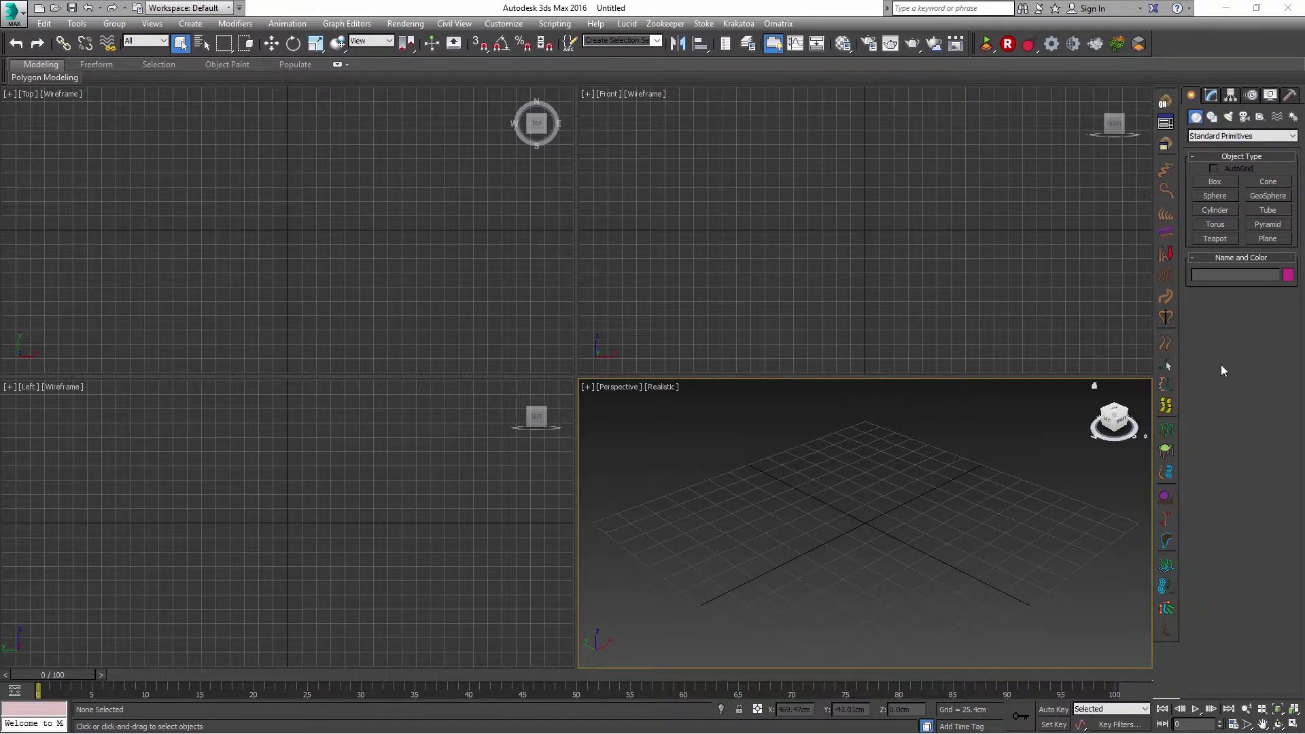
Create a sphere at the grid centre and apply an Ornatrix fur preset to it.
{"action": "left_click", "coordinate": [1217, 198]}
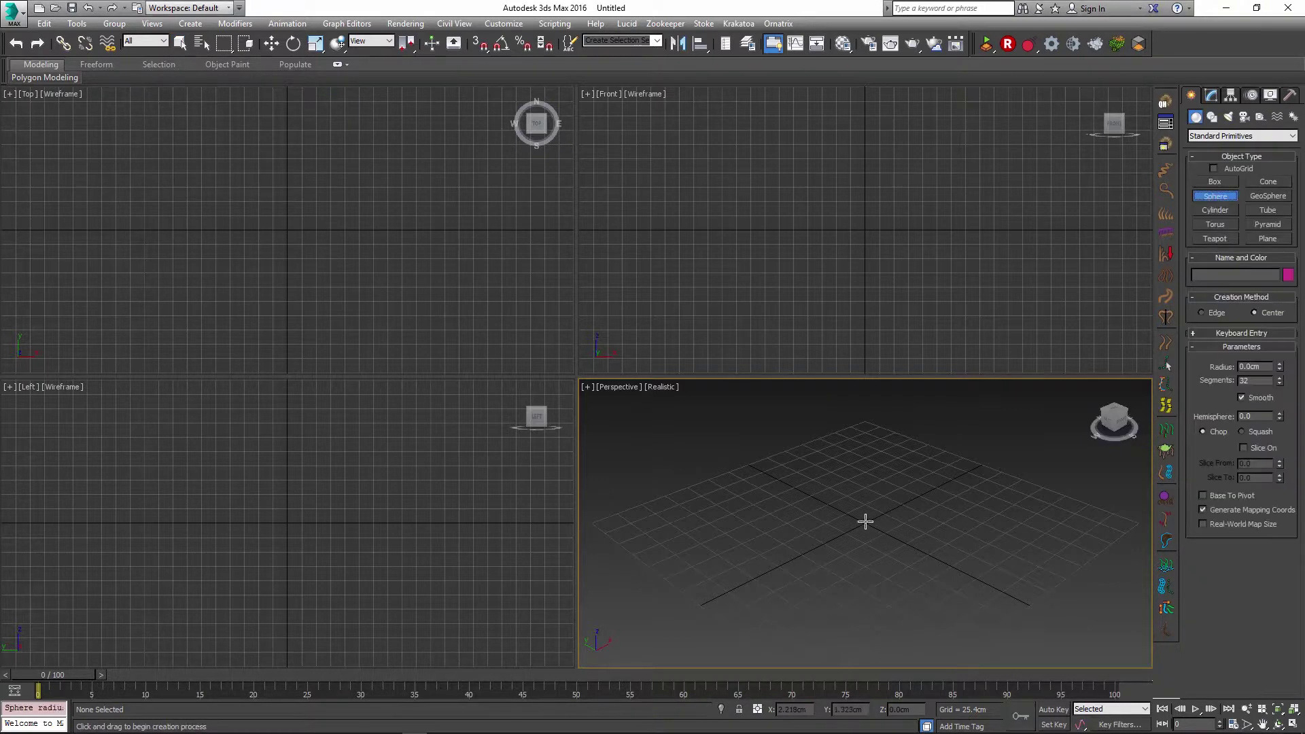
{"action": "left_click_drag", "start_coordinate": [865, 521], "coordinate": [879, 559]}
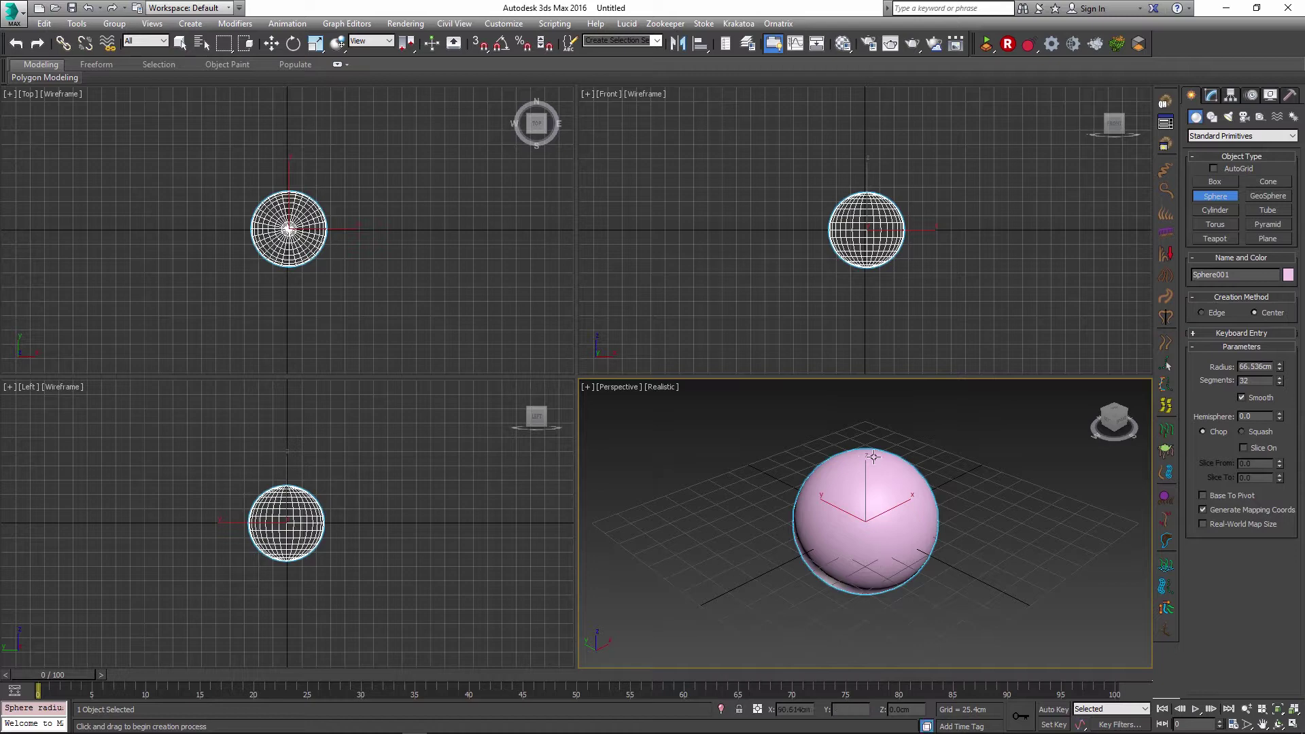
{"action": "middle_click_drag", "start_coordinate": [877, 479], "coordinate": [904, 483], "text": "alt"}
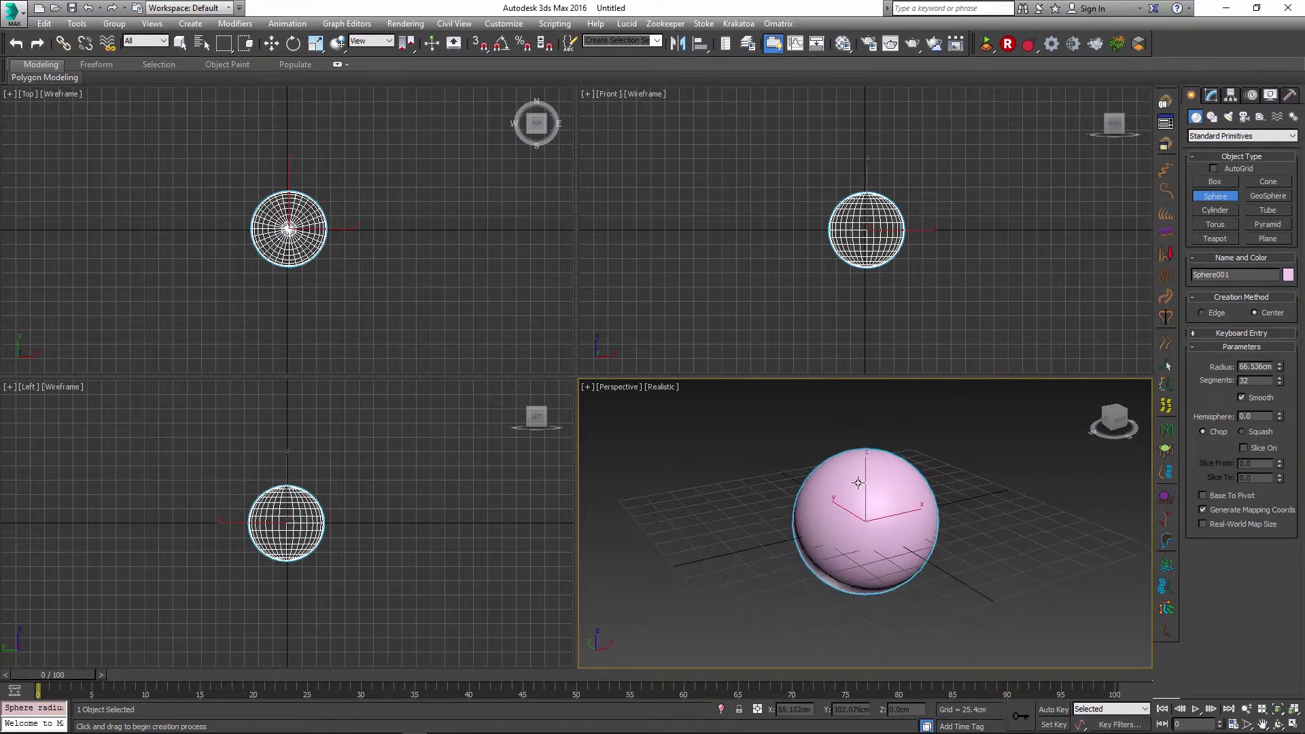
{"action": "left_click", "coordinate": [1165, 100]}
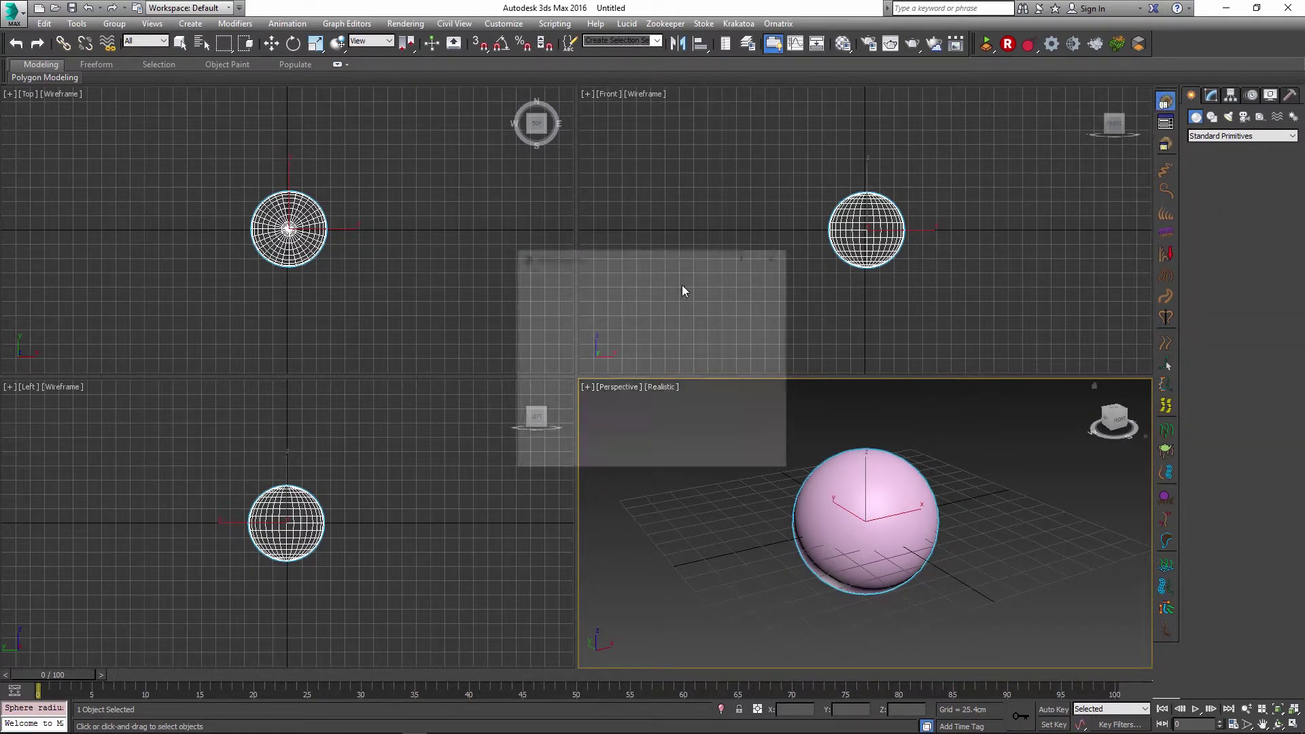
{"action": "double_click", "coordinate": [569, 299]}
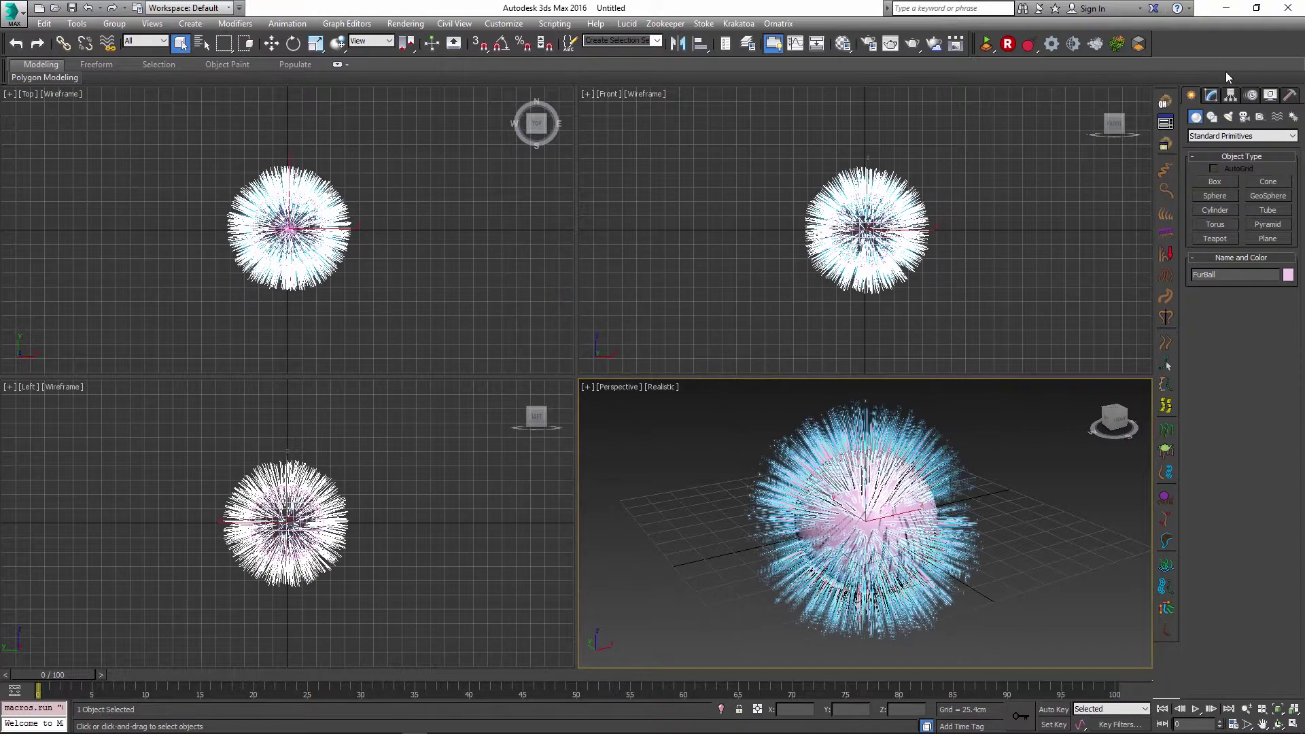
Select Sphere001 in a maximized perspective view and reduce its radius to 45.91cm.
{"action": "left_click", "coordinate": [1211, 101]}
{"action": "key", "text": "alt+w"}
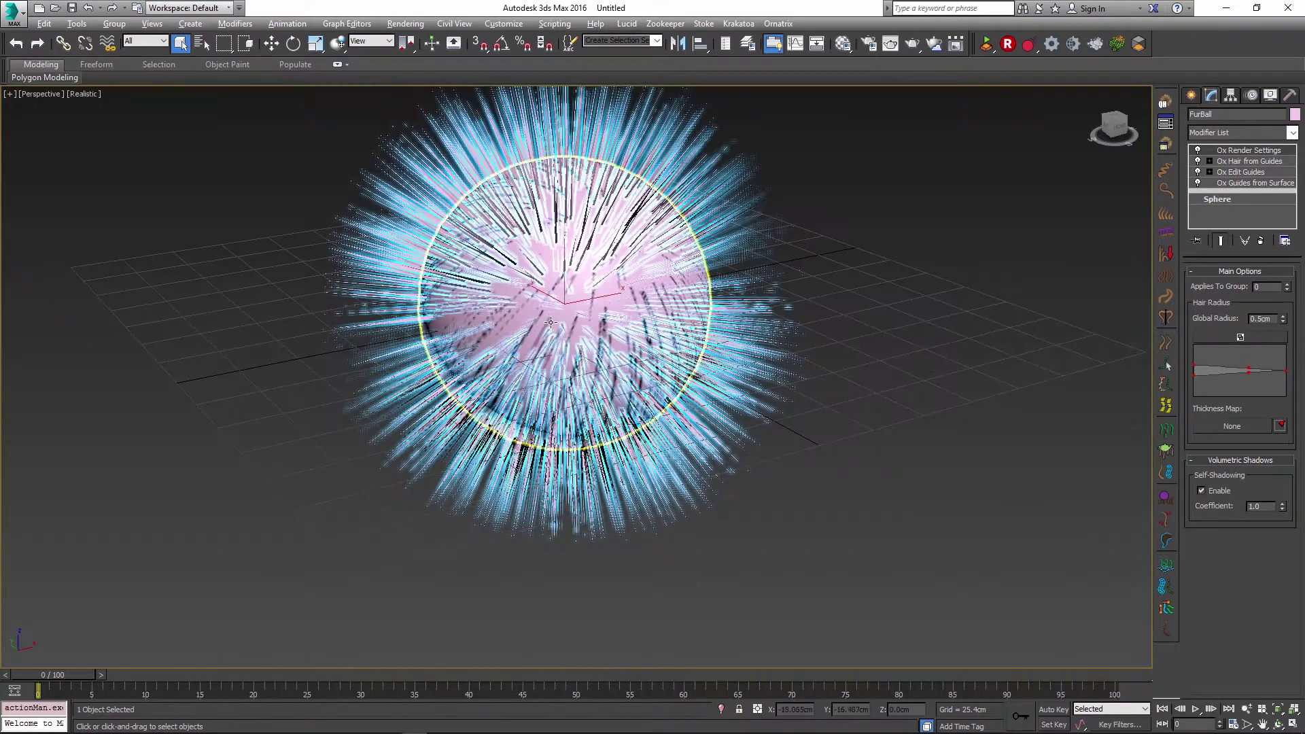
{"action": "key", "text": "w"}
{"action": "left_click", "coordinate": [587, 308]}
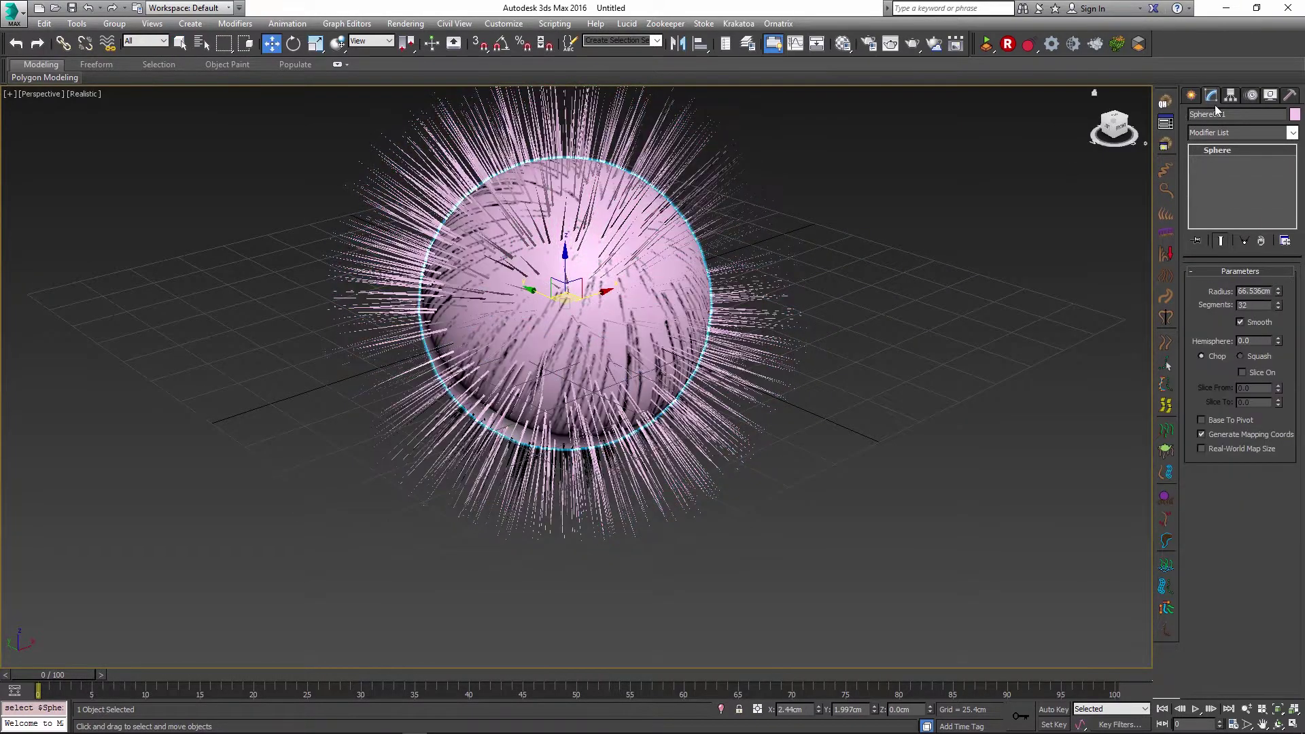
{"action": "left_click_drag", "start_coordinate": [1279, 292], "coordinate": [1277, 310]}
{"action": "middle_click_drag", "start_coordinate": [877, 272], "coordinate": [813, 252], "text": "alt"}
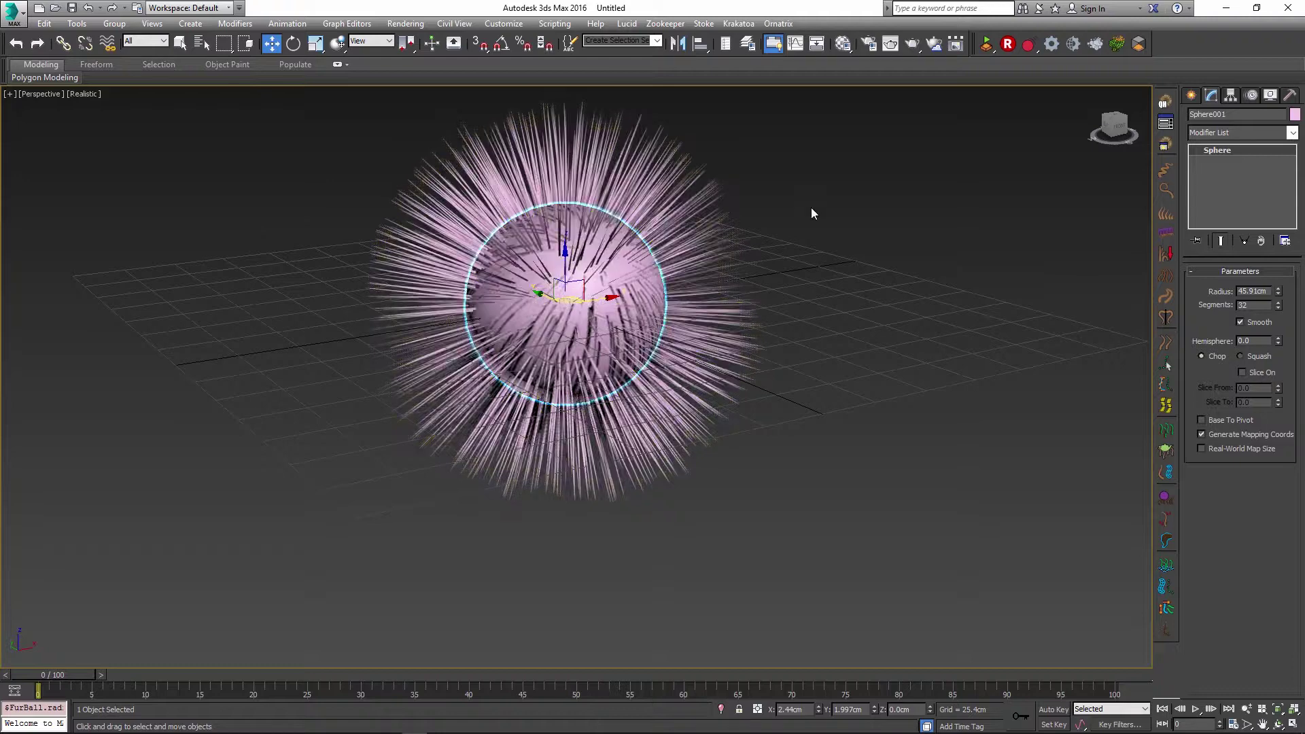
Delete the FurBall's Ox Render Settings and Ox Hair from Guides modifiers, then add a Lucid Modifier.
{"action": "left_click", "coordinate": [639, 183]}
{"action": "left_click", "coordinate": [624, 201]}
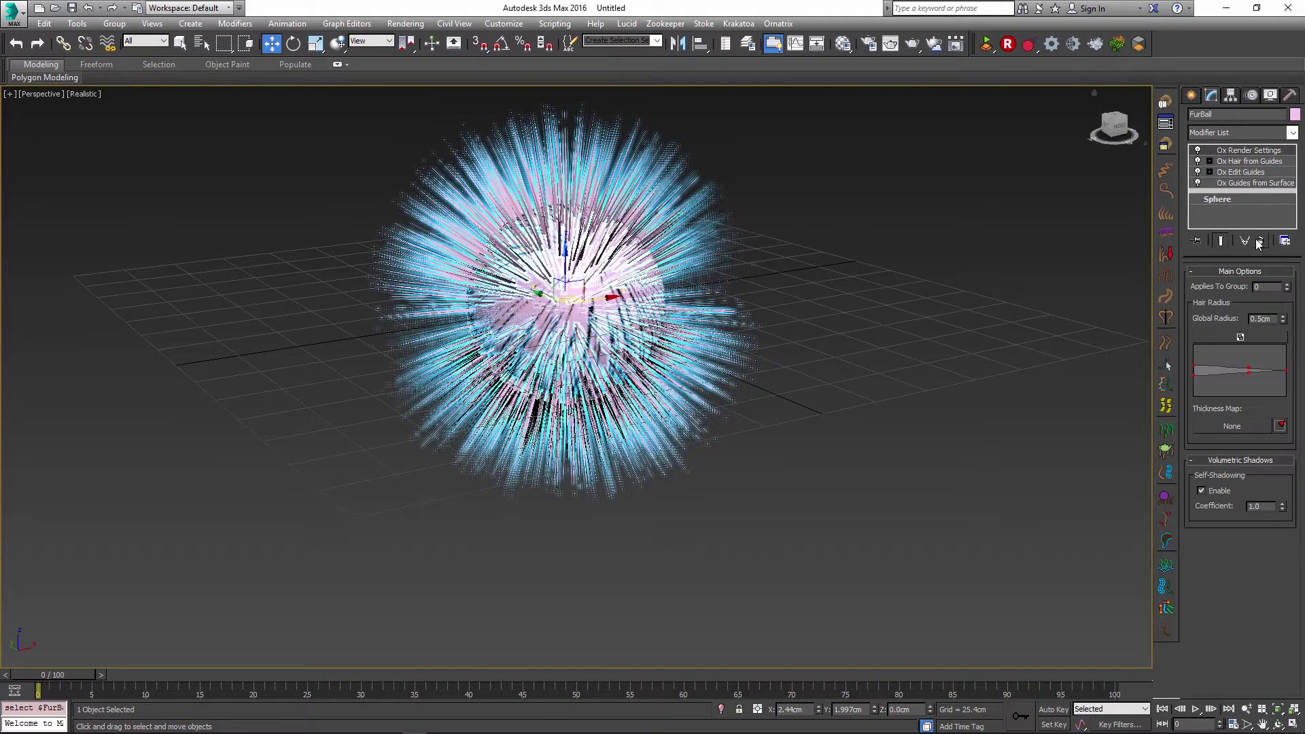
{"action": "left_click", "coordinate": [1198, 149]}
{"action": "left_click", "coordinate": [1198, 162]}
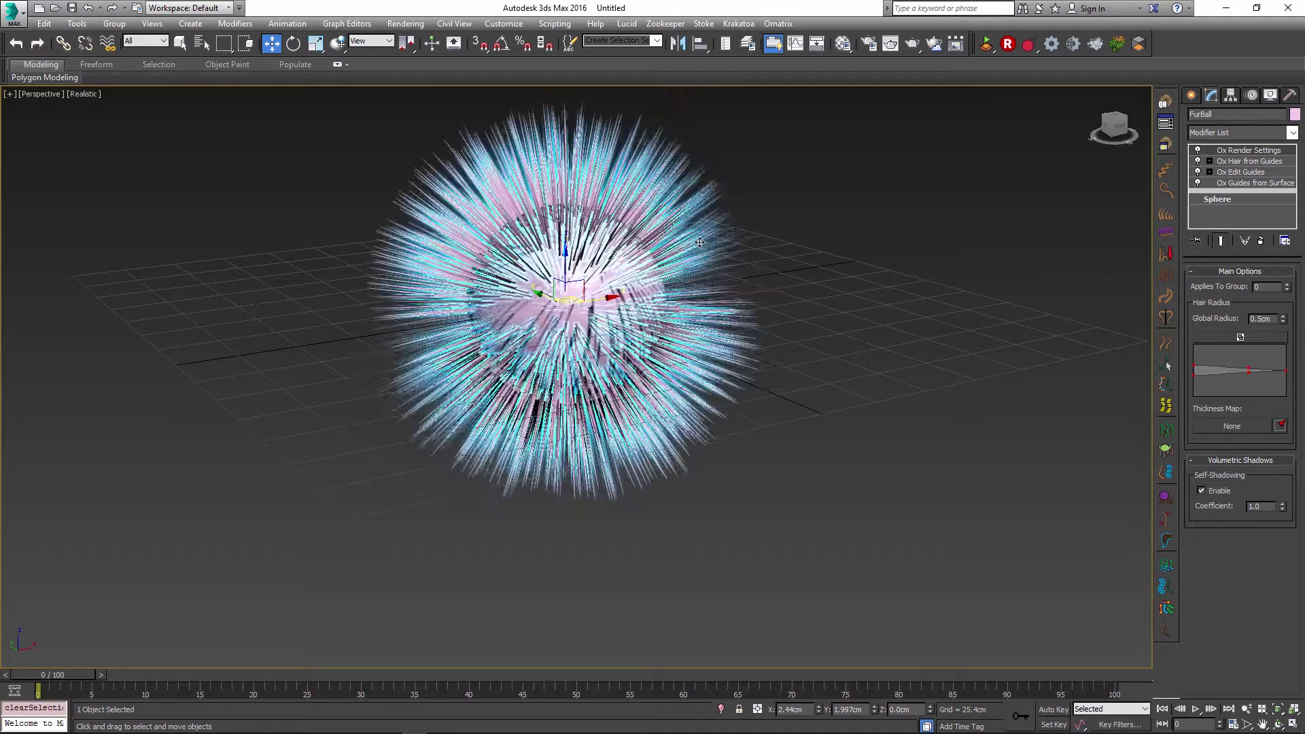
{"action": "left_click", "coordinate": [1262, 240]}
{"action": "left_click", "coordinate": [1263, 241]}
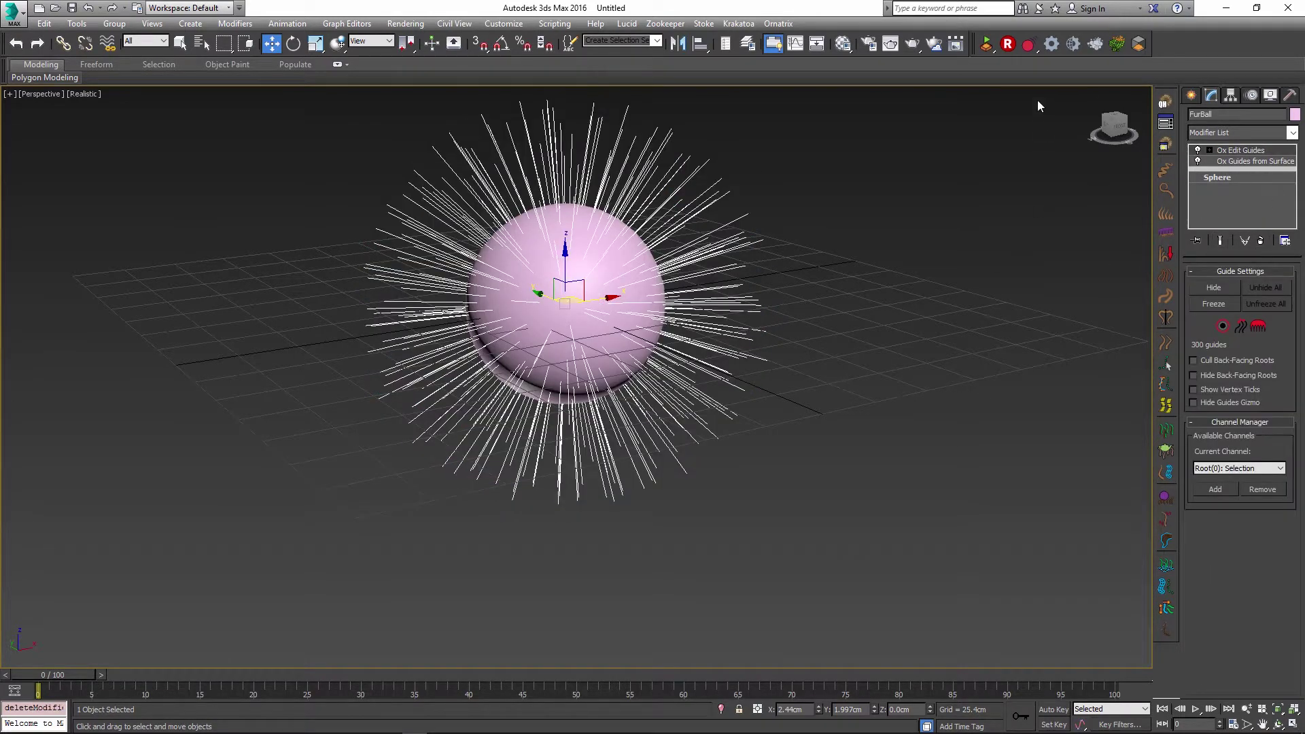
{"action": "left_click_drag", "start_coordinate": [1032, 47], "coordinate": [1036, 191]}
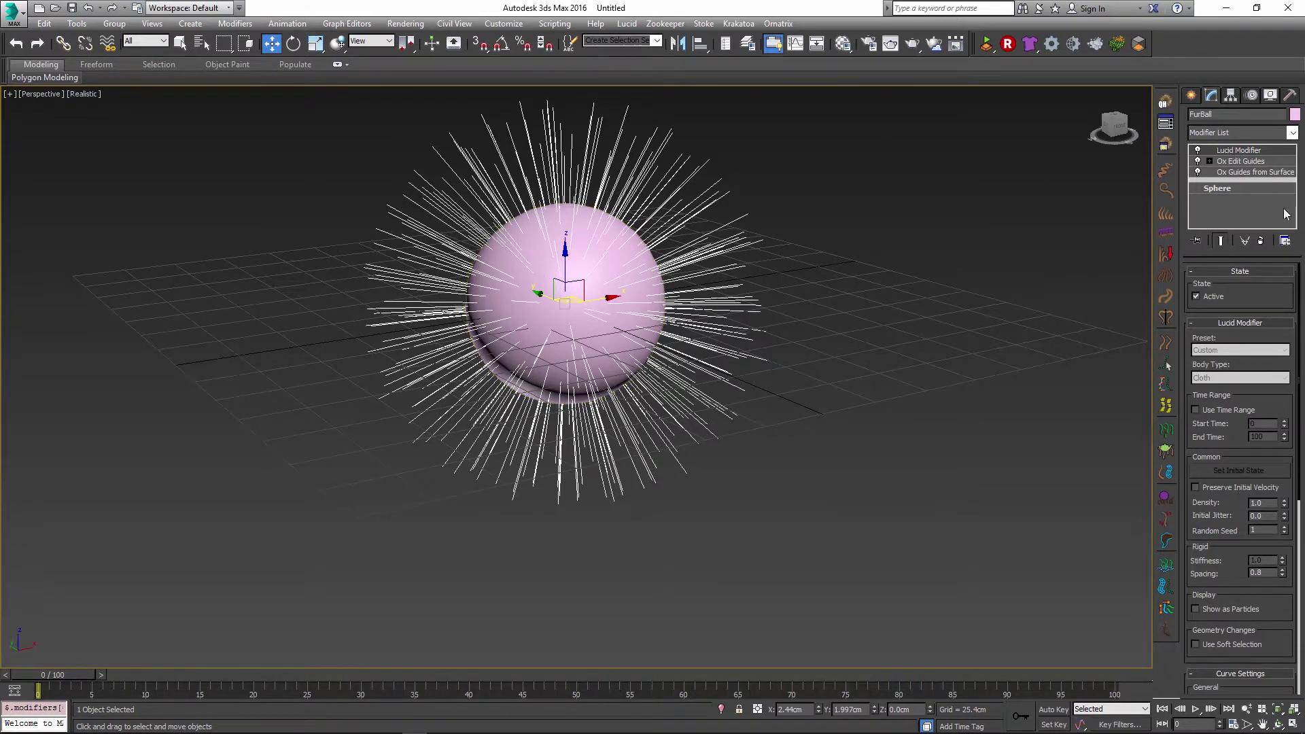
Scrub to frame 75 to preview the guide hair drooping.
{"action": "scroll", "coordinate": [1214, 333], "scroll_direction": "down", "scroll_amount": 5}
{"action": "scroll", "coordinate": [1190, 318], "scroll_direction": "up", "scroll_amount": 5}
{"action": "scroll", "coordinate": [1190, 318], "scroll_direction": "up", "scroll_amount": 2}
{"action": "left_click_drag", "start_coordinate": [46, 673], "coordinate": [932, 393]}
{"action": "key", "text": "w"}
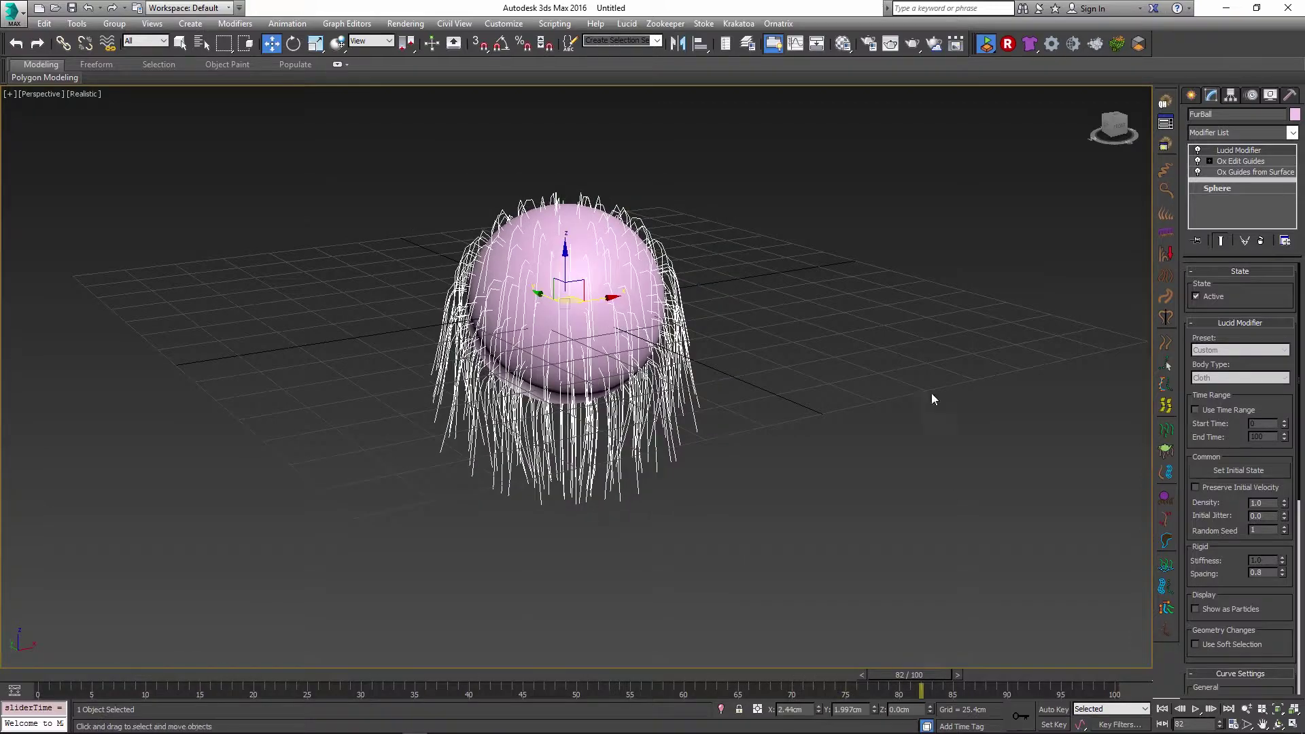
Enable Show as Particles with Lucid toggled off and on, then scrub to frame 39.
{"action": "left_click", "coordinate": [985, 45]}
{"action": "left_click", "coordinate": [1228, 610]}
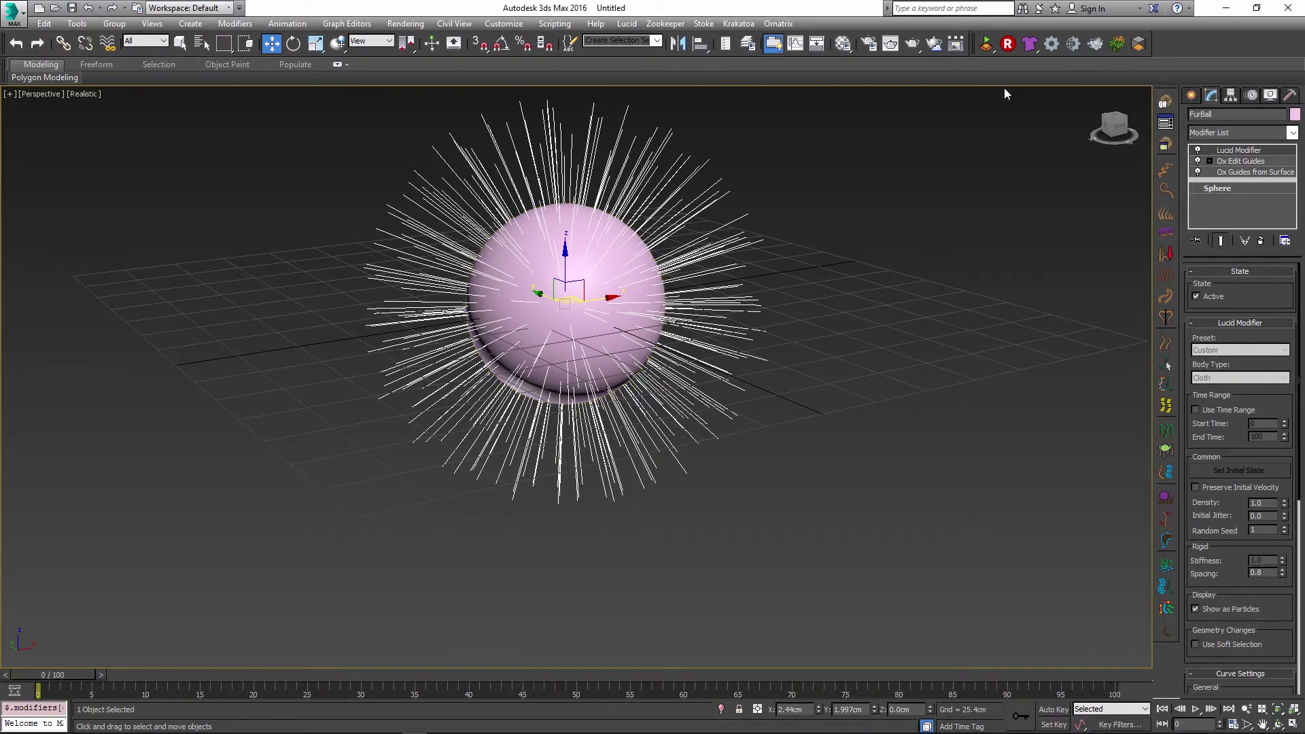
{"action": "left_click", "coordinate": [985, 45]}
{"action": "middle_click_drag", "start_coordinate": [675, 273], "coordinate": [695, 314]}
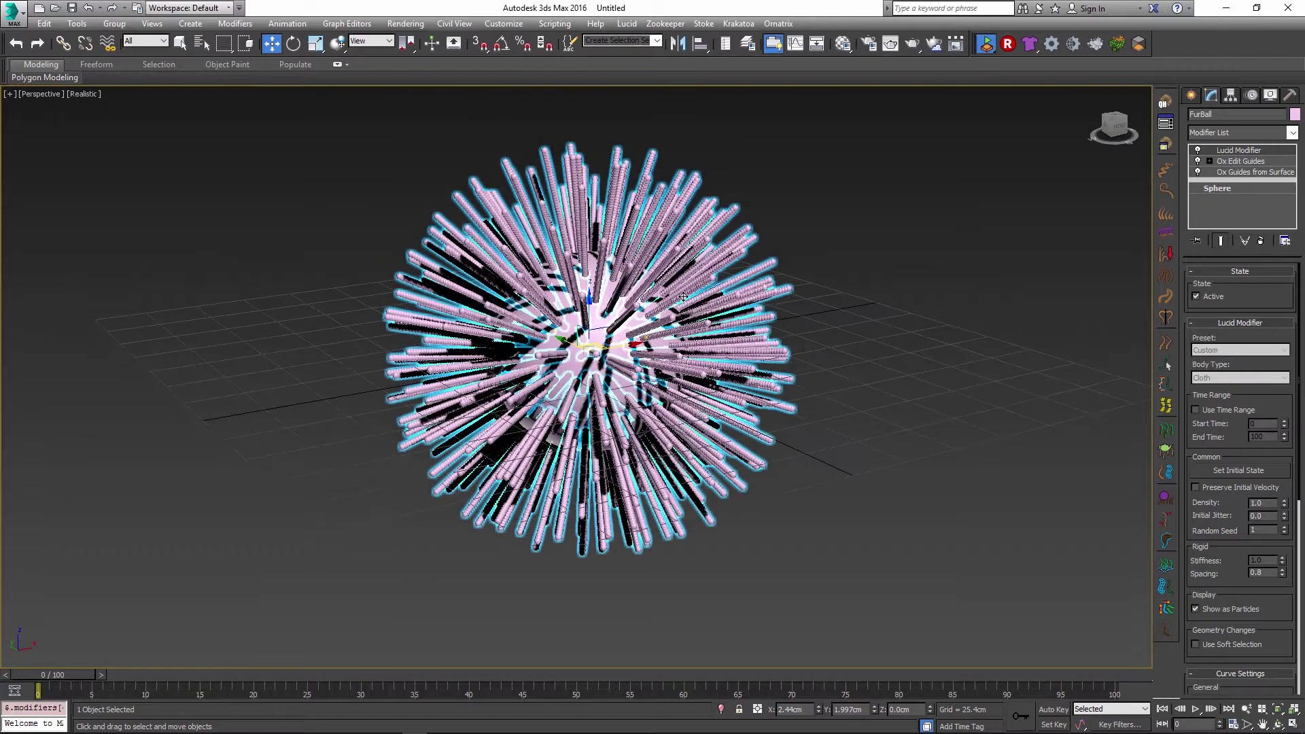
{"action": "scroll", "coordinate": [697, 288], "scroll_direction": "up", "scroll_amount": 6}
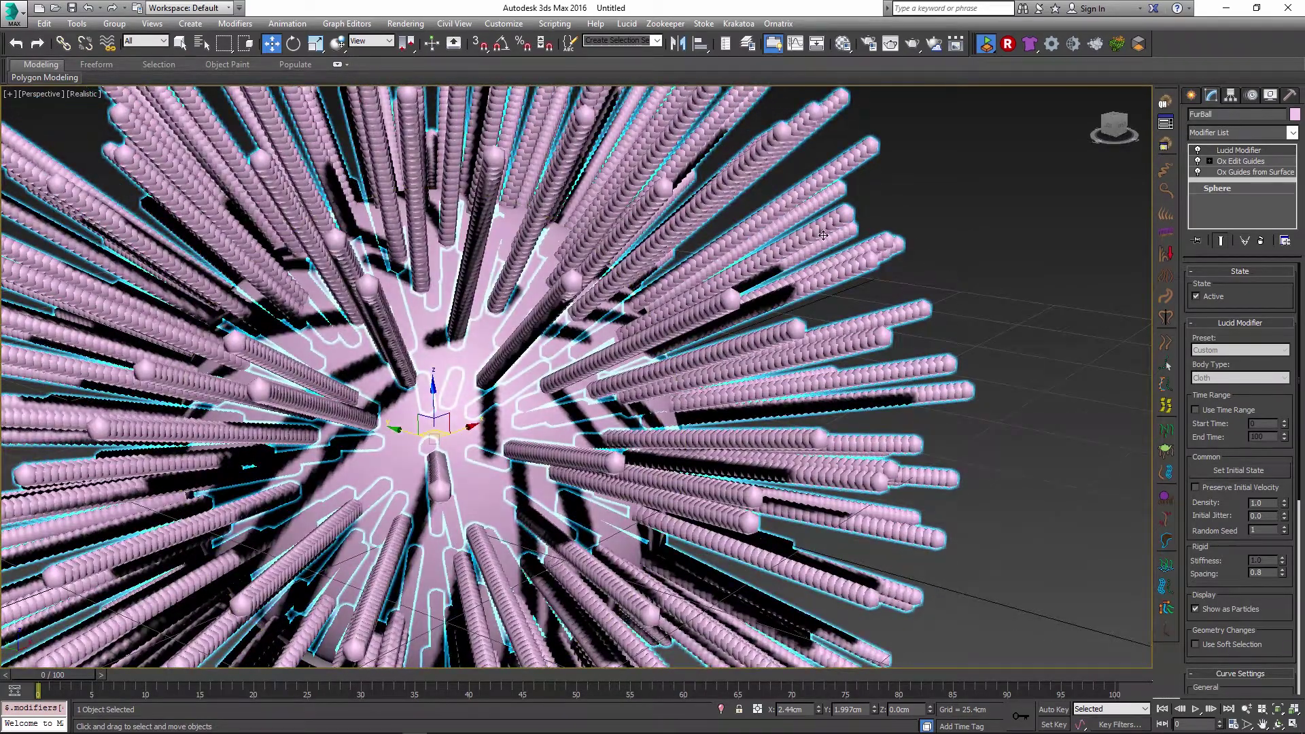
{"action": "scroll", "coordinate": [775, 312], "scroll_direction": "down", "scroll_amount": 5}
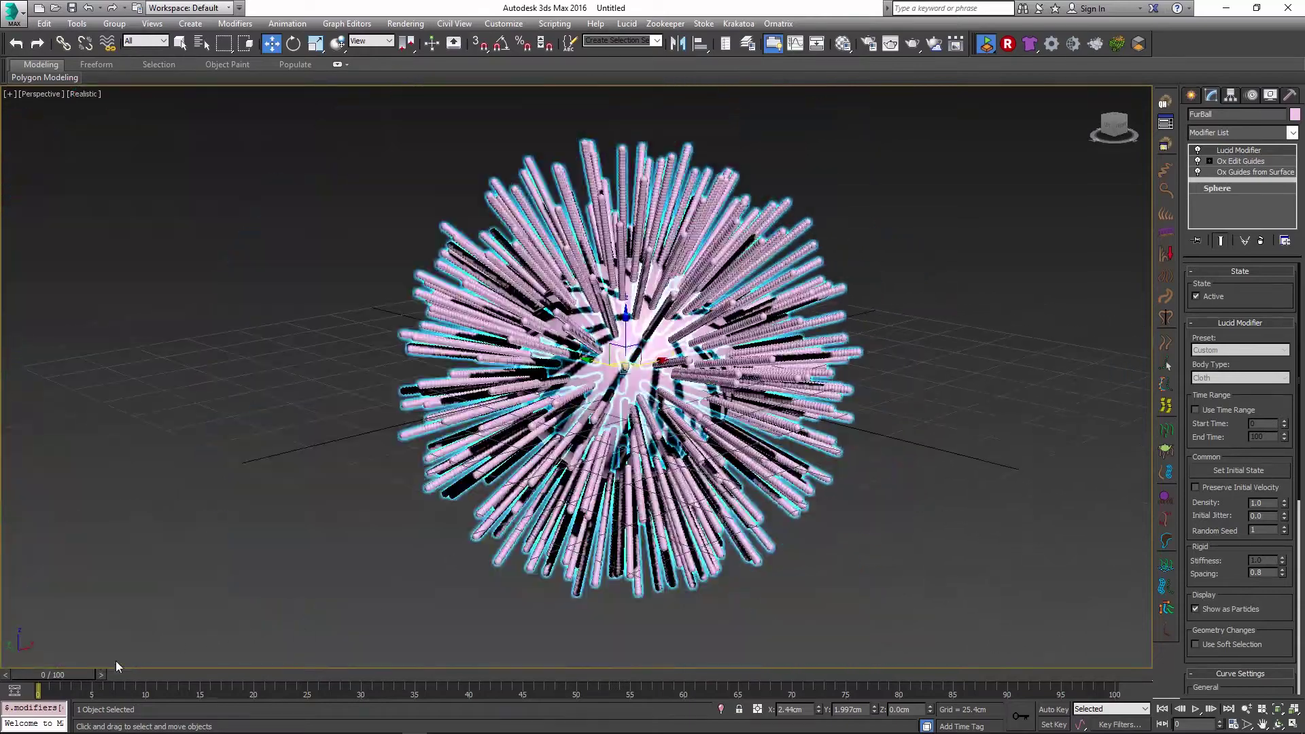
{"action": "left_click_drag", "start_coordinate": [84, 673], "coordinate": [561, 655]}
At frame 0, add a LucidFlexSettings helper and move it right of the sphere to X 136.525cm.
{"action": "key", "text": "Home"}
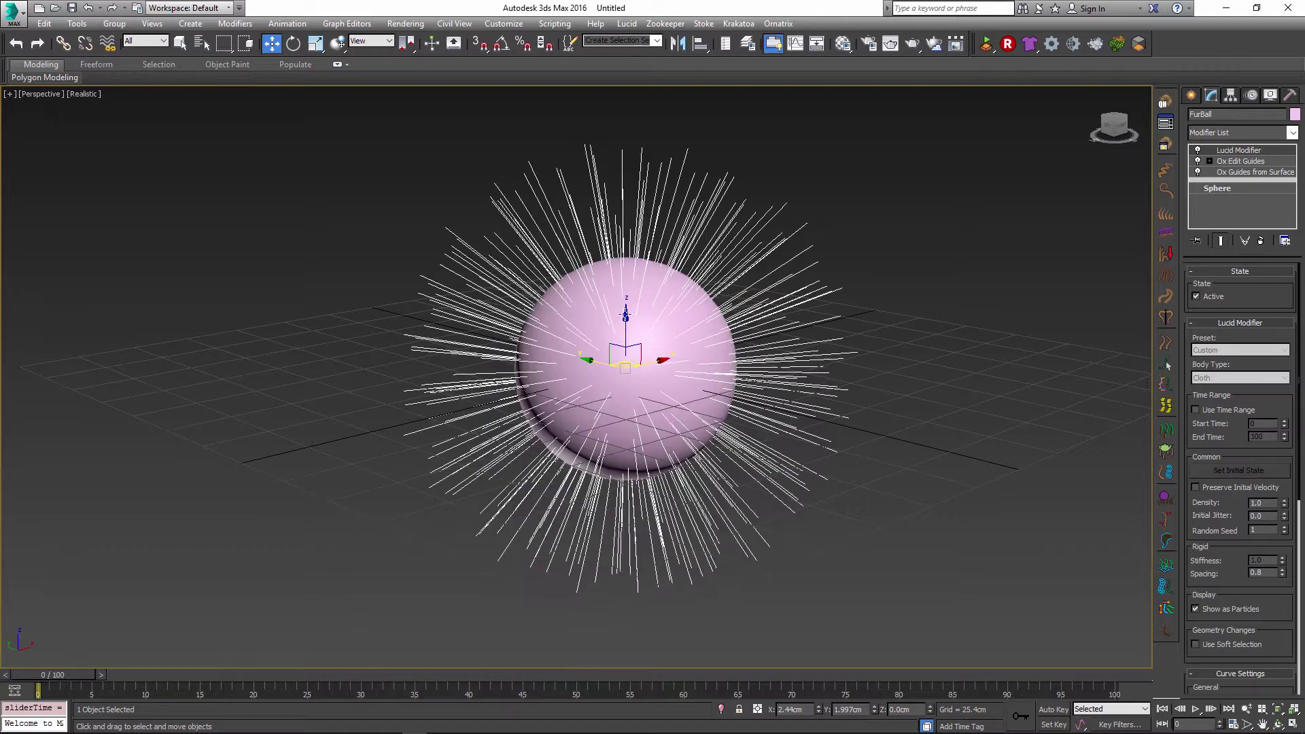
{"action": "left_click", "coordinate": [1051, 45]}
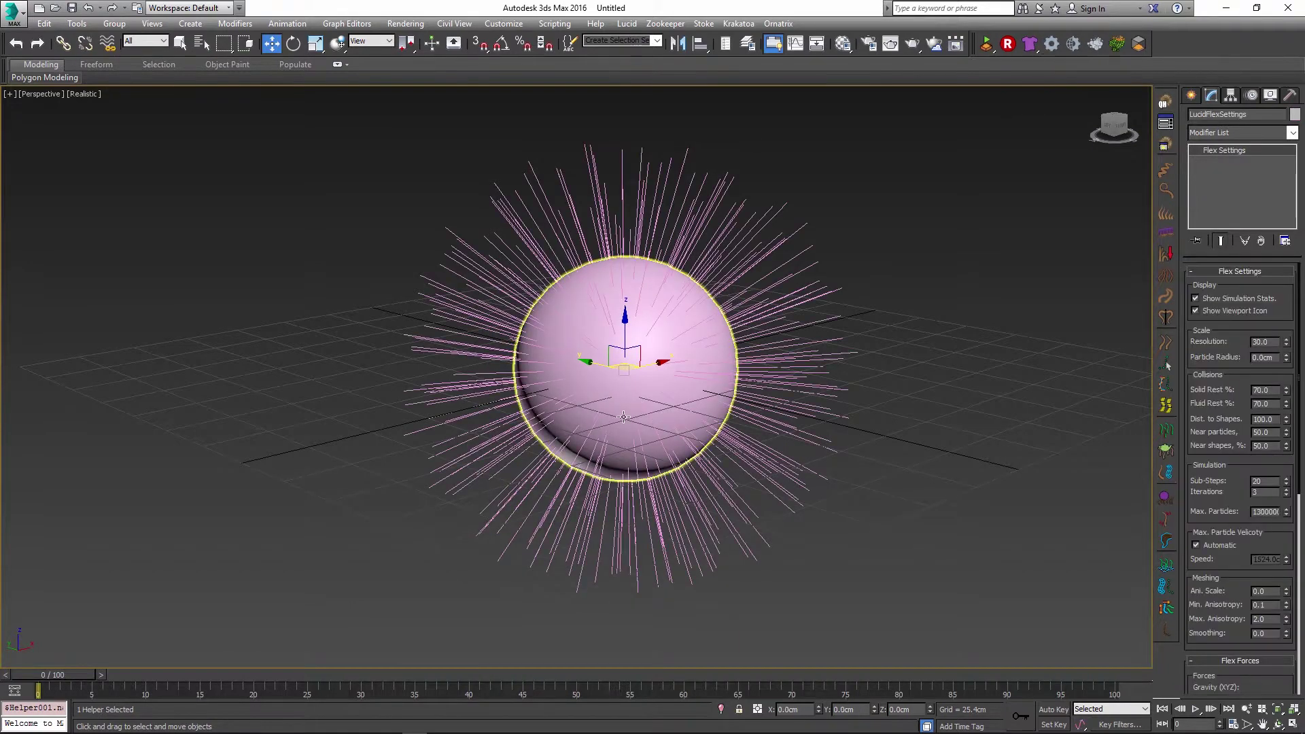
{"action": "middle_click_drag", "start_coordinate": [642, 419], "coordinate": [680, 352], "text": "alt"}
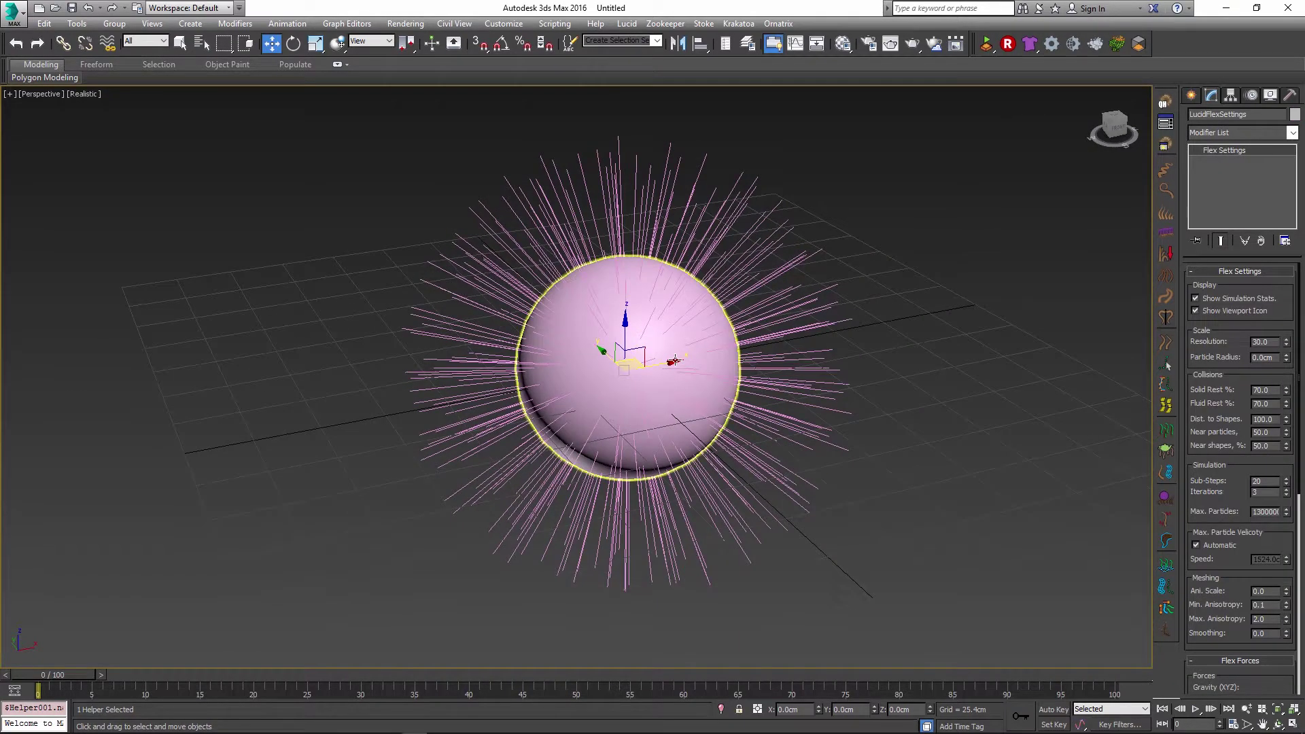
{"action": "left_click_drag", "start_coordinate": [674, 361], "coordinate": [947, 298]}
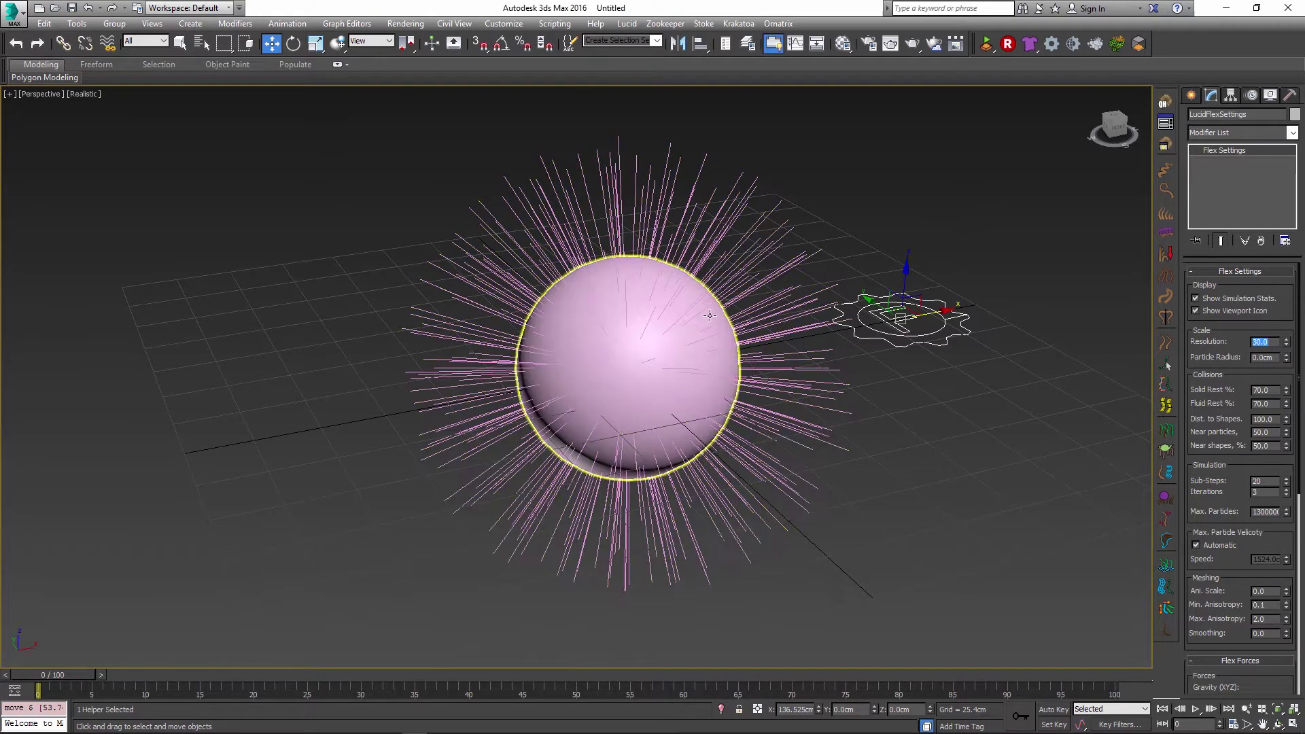
Apply Flex Resolution 20, start the simulation and scrub to about frame 21.
{"action": "left_click", "coordinate": [1269, 357]}
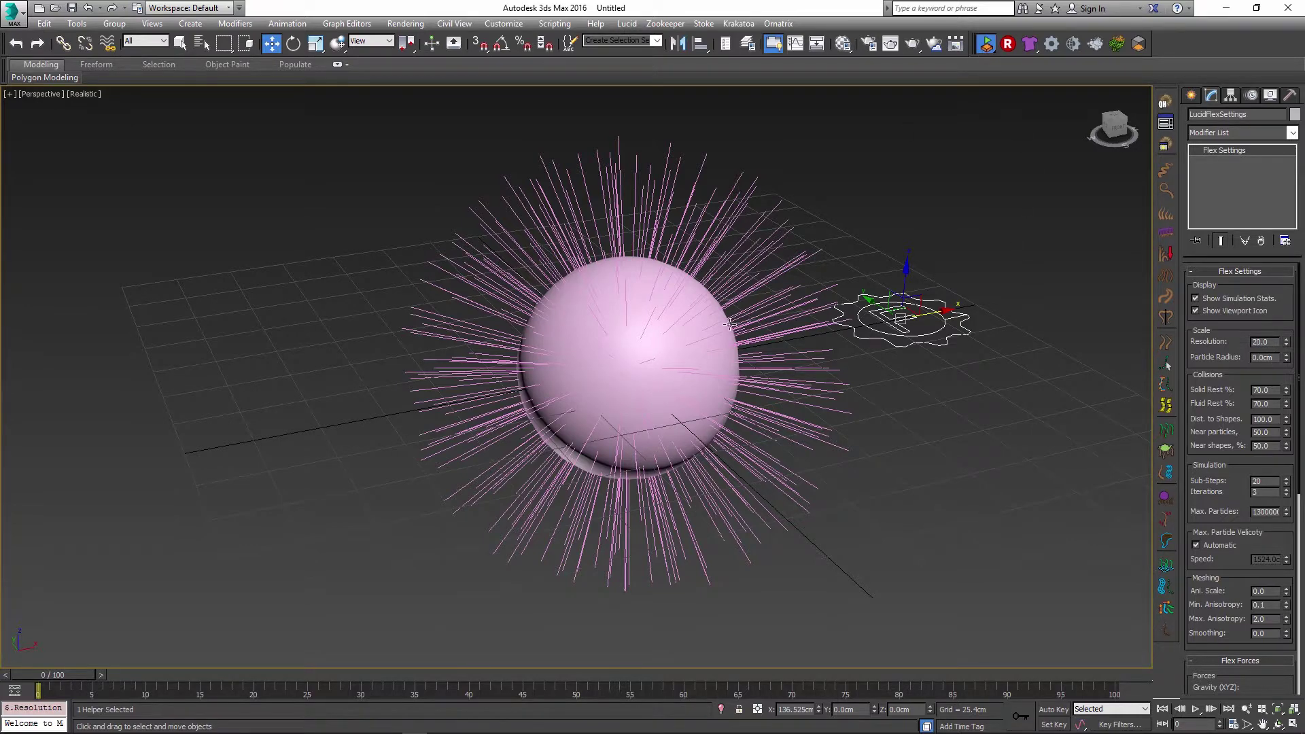
{"action": "left_click", "coordinate": [985, 47]}
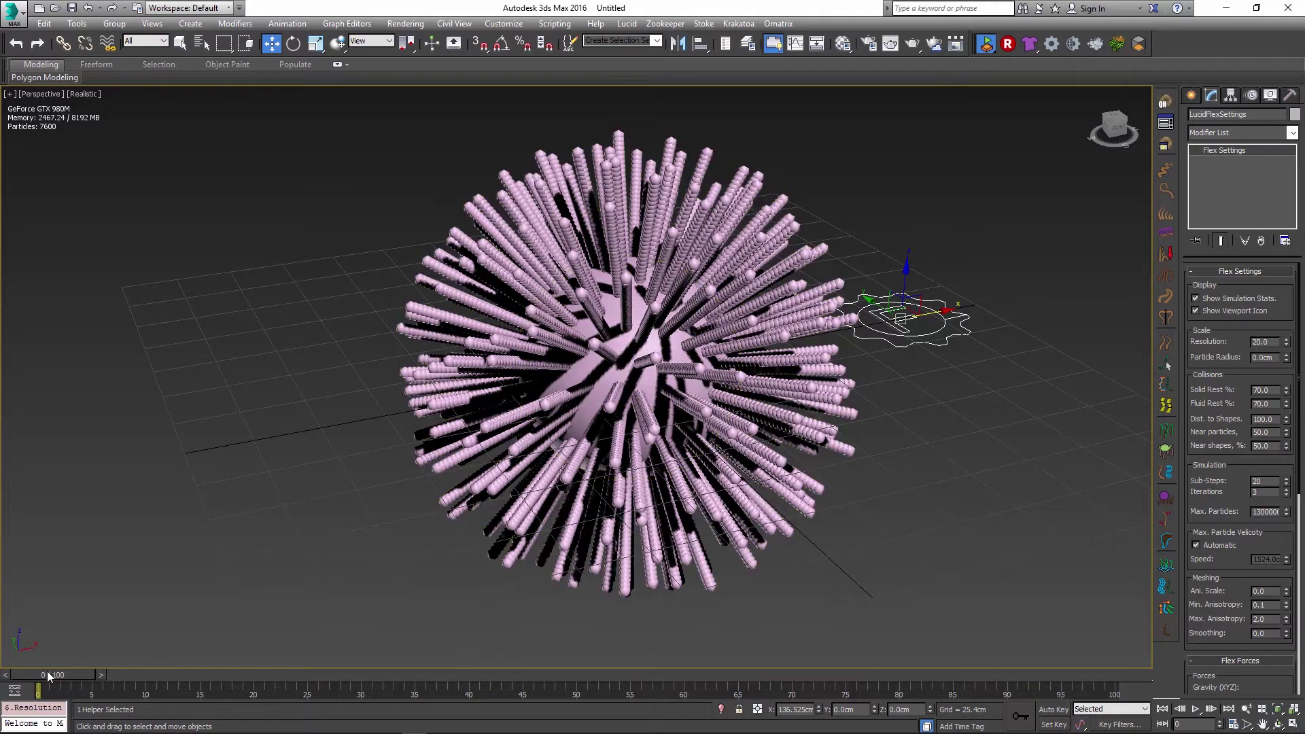
{"action": "left_click_drag", "start_coordinate": [48, 674], "coordinate": [415, 673]}
{"action": "key", "text": "w"}
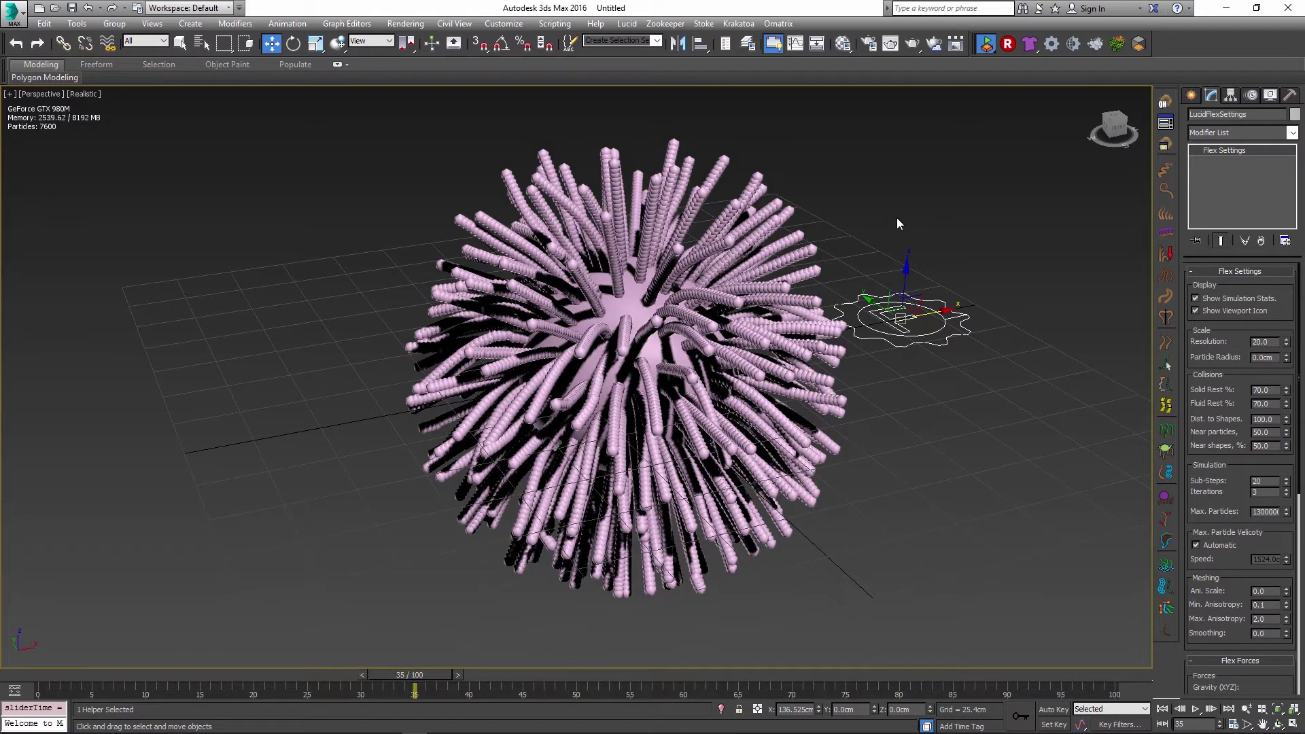
Change Flex Resolution to 10, re-simulate and scrub to frame 16.
{"action": "left_click_drag", "start_coordinate": [1271, 342], "coordinate": [1247, 349]}
{"action": "key", "text": "Return"}
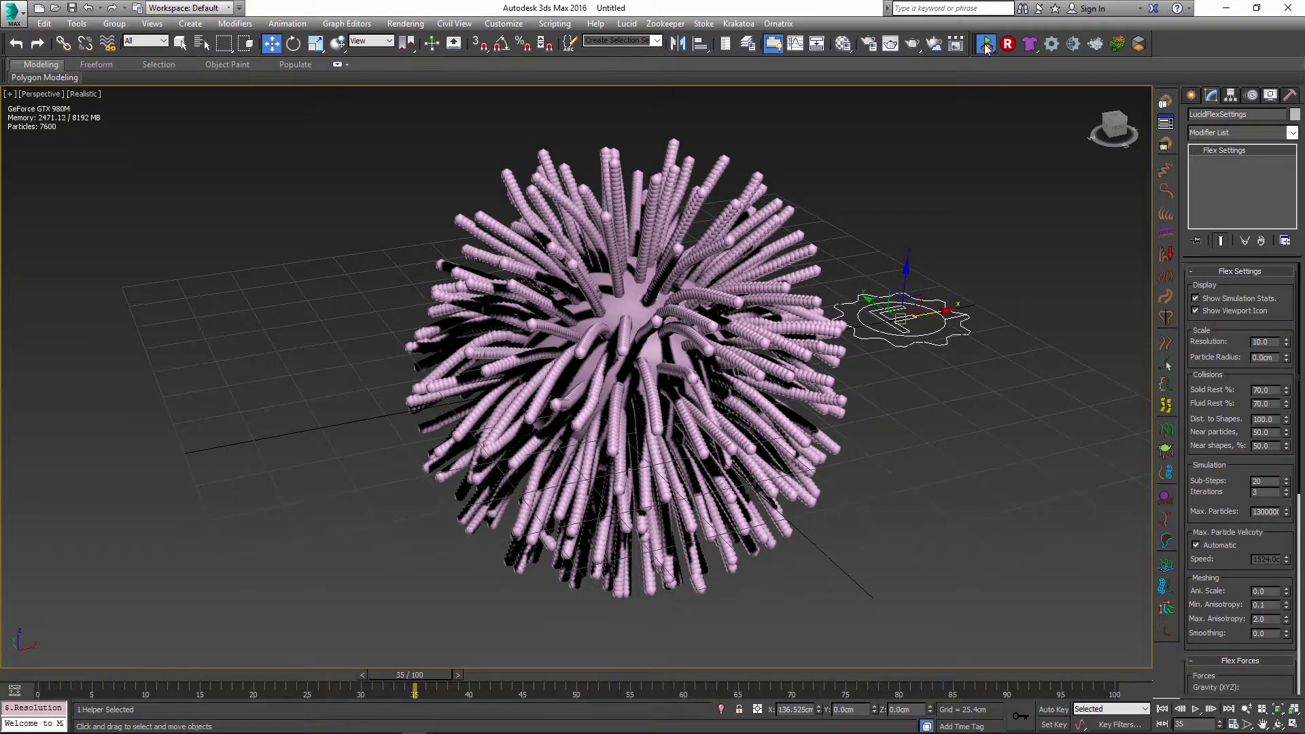
{"action": "left_click", "coordinate": [985, 45]}
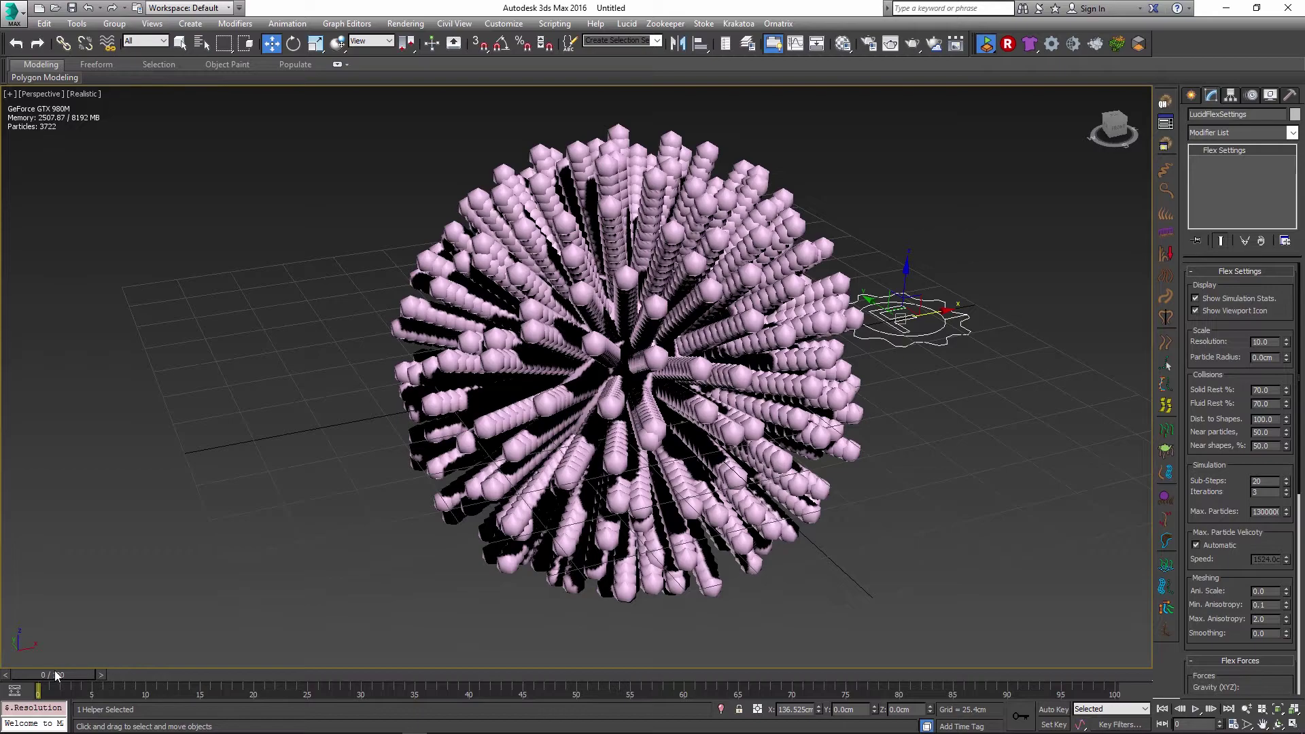
{"action": "left_click_drag", "start_coordinate": [54, 671], "coordinate": [215, 677]}
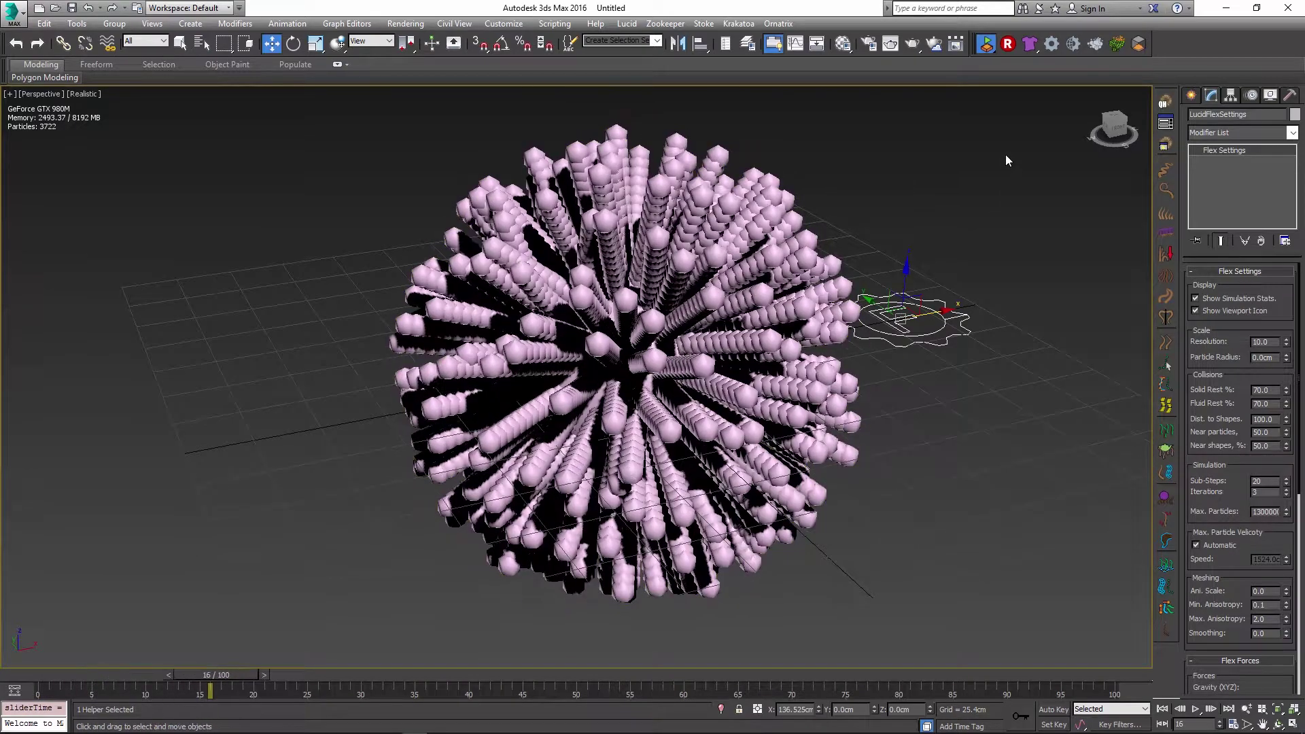
{"action": "left_click", "coordinate": [985, 45]}
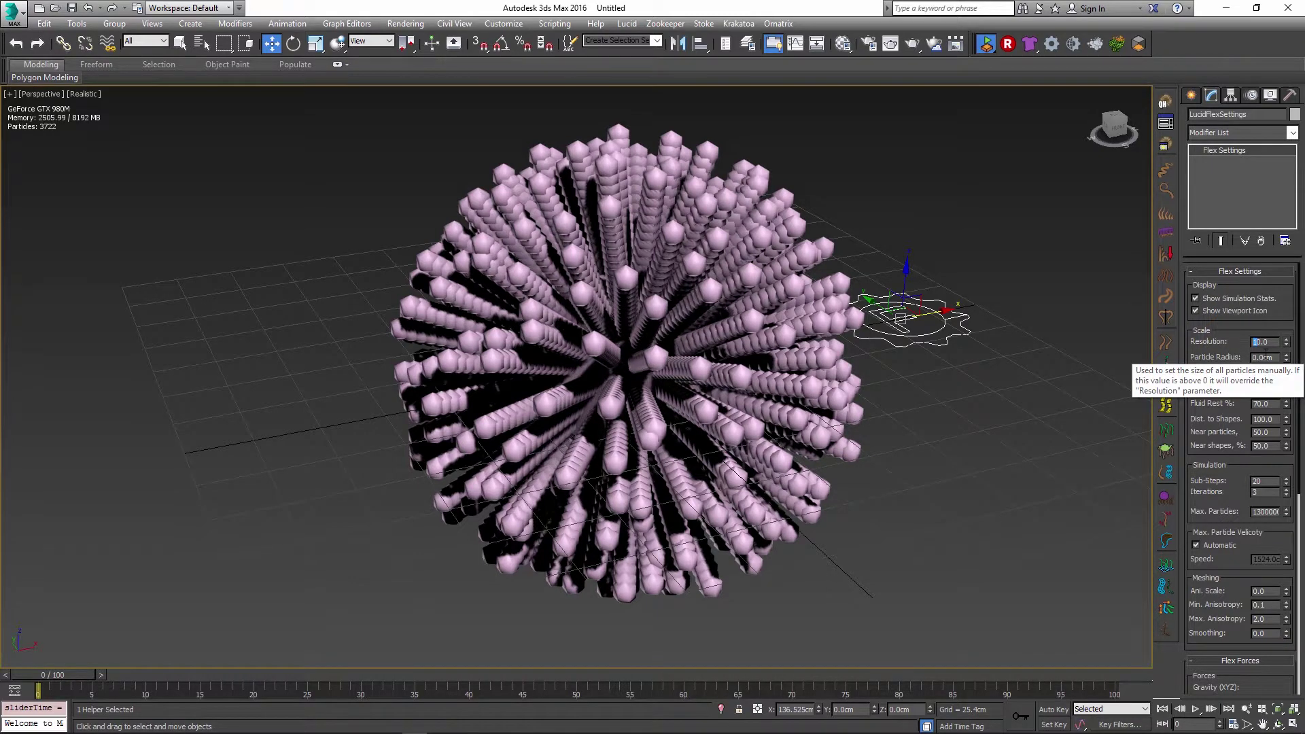
Set Flex Resolution to 25, play the simulation forward, and select the FurBall.
{"action": "type", "text": "25"}
{"action": "key", "text": "Return"}
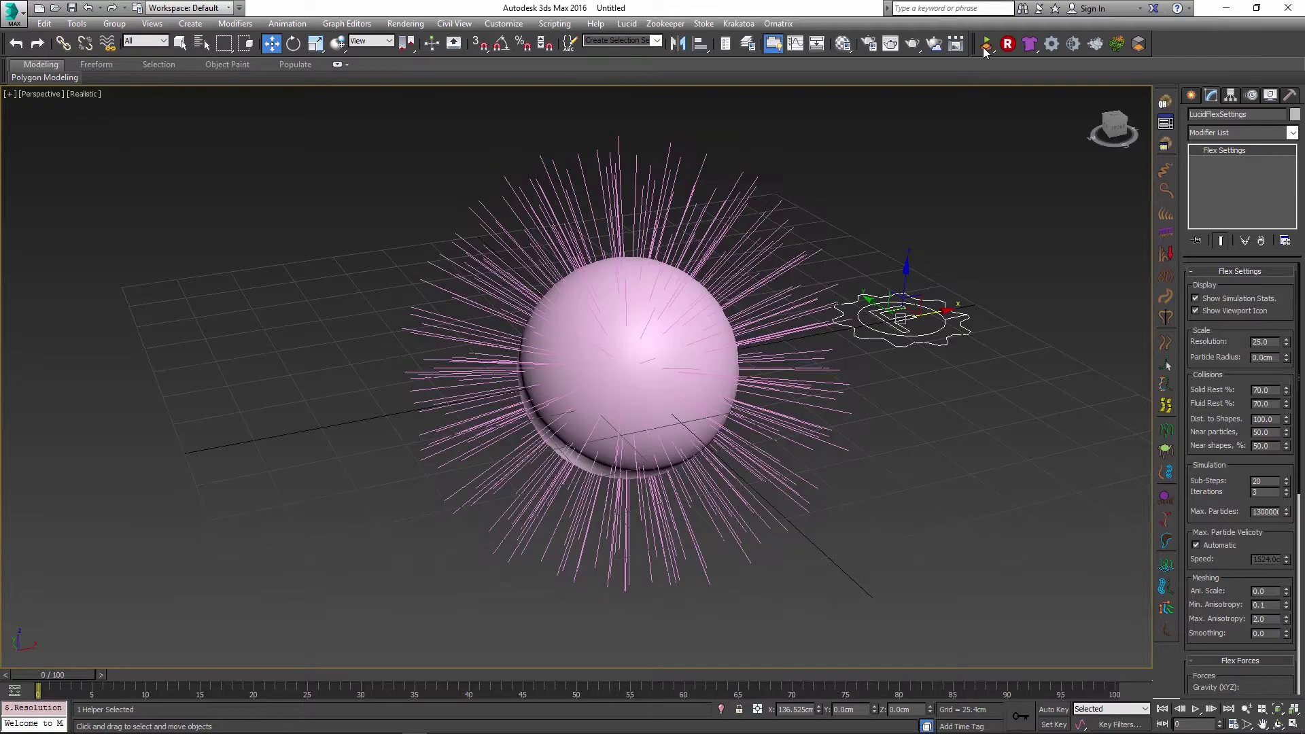
{"action": "left_click_drag", "start_coordinate": [77, 667], "coordinate": [342, 645]}
{"action": "key", "text": "w"}
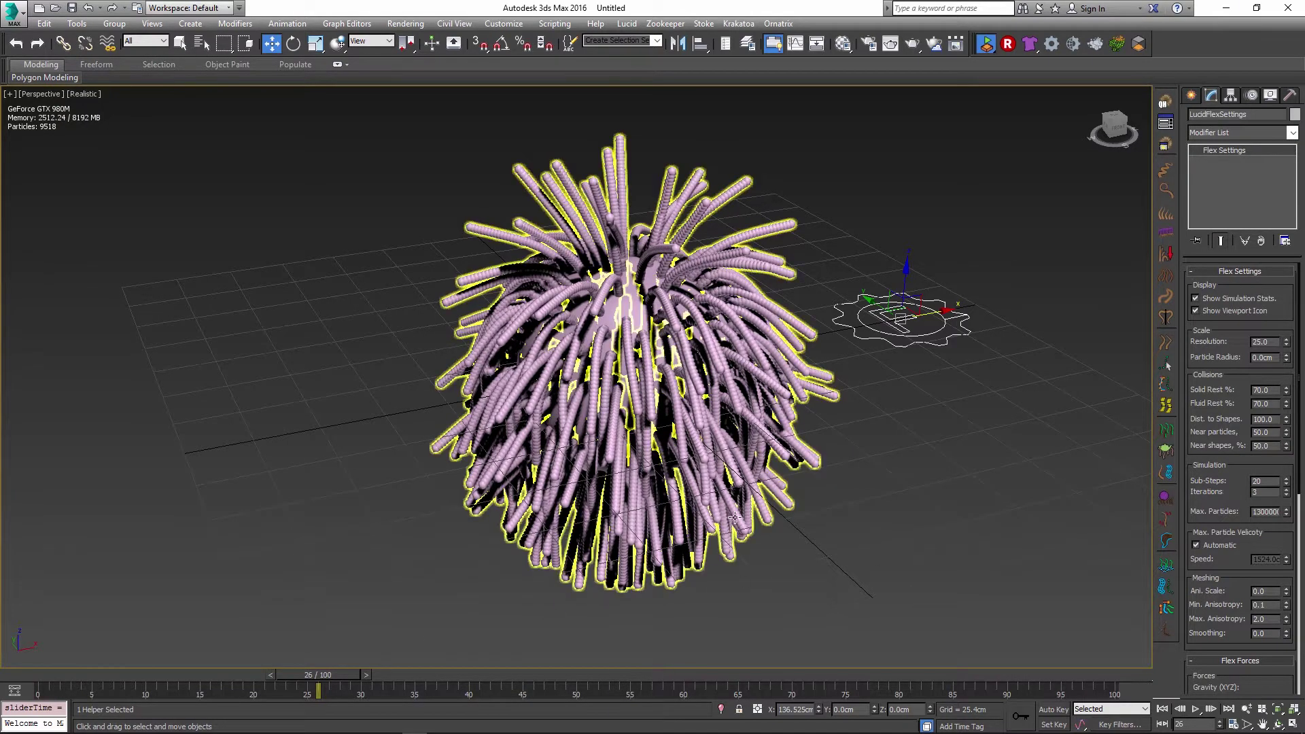
{"action": "left_click", "coordinate": [634, 210]}
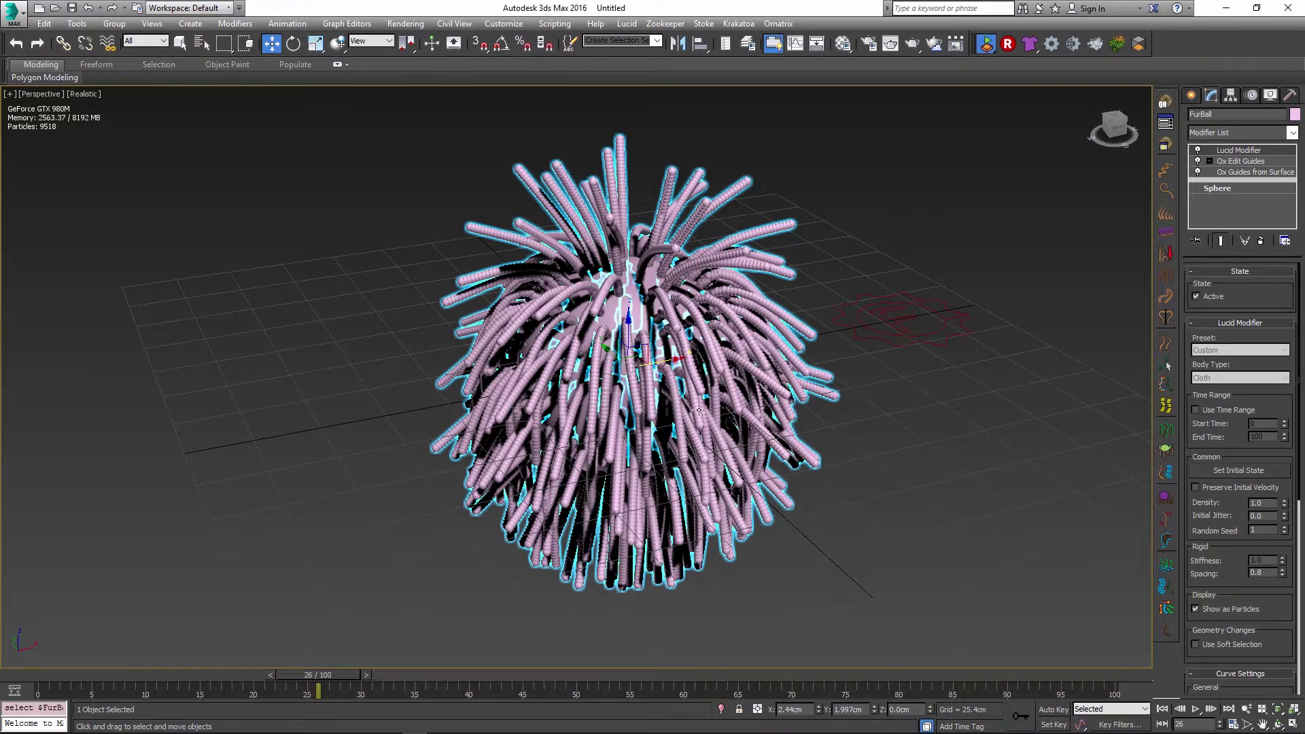
Uncheck Show as Particles, set Rigid Stiffness to 0.1, and play the simulation to frame 39.
{"action": "scroll", "coordinate": [1220, 547], "scroll_direction": "down", "scroll_amount": 5}
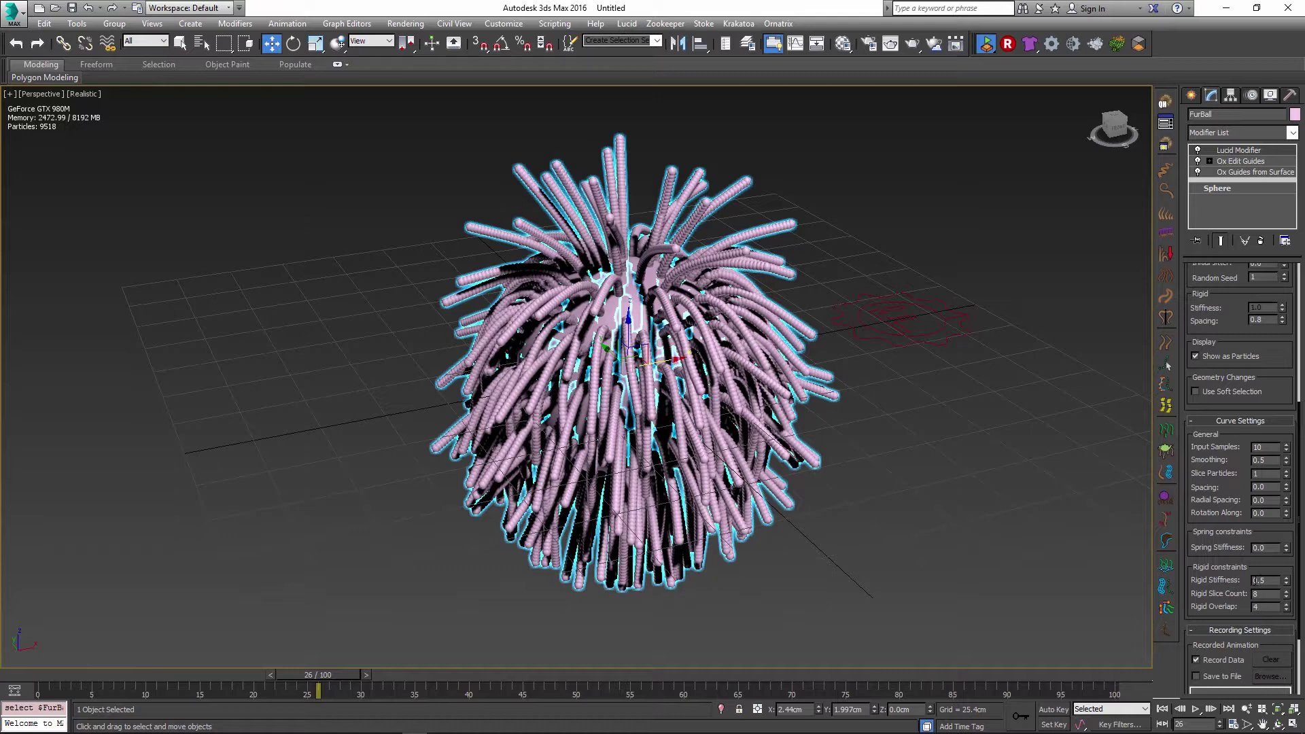
{"action": "left_click", "coordinate": [1196, 357]}
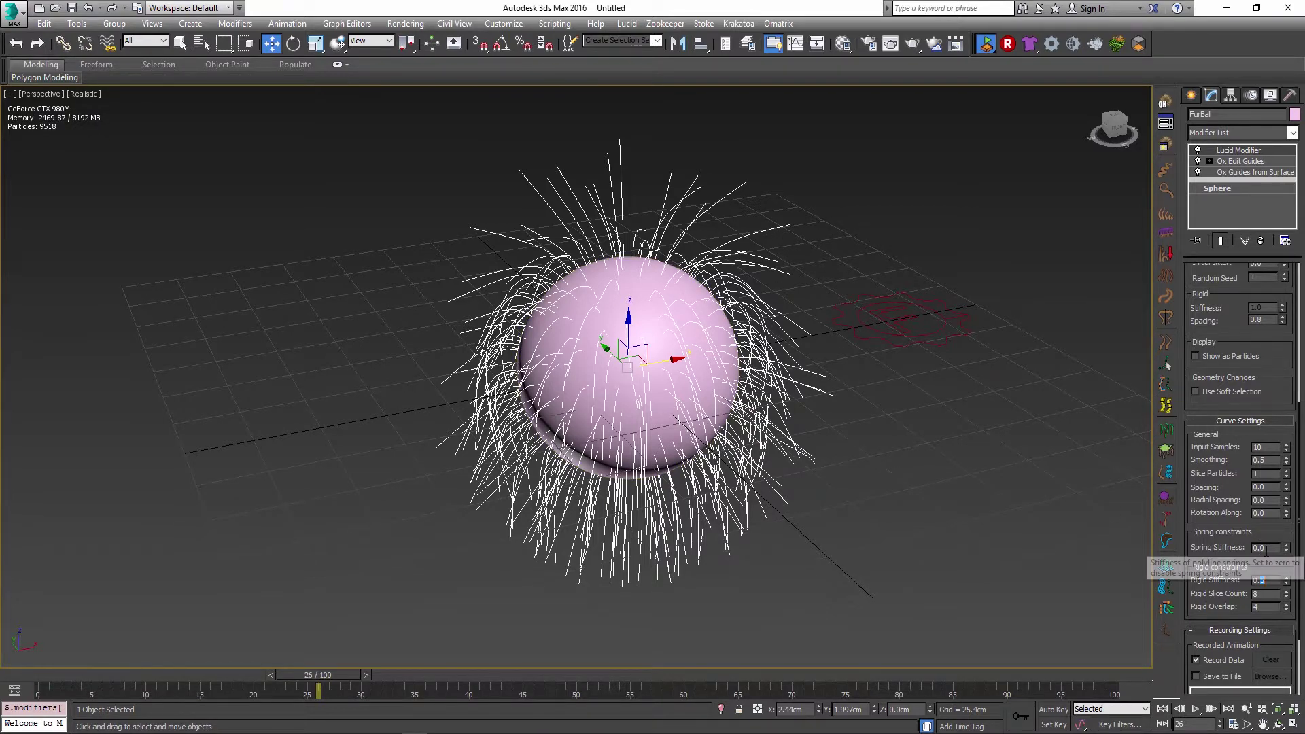
{"action": "type", "text": "1"}
{"action": "left_click", "coordinate": [1268, 593]}
{"action": "key", "text": "Home"}
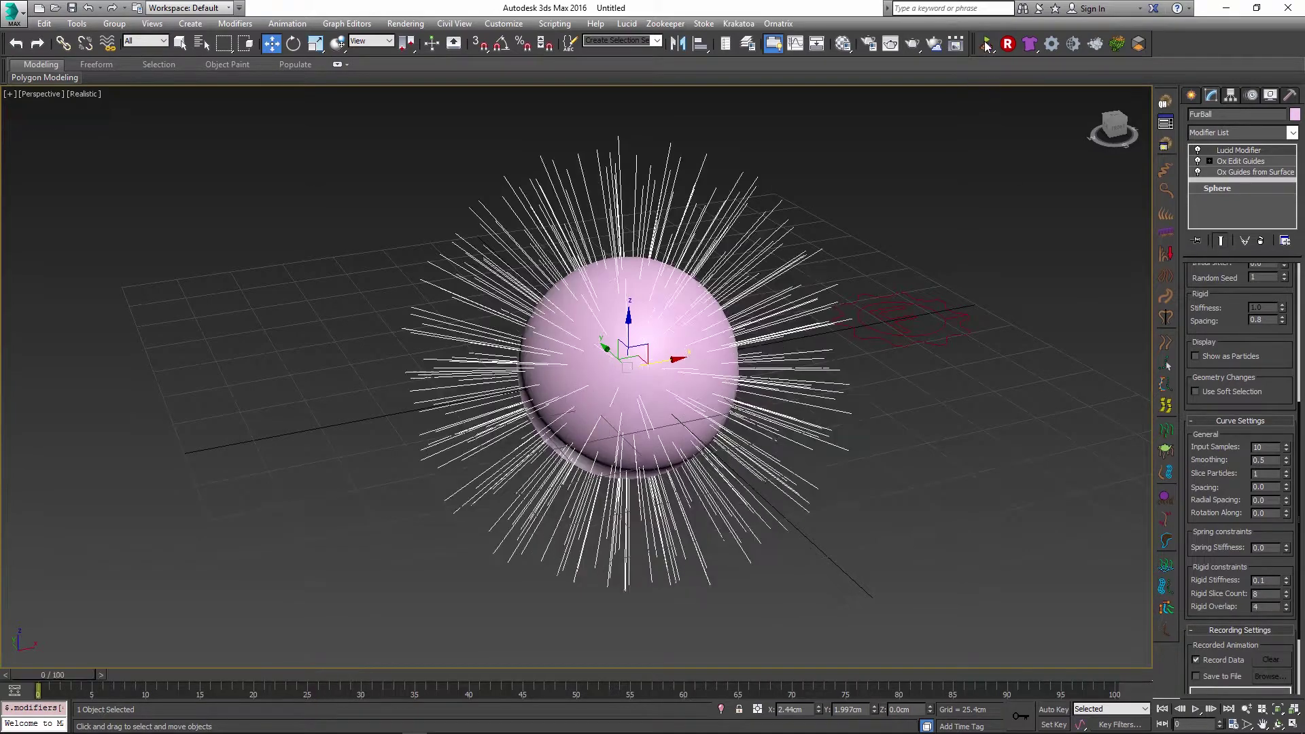
{"action": "left_click_drag", "start_coordinate": [55, 676], "coordinate": [491, 646]}
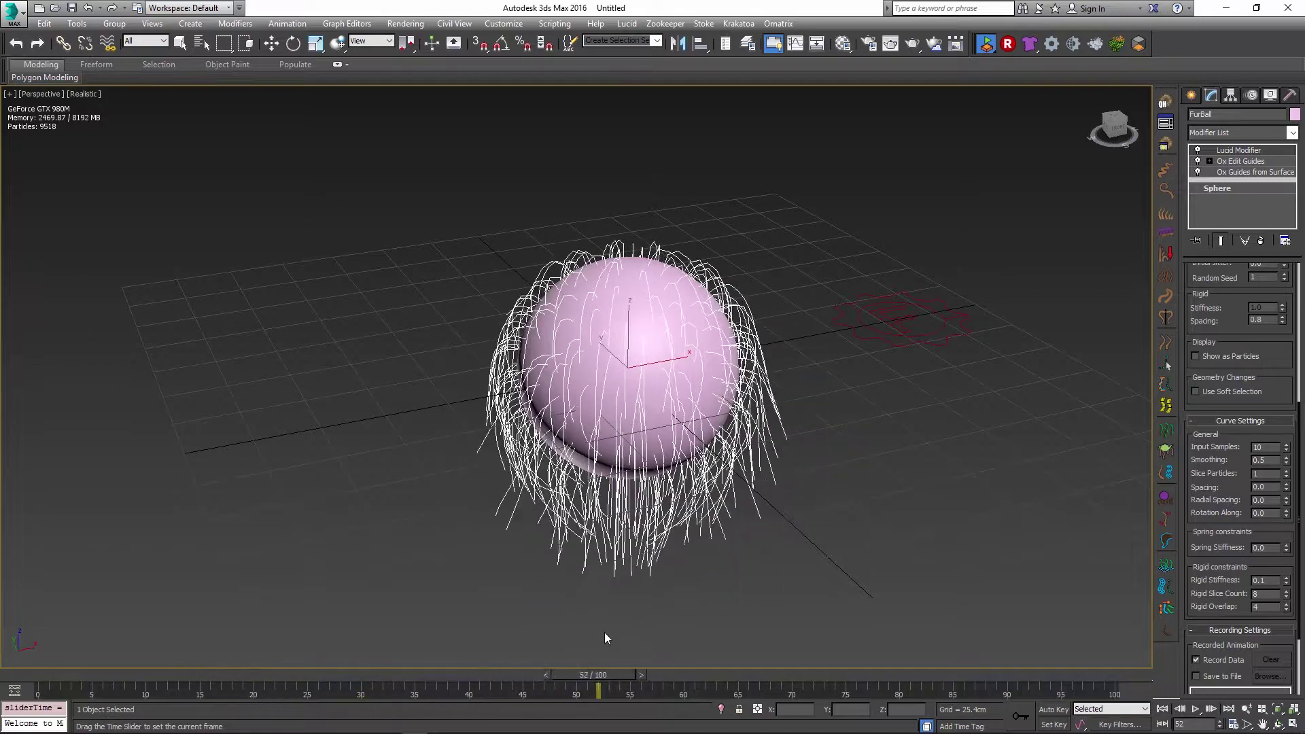
Rewind, apply Rigid Stiffness 0.8, and re-run the Lucid simulation to about frame 33.
{"action": "key", "text": "Home"}
{"action": "key", "text": "w"}
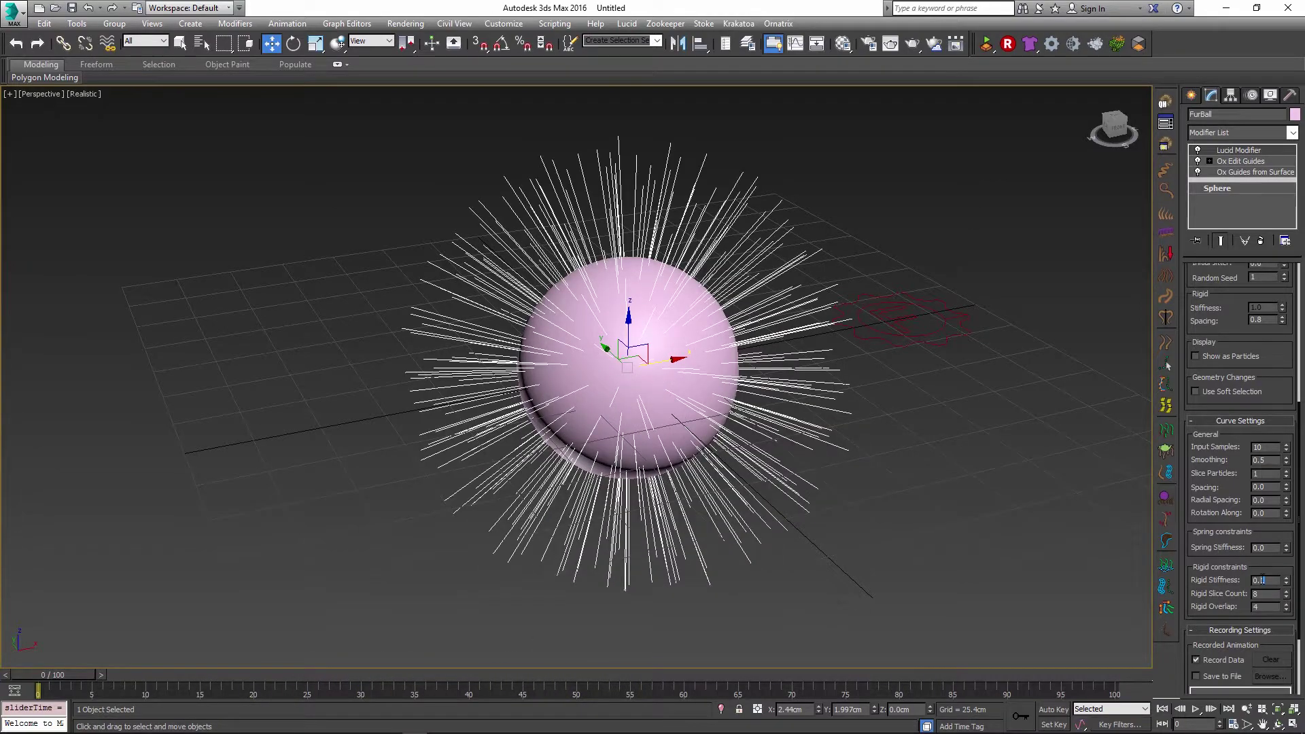
{"action": "key", "text": "Return"}
{"action": "left_click", "coordinate": [994, 49]}
{"action": "left_click_drag", "start_coordinate": [68, 672], "coordinate": [469, 693]}
{"action": "key", "text": "w"}
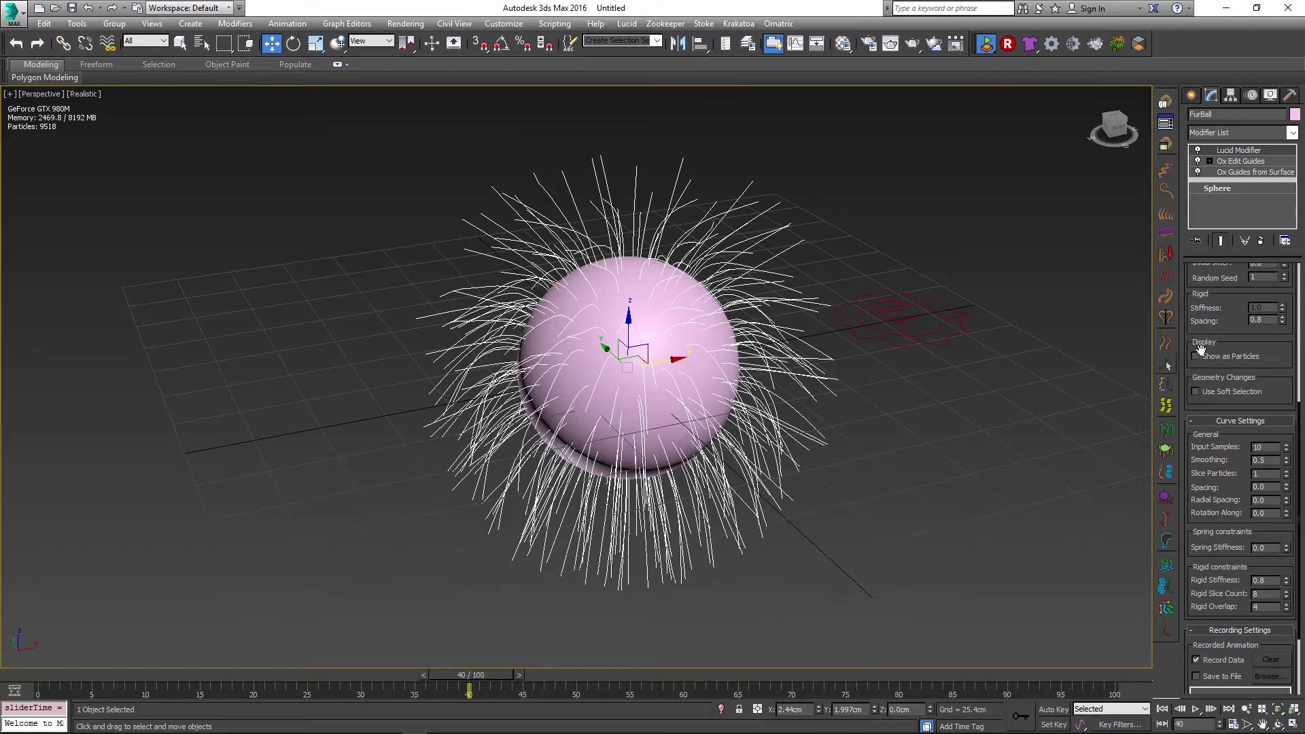
Reset the hair, show it as particles again, and set curve Spacing to 1.0.
{"action": "left_click", "coordinate": [985, 44]}
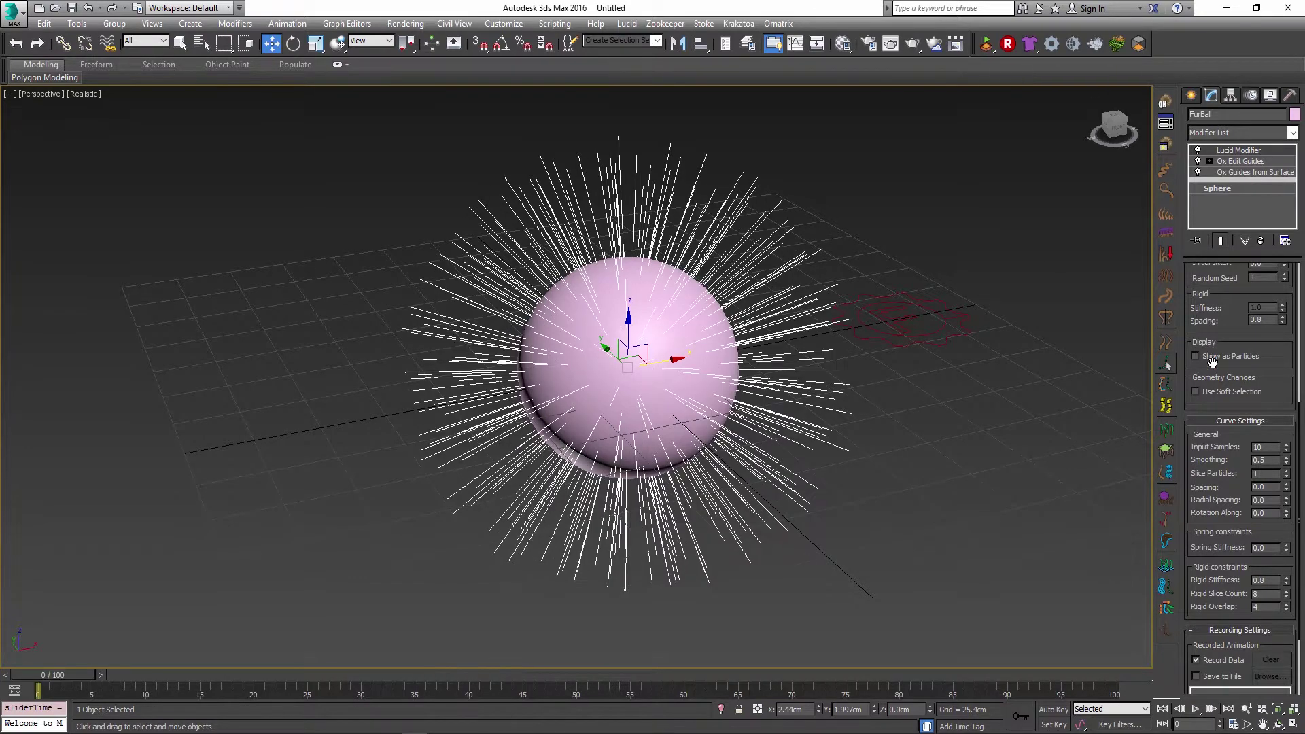
{"action": "left_click", "coordinate": [1196, 357]}
{"action": "double_click", "coordinate": [1271, 487]}
{"action": "type", "text": "1"}
{"action": "key", "text": "Return"}
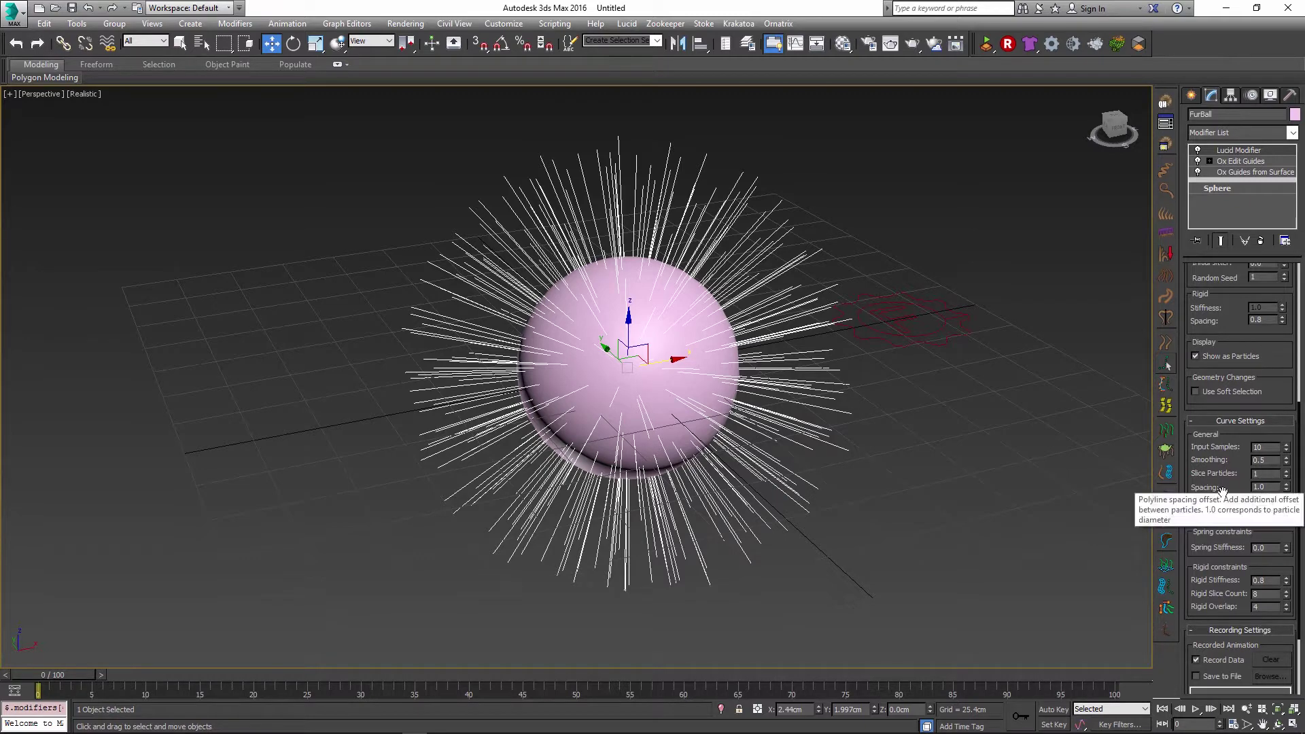
Run the Lucid simulation and advance to frame 20.
{"action": "left_click", "coordinate": [991, 48]}
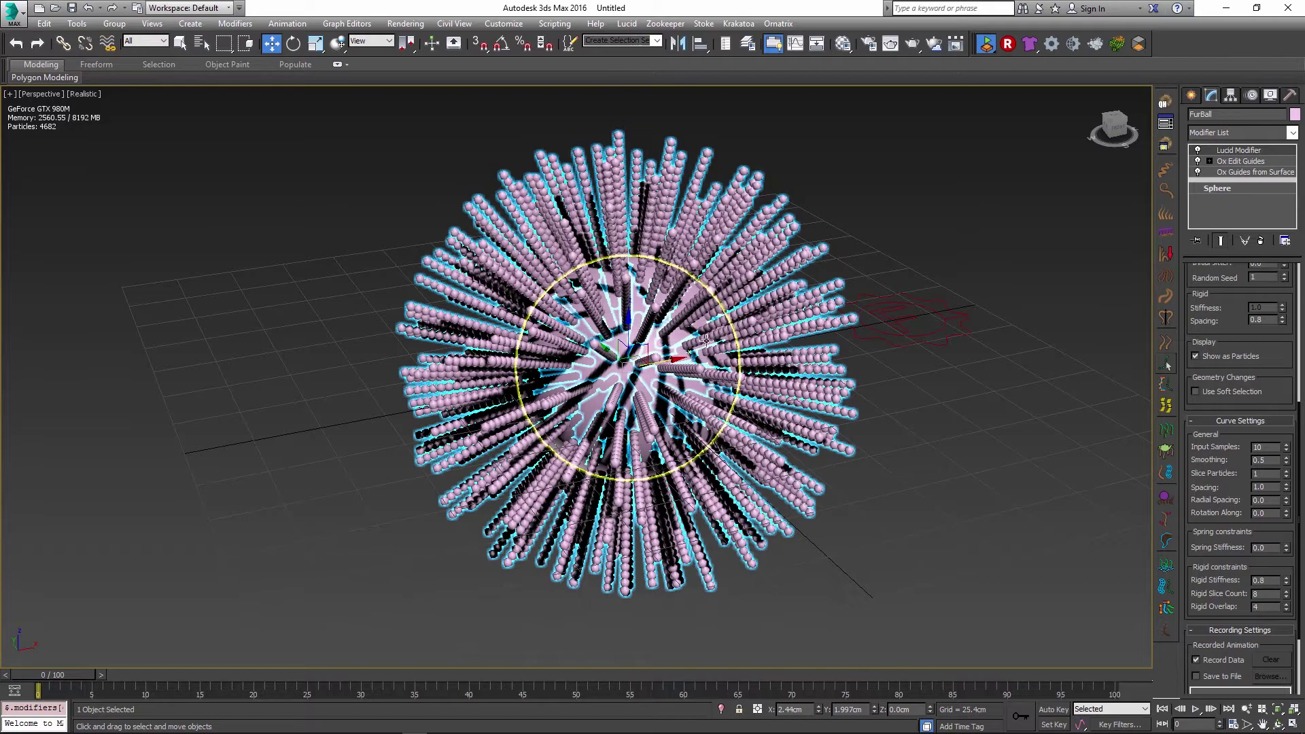
{"action": "scroll", "coordinate": [833, 299], "scroll_direction": "up", "scroll_amount": 3}
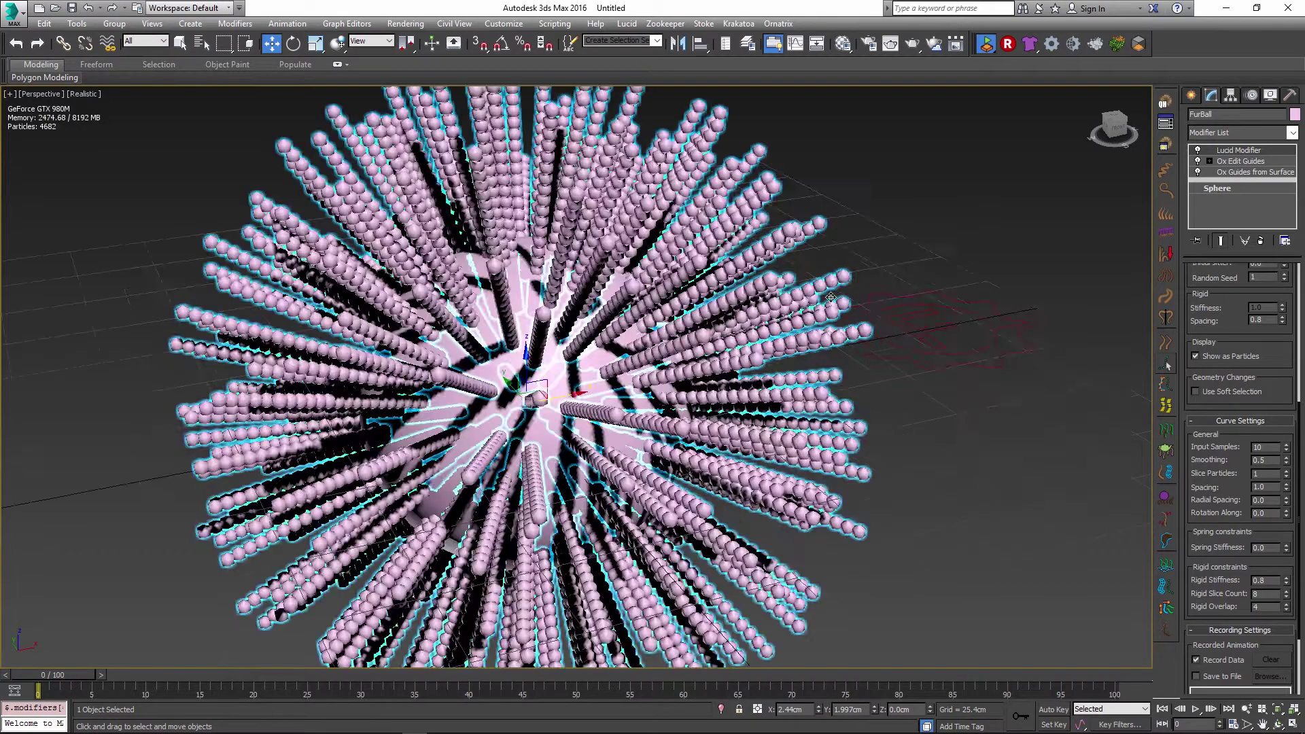
{"action": "left_click_drag", "start_coordinate": [64, 674], "coordinate": [272, 688]}
{"action": "key", "text": "w"}
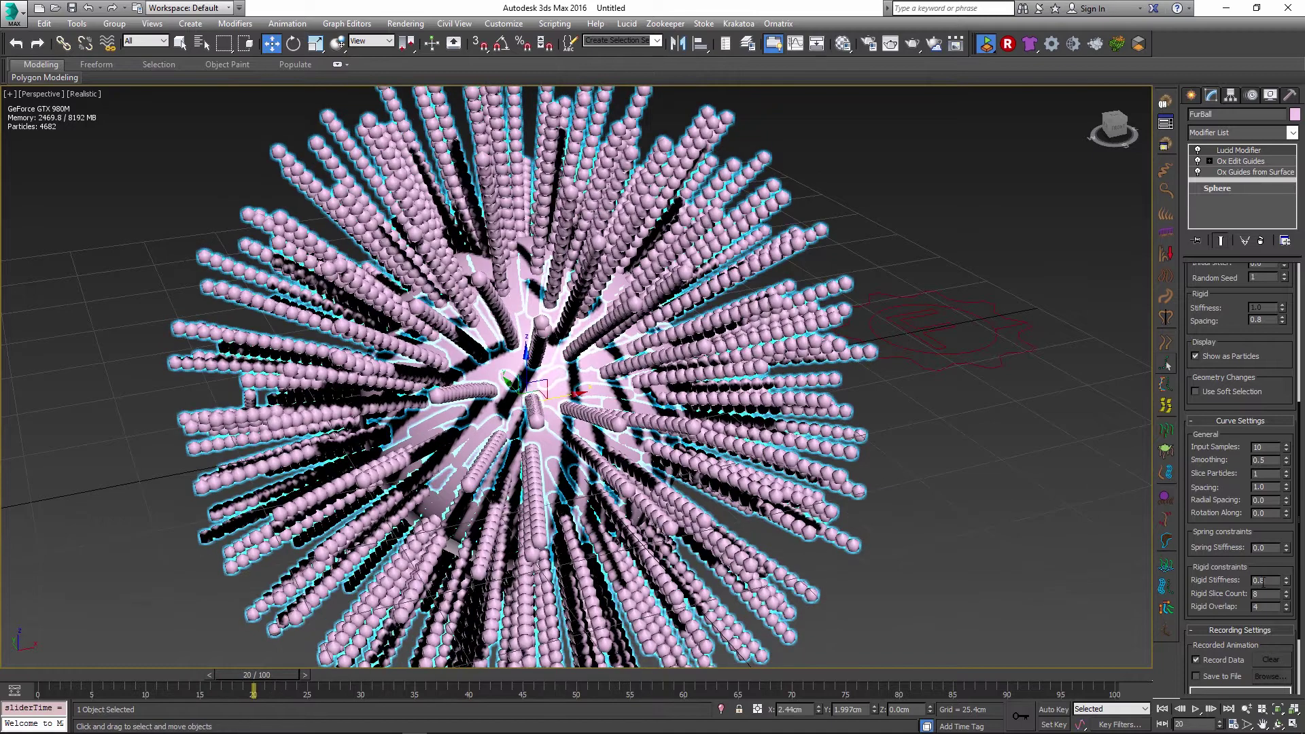
Set Rigid Stiffness to 0.05 and replay the simulation from frame 0 to frame 26.
{"action": "type", "text": "0.05"}
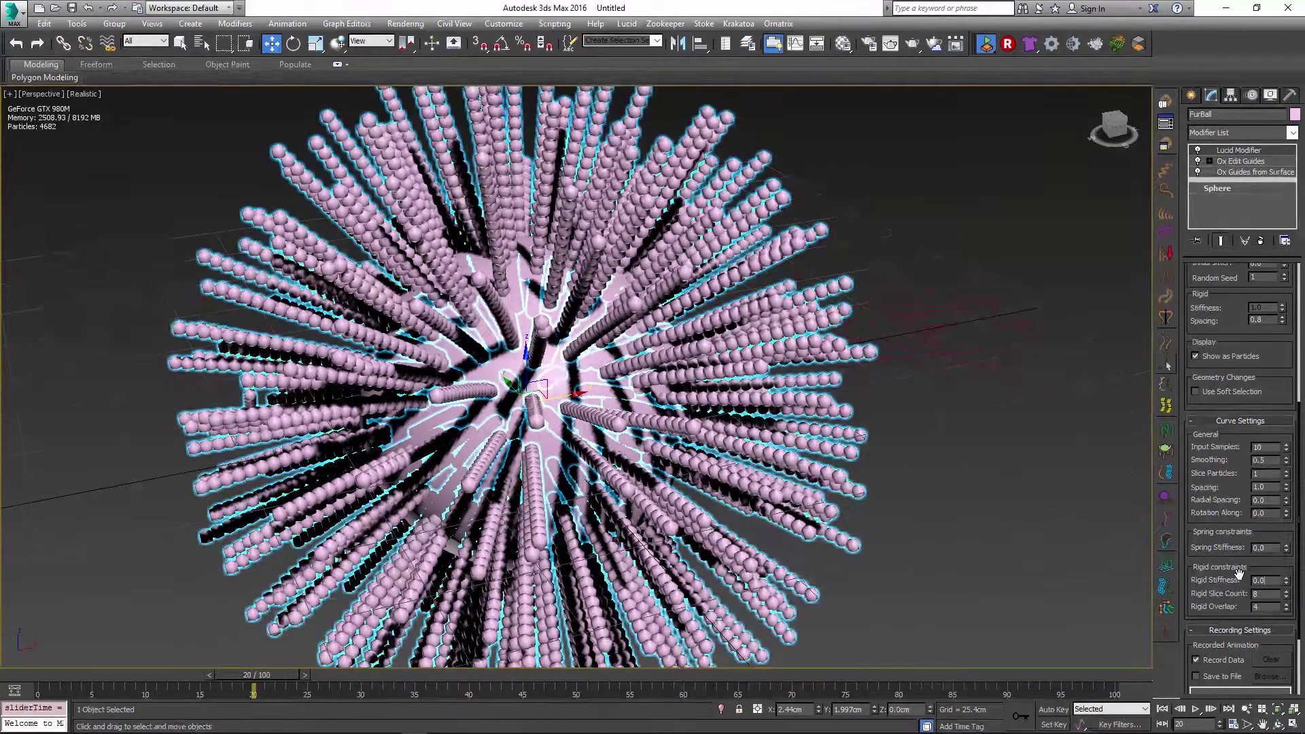
{"action": "key", "text": "Return"}
{"action": "key", "text": "Home"}
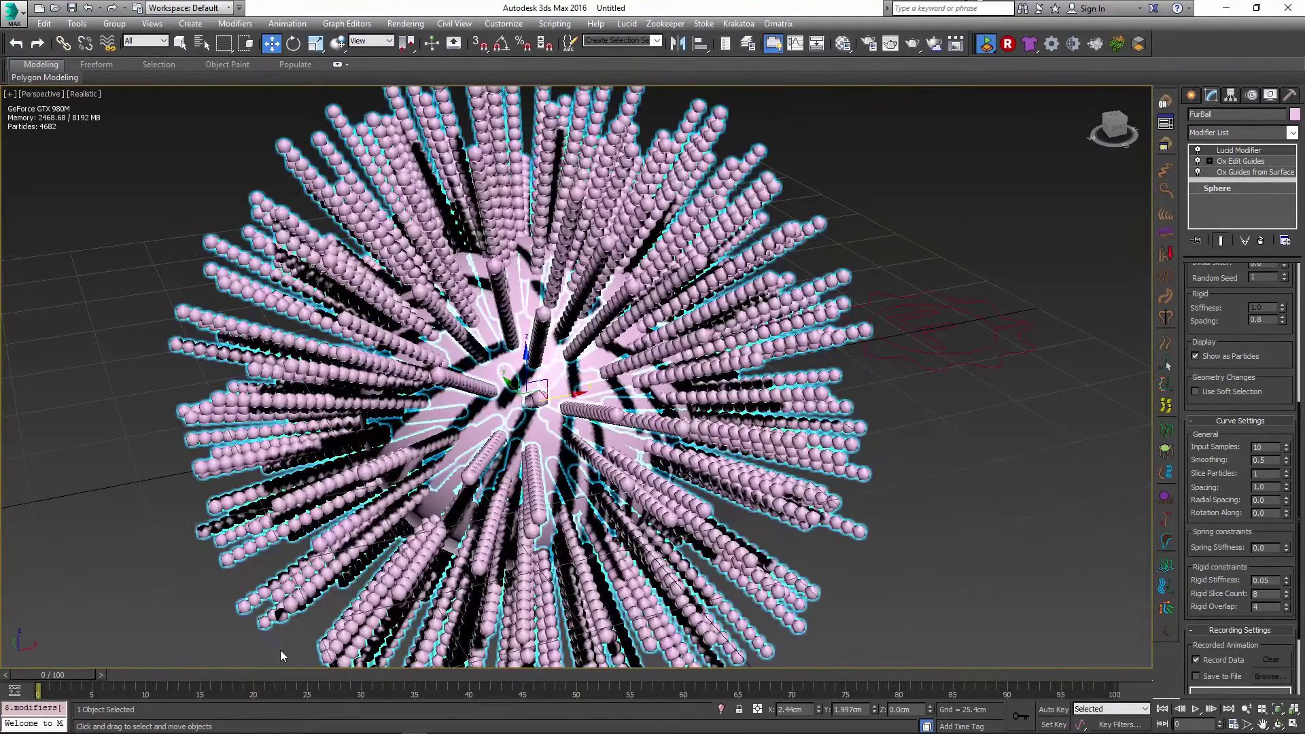
{"action": "left_click_drag", "start_coordinate": [64, 683], "coordinate": [361, 691]}
{"action": "key", "text": "w"}
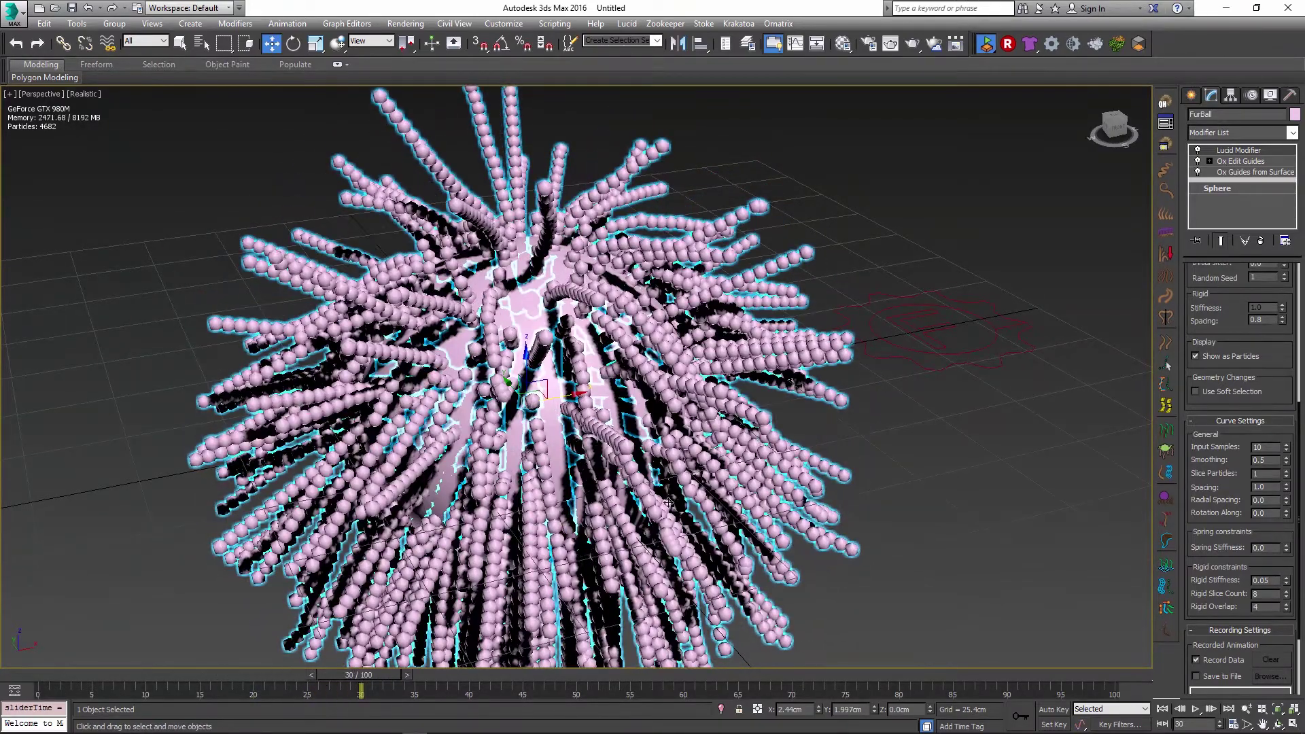
Reset Spacing to 0.0 and set Rigid Stiffness to 0.1.
{"action": "right_click", "coordinate": [1286, 489]}
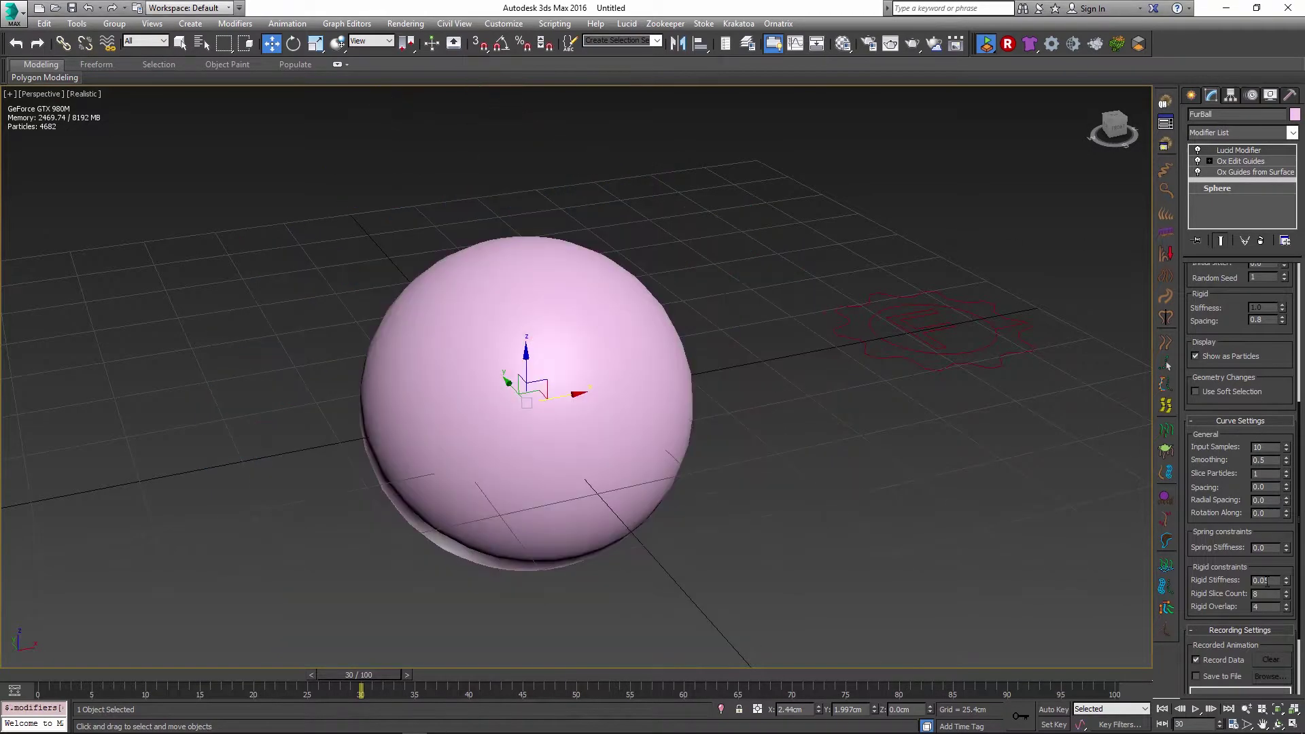
{"action": "type", "text": "0.1"}
{"action": "key", "text": "Return"}
With Lucid off, select the 53 upper guides in Ox Edit Guides and comb the left-side guides into curves.
{"action": "left_click", "coordinate": [985, 43]}
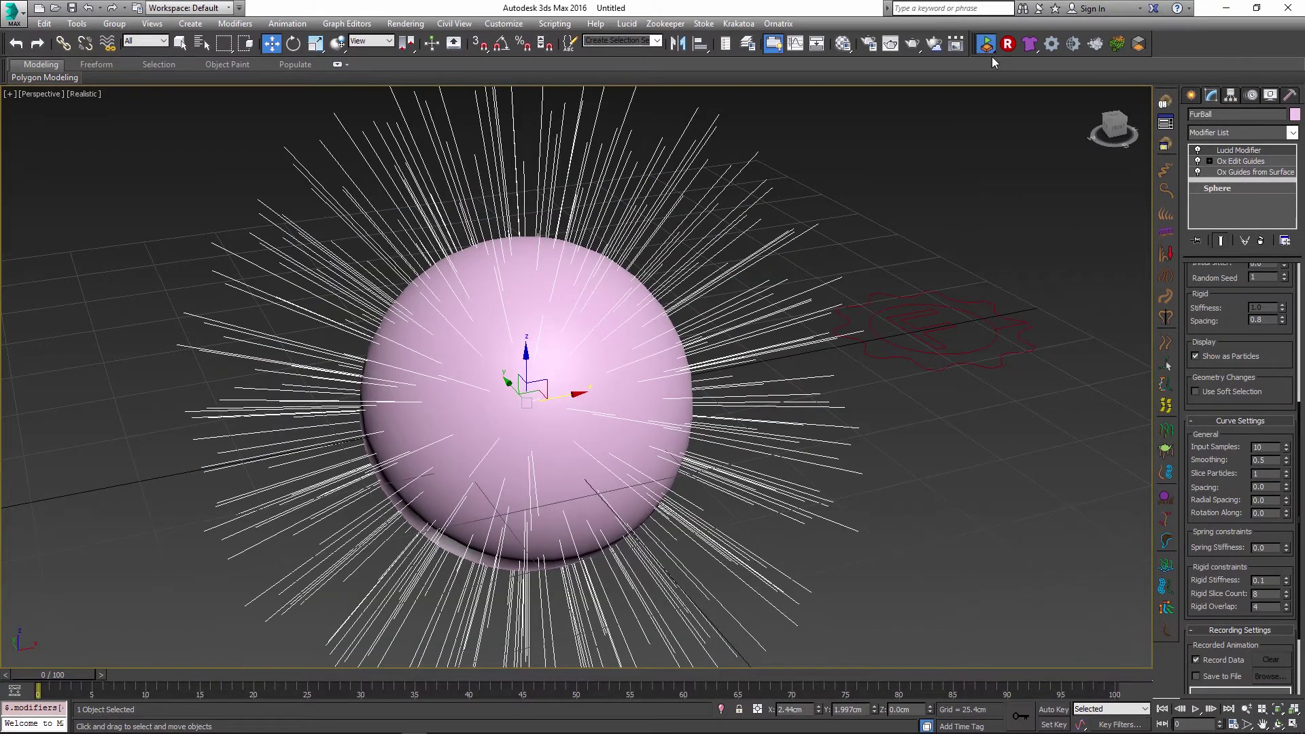
{"action": "left_click", "coordinate": [983, 45]}
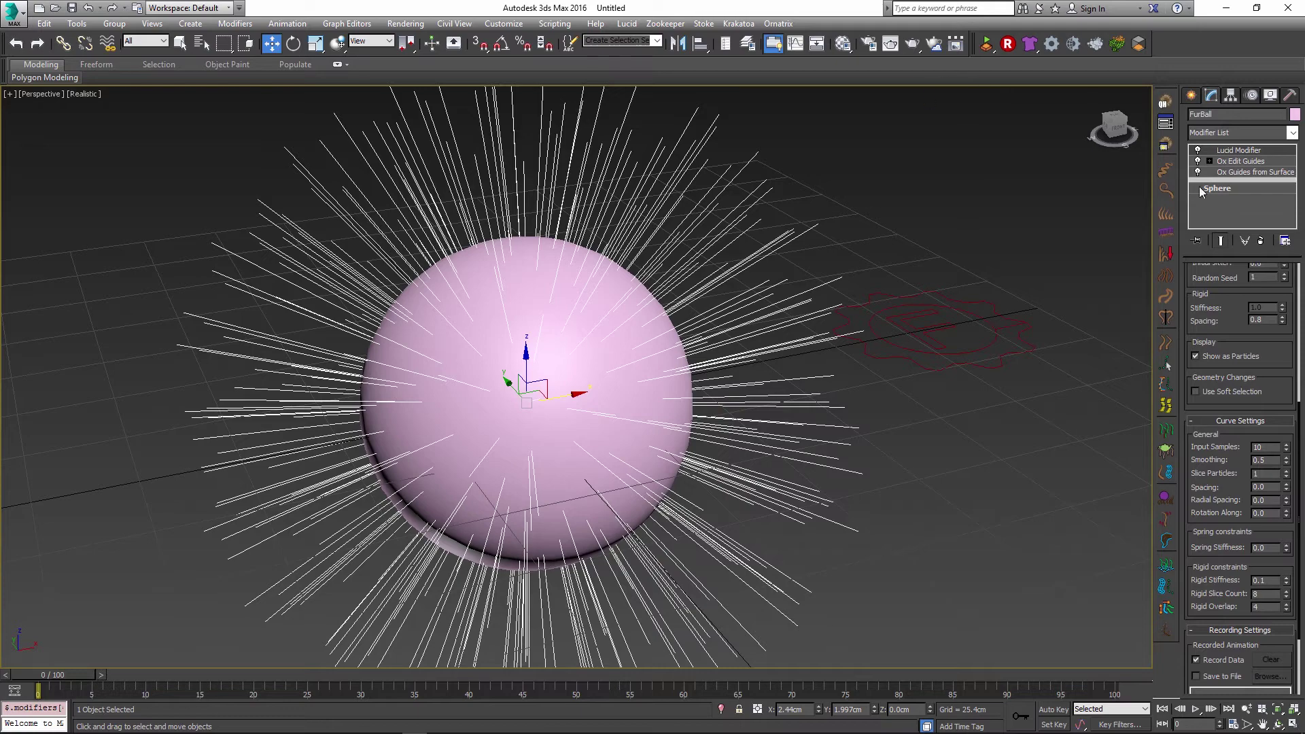
{"action": "left_click", "coordinate": [1236, 162]}
{"action": "left_click", "coordinate": [1242, 325]}
{"action": "middle_click_drag", "start_coordinate": [883, 340], "coordinate": [616, 141]}
{"action": "left_click_drag", "start_coordinate": [616, 144], "coordinate": [974, 351]}
{"action": "key", "text": "b"}
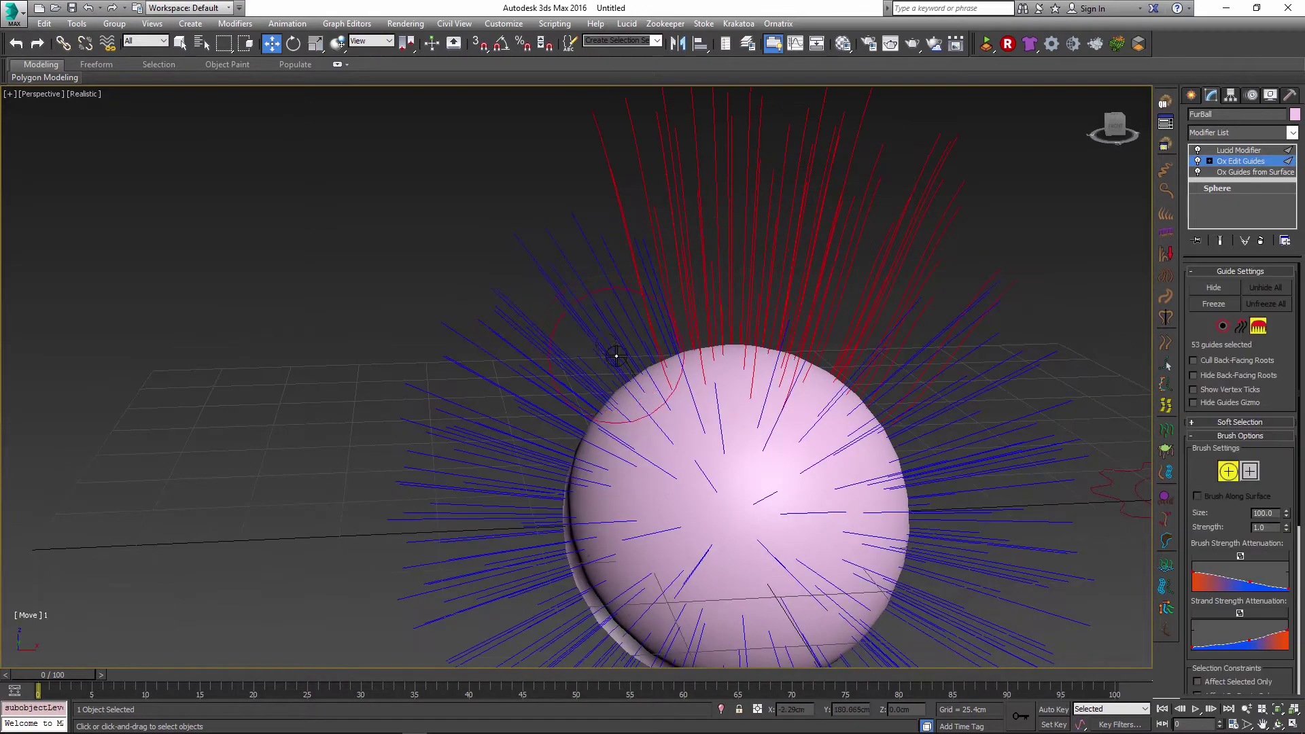
{"action": "mouse_move", "coordinate": [611, 343]}
{"action": "left_mouse_down"}
{"action": "mouse_move", "coordinate": [517, 324]}
{"action": "mouse_move", "coordinate": [597, 421]}
{"action": "mouse_move", "coordinate": [431, 428]}
{"action": "mouse_move", "coordinate": [455, 495]}
{"action": "mouse_move", "coordinate": [514, 462]}
{"action": "left_mouse_up"}
Turn Lucid physics back on in the Lucid Modifier and play the restyled hair to frame 38.
{"action": "left_click", "coordinate": [1238, 150]}
{"action": "scroll", "coordinate": [1009, 94], "scroll_direction": "down", "scroll_amount": 5}
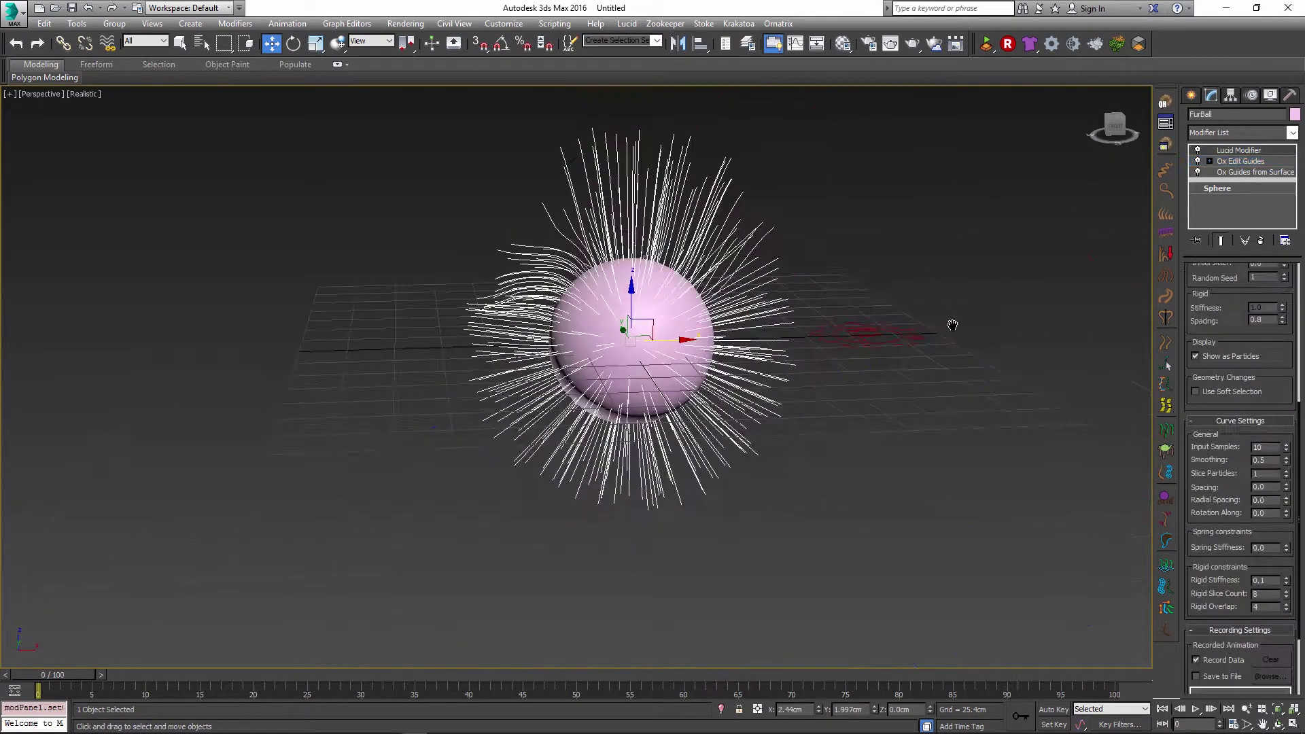
{"action": "left_click", "coordinate": [987, 45]}
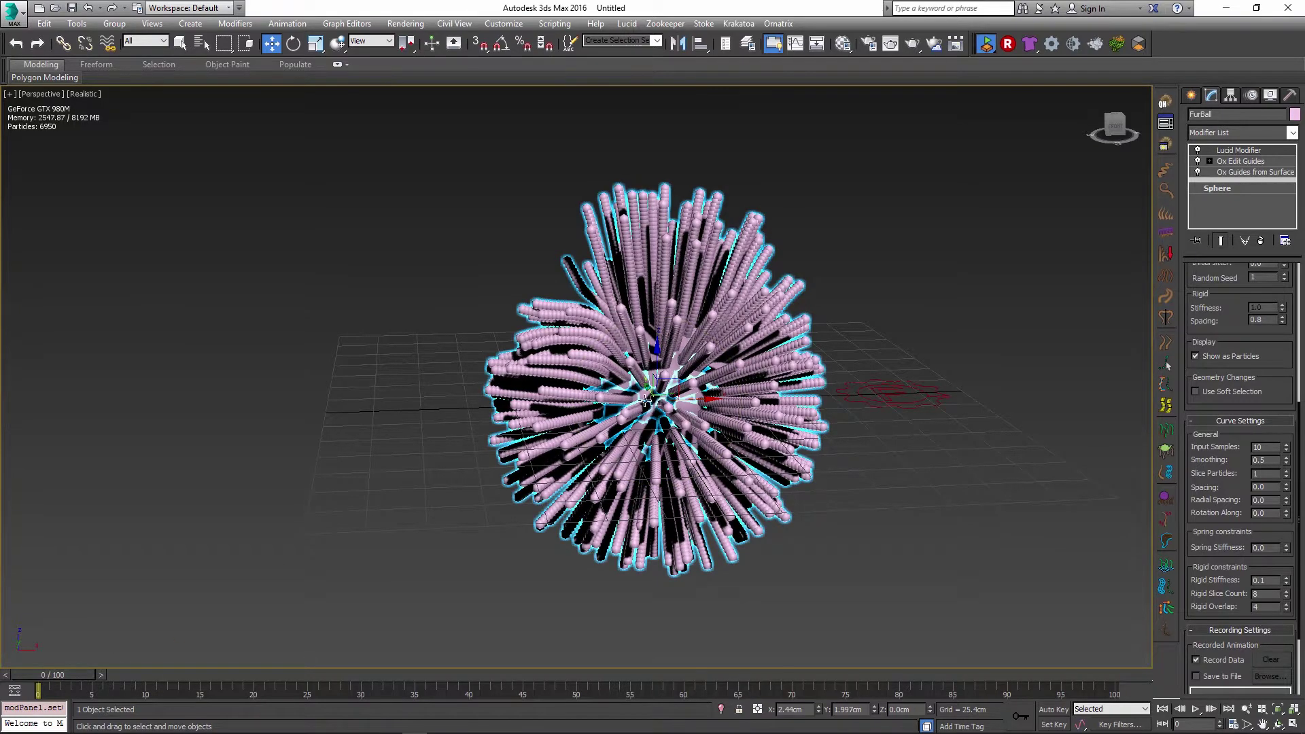
{"action": "left_click_drag", "start_coordinate": [80, 678], "coordinate": [574, 689]}
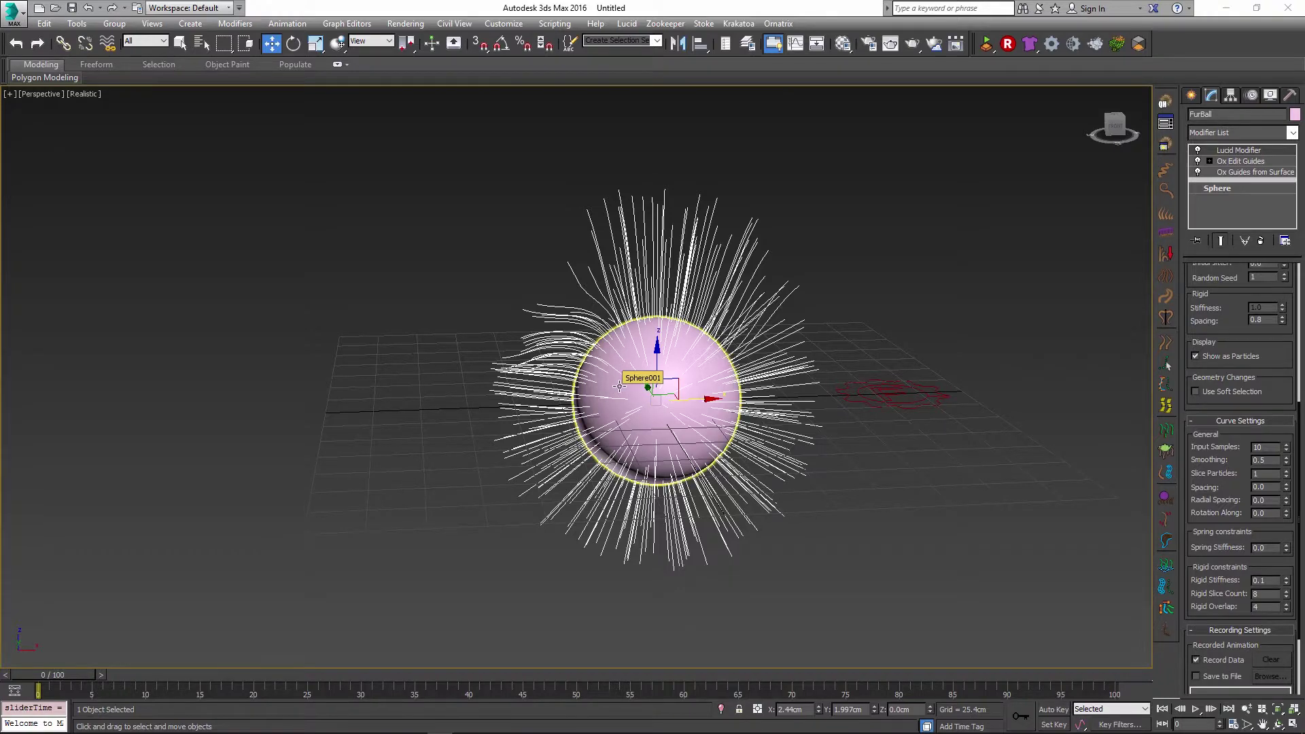
Add an FFD 2x2x2 modifier to the sphere.
{"action": "left_click", "coordinate": [622, 388]}
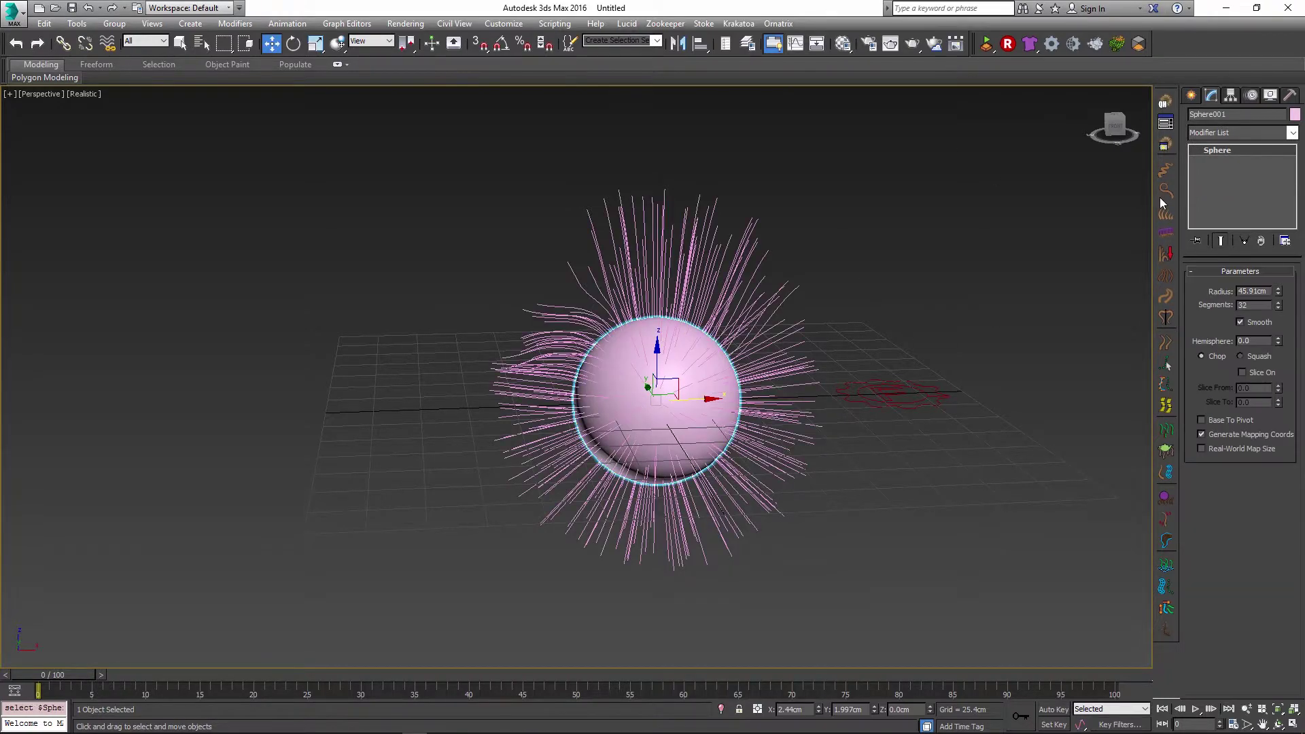
{"action": "left_click", "coordinate": [1292, 133]}
{"action": "scroll", "coordinate": [1253, 488], "scroll_direction": "down", "scroll_amount": 2}
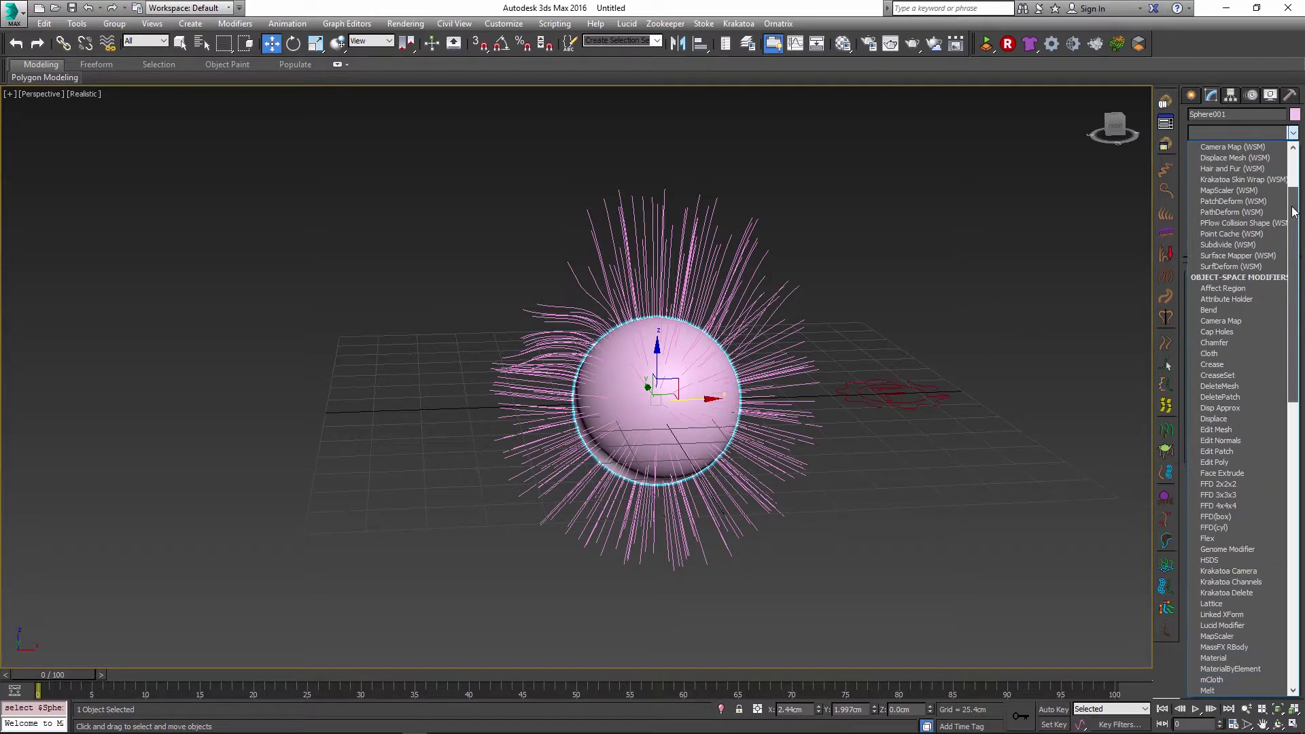
{"action": "left_click", "coordinate": [1254, 488]}
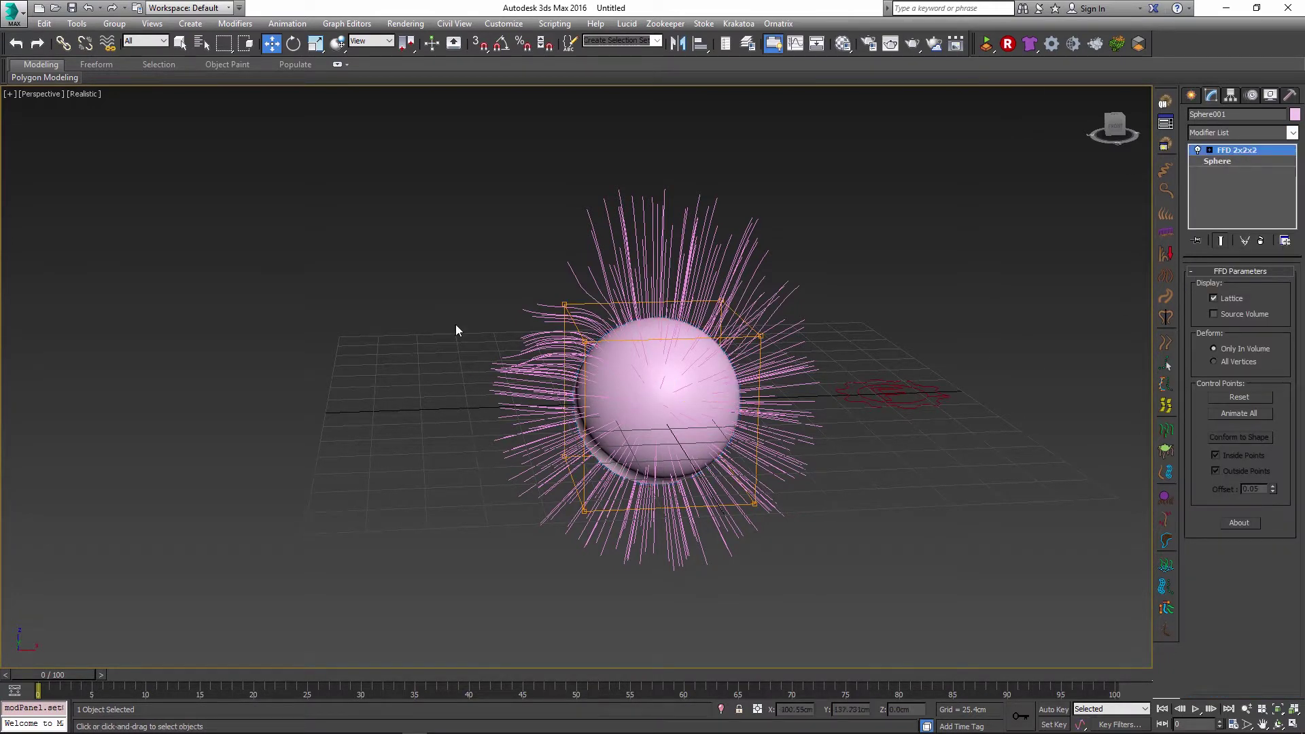
With Auto Key at frame 5, move the FFD control points to squash the sphere flat.
{"action": "left_click_drag", "start_coordinate": [648, 589], "coordinate": [666, 553]}
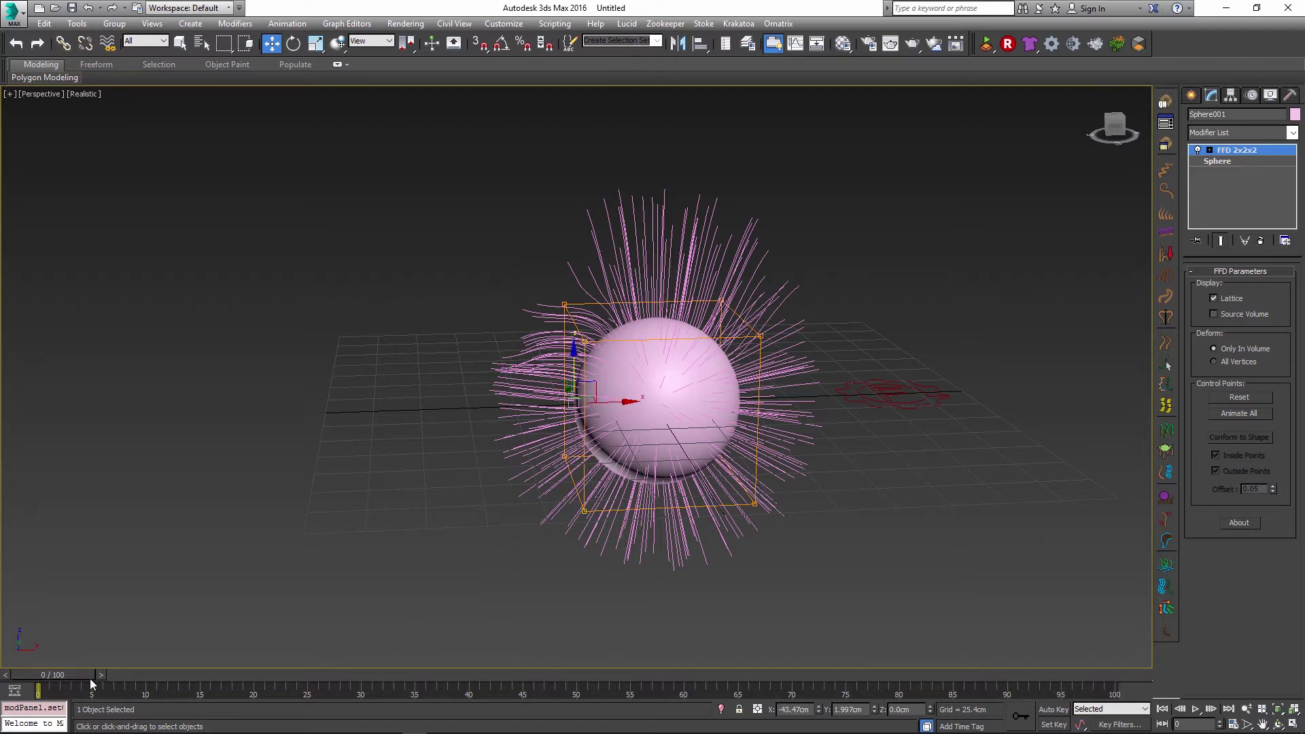
{"action": "left_click_drag", "start_coordinate": [91, 677], "coordinate": [142, 679]}
{"action": "key", "text": "n"}
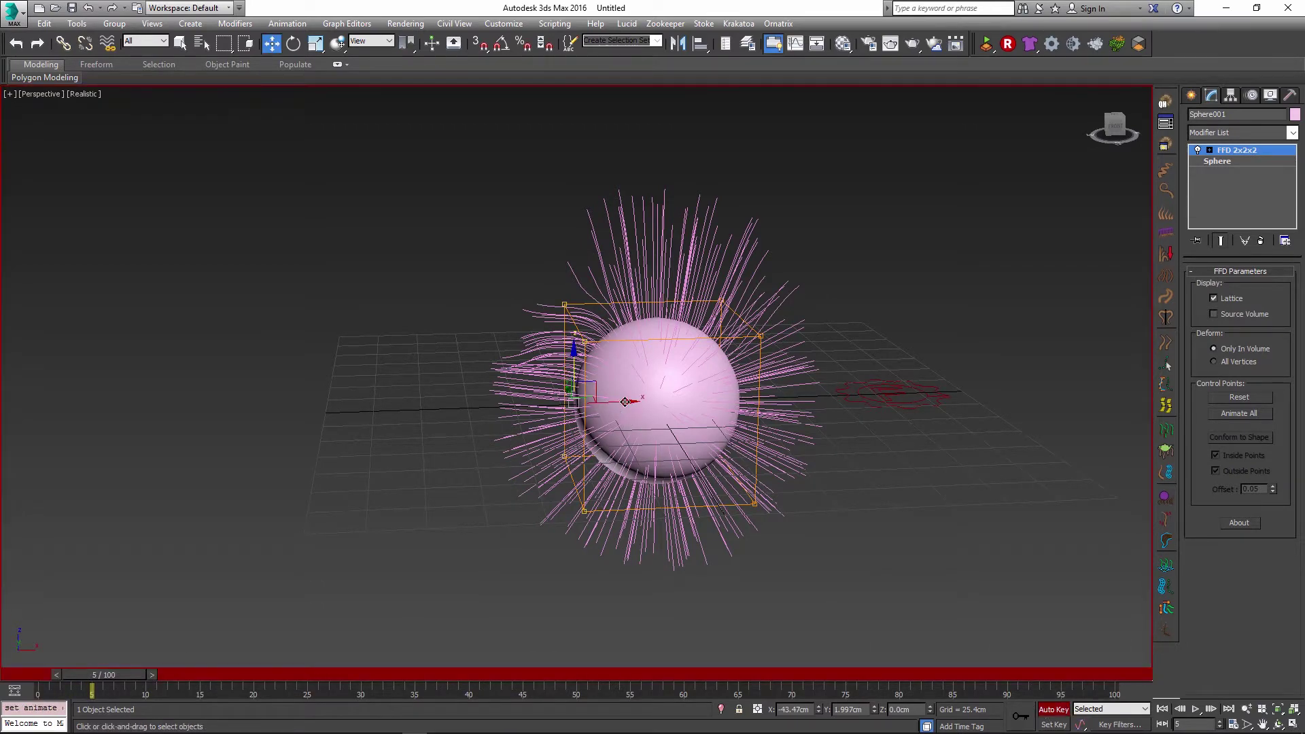
{"action": "left_click_drag", "start_coordinate": [626, 401], "coordinate": [463, 402]}
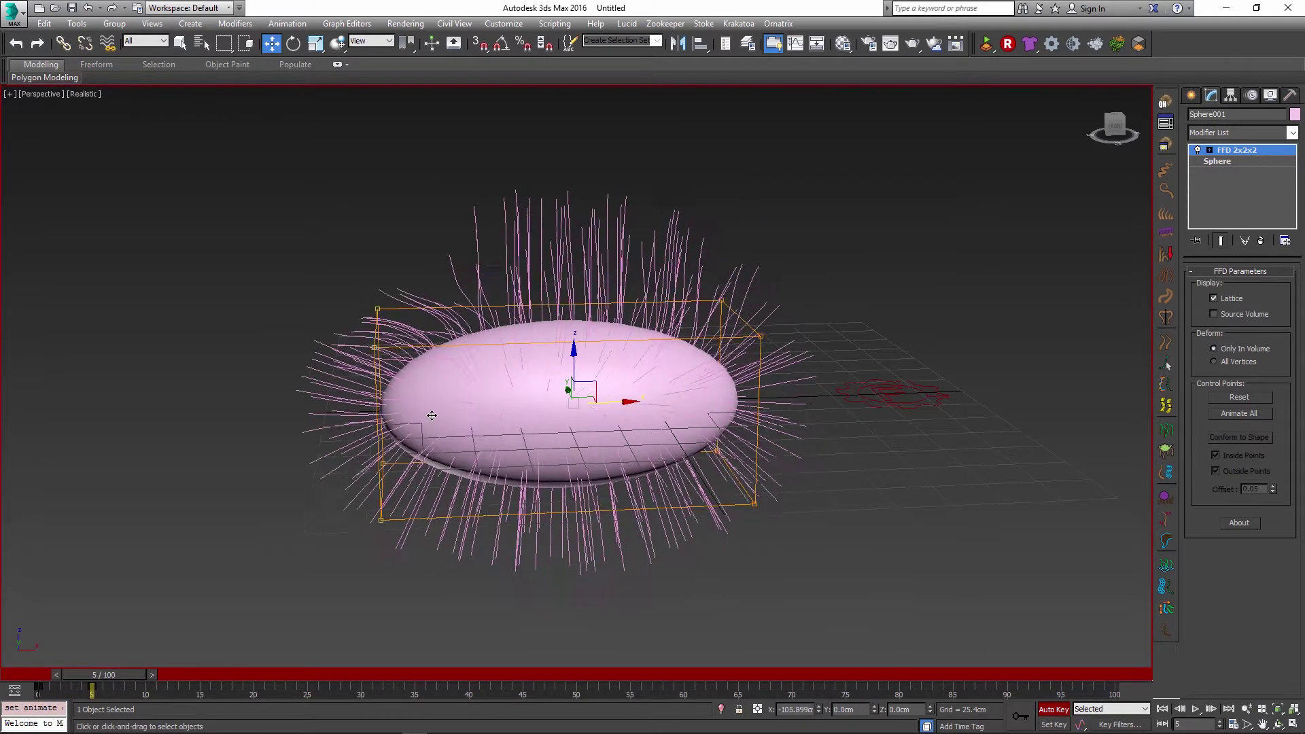
{"action": "left_click_drag", "start_coordinate": [120, 683], "coordinate": [55, 689]}
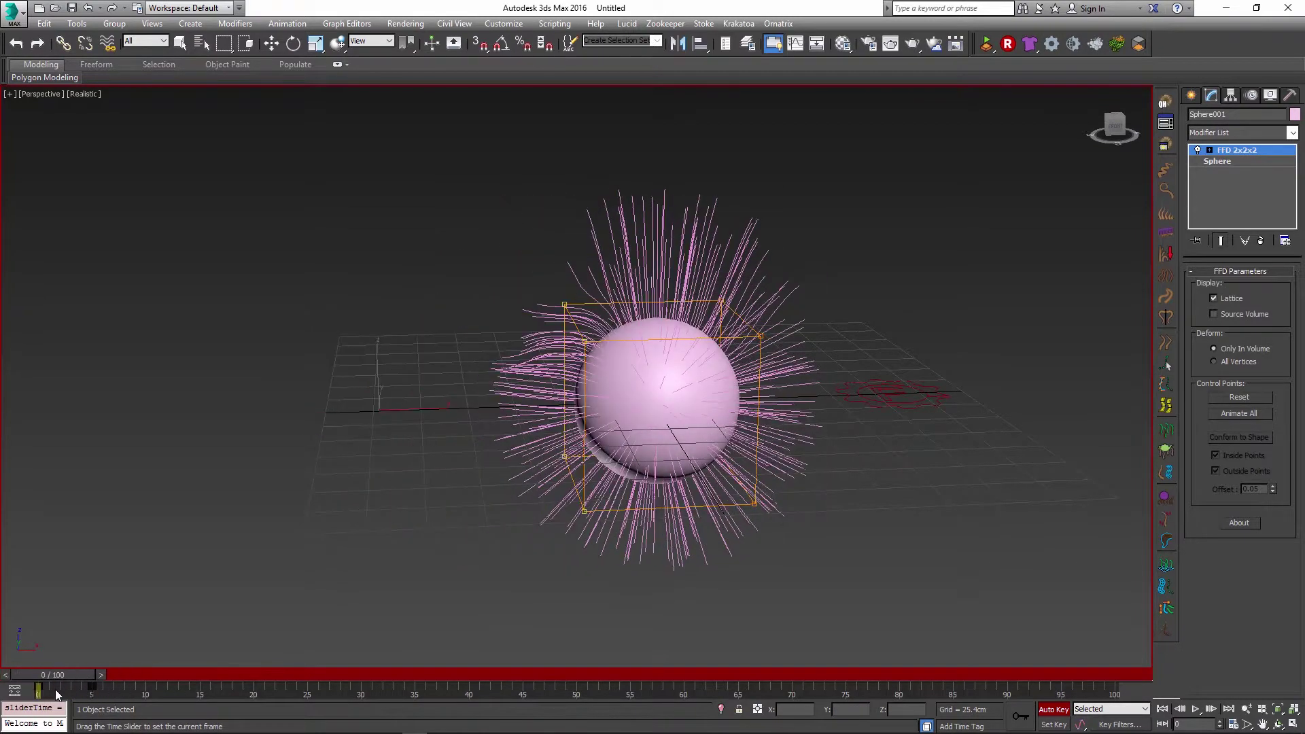
{"action": "left_click", "coordinate": [1054, 710]}
Shorten the animation to 40 frames, run Lucid, and preview the hair reacting to the flattening sphere.
{"action": "right_click_drag", "start_coordinate": [680, 690], "coordinate": [753, 701], "text": "ctrl+alt"}
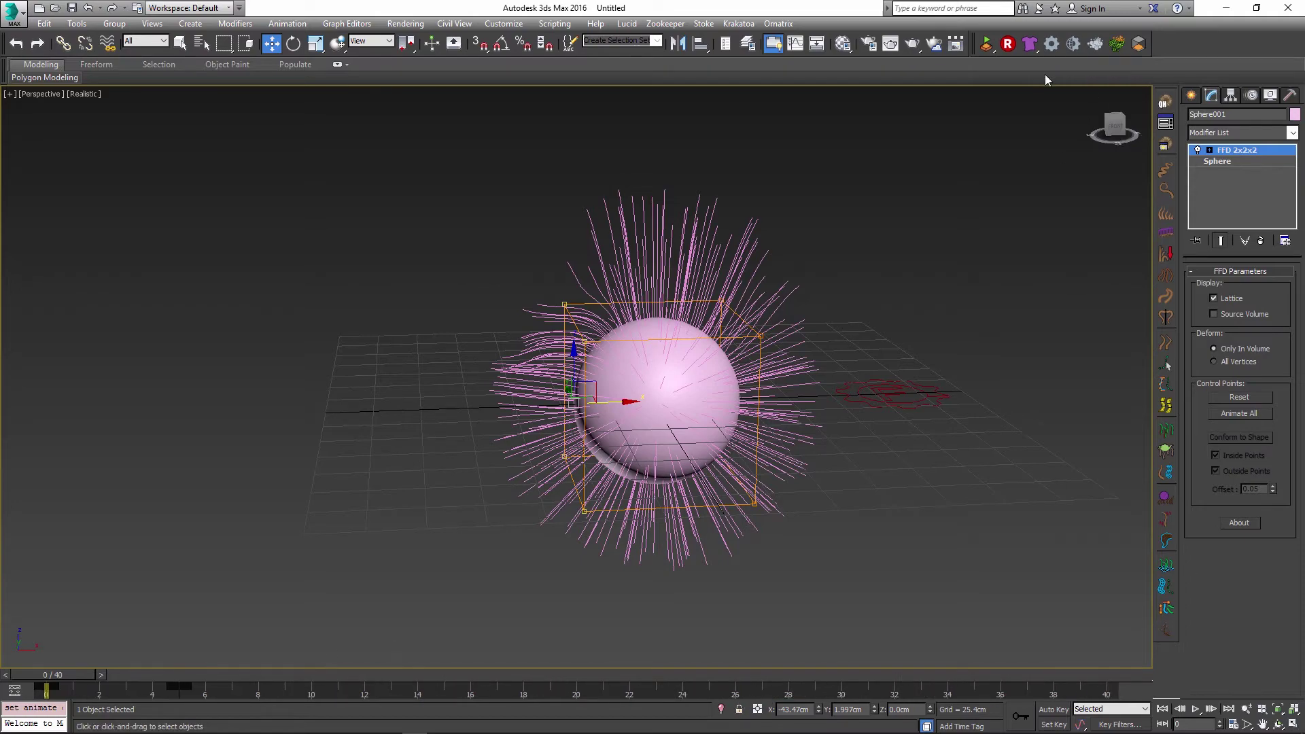
{"action": "left_click", "coordinate": [1008, 44]}
{"action": "key", "text": "End"}
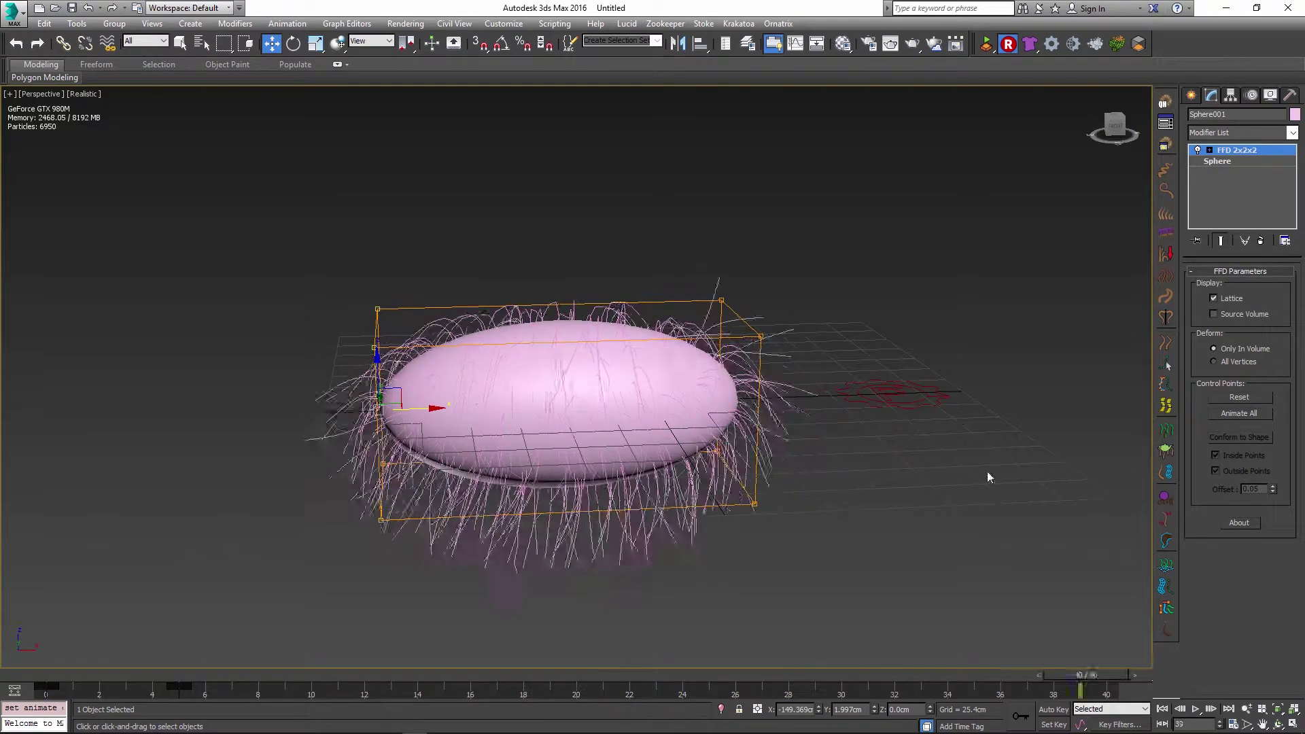
{"action": "key", "text": "Home"}
{"action": "left_click_drag", "start_coordinate": [56, 677], "coordinate": [304, 704]}
{"action": "key", "text": "Home"}
{"action": "key", "text": "w"}
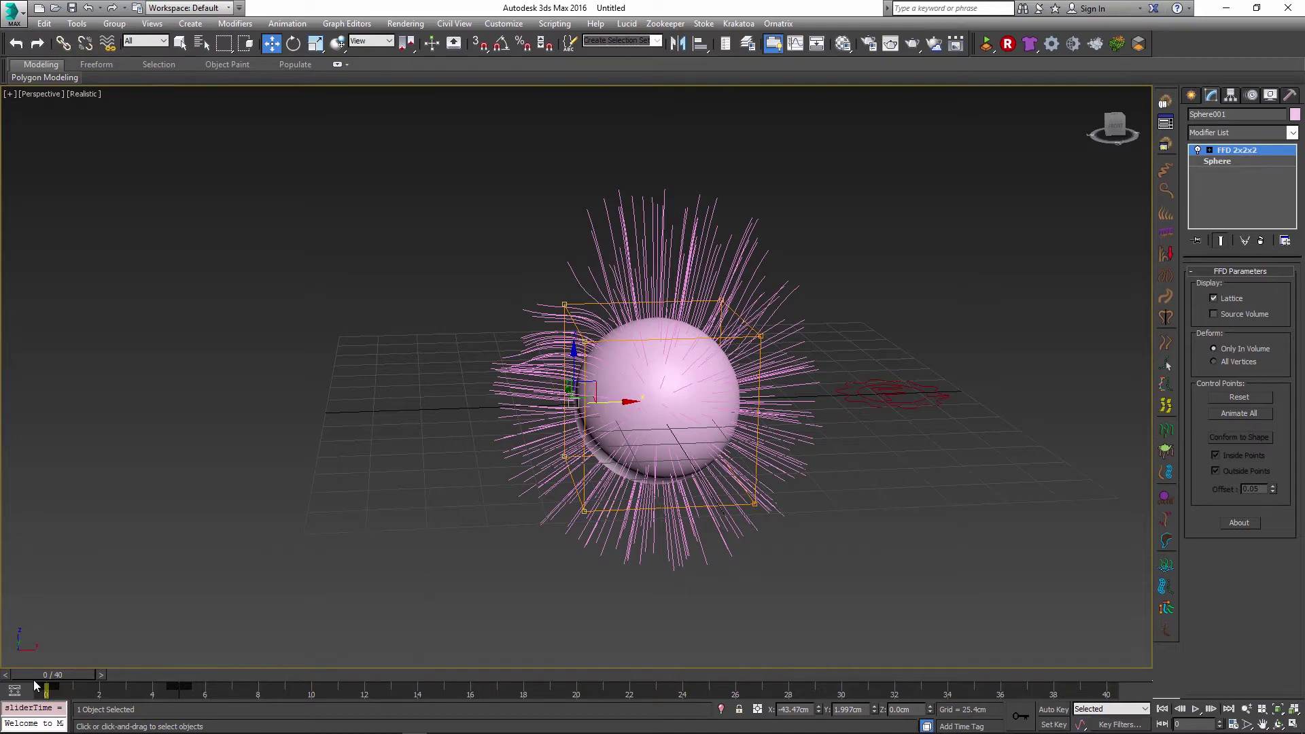
{"action": "mouse_move", "coordinate": [33, 680]}
{"action": "left_mouse_down"}
{"action": "mouse_move", "coordinate": [511, 662]}
{"action": "mouse_move", "coordinate": [52, 683]}
{"action": "mouse_move", "coordinate": [300, 671]}
{"action": "mouse_move", "coordinate": [639, 692]}
{"action": "mouse_move", "coordinate": [48, 683]}
{"action": "left_mouse_up"}
Delete the FFD 2x2x2 modifier from the sphere.
{"action": "key", "text": "w"}
{"action": "left_click", "coordinate": [1261, 240]}
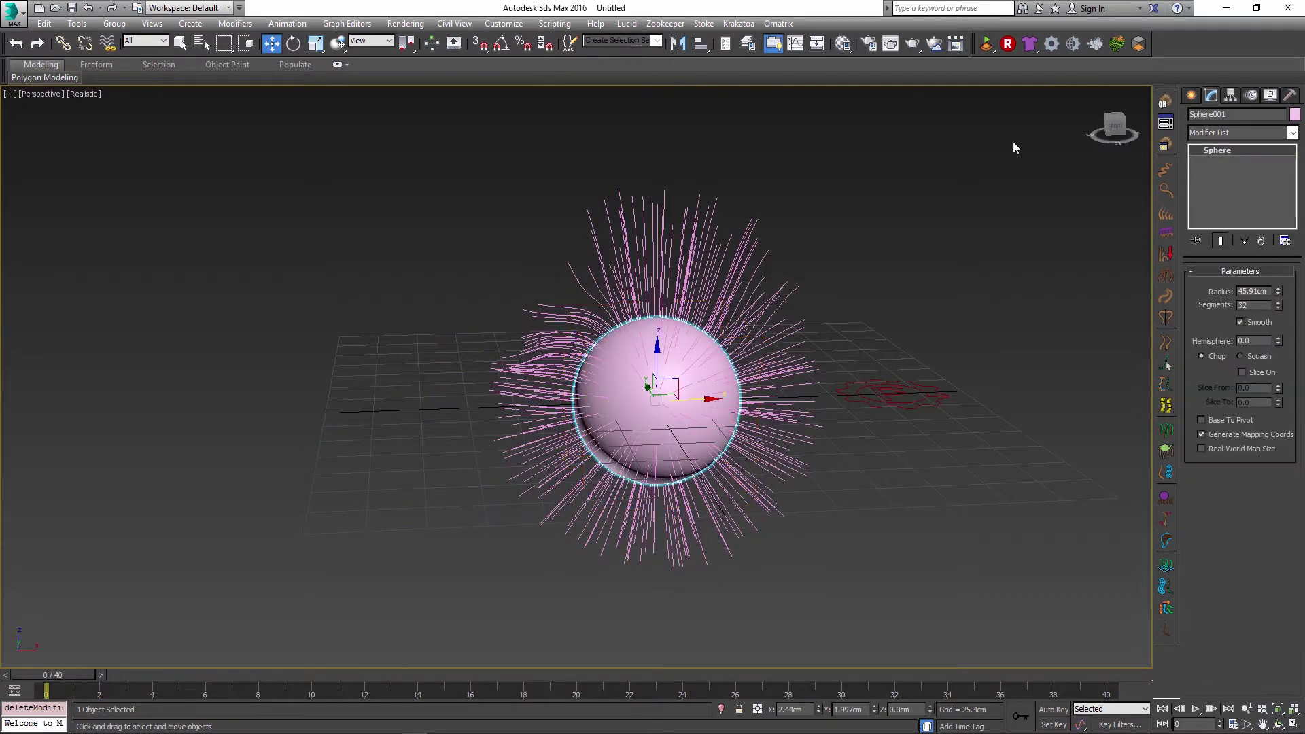
{"action": "left_click", "coordinate": [64, 675]}
Add a Lucid Modifier set to a Convex body to the sphere and run the simulation.
{"action": "left_click", "coordinate": [671, 248]}
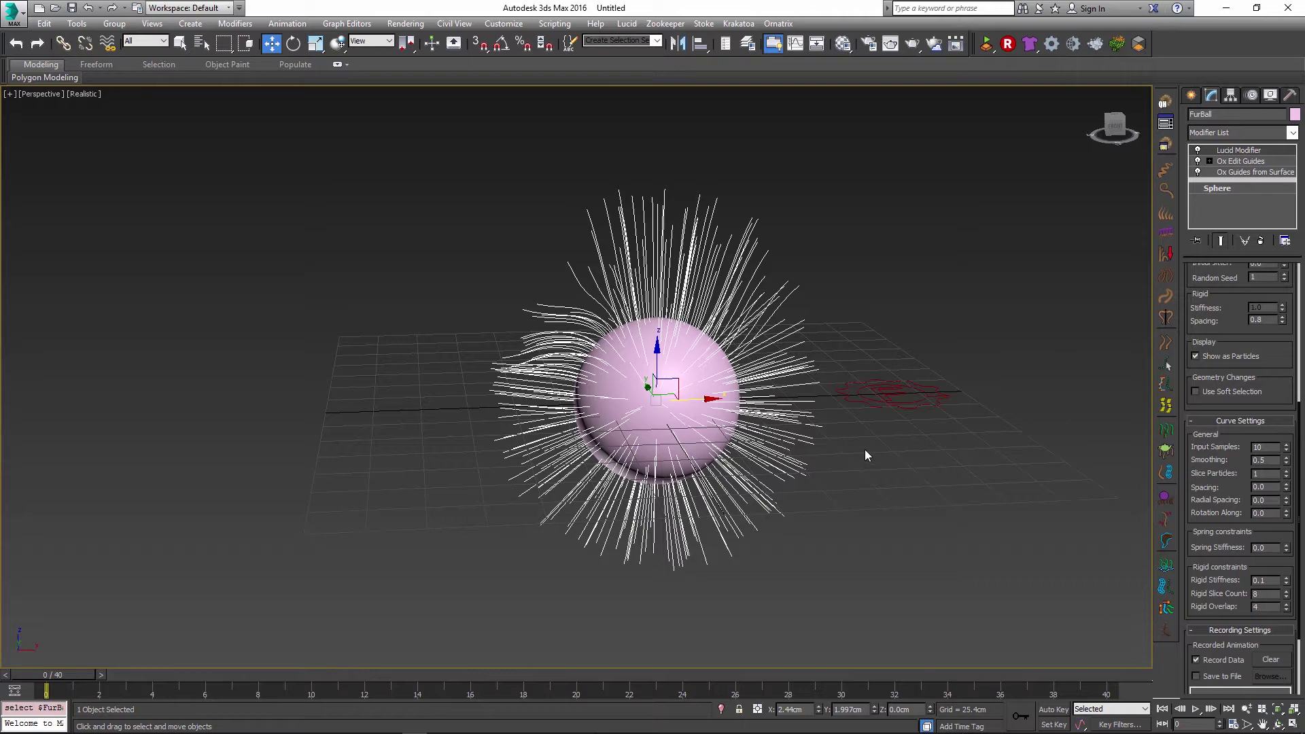
{"action": "left_click", "coordinate": [650, 406]}
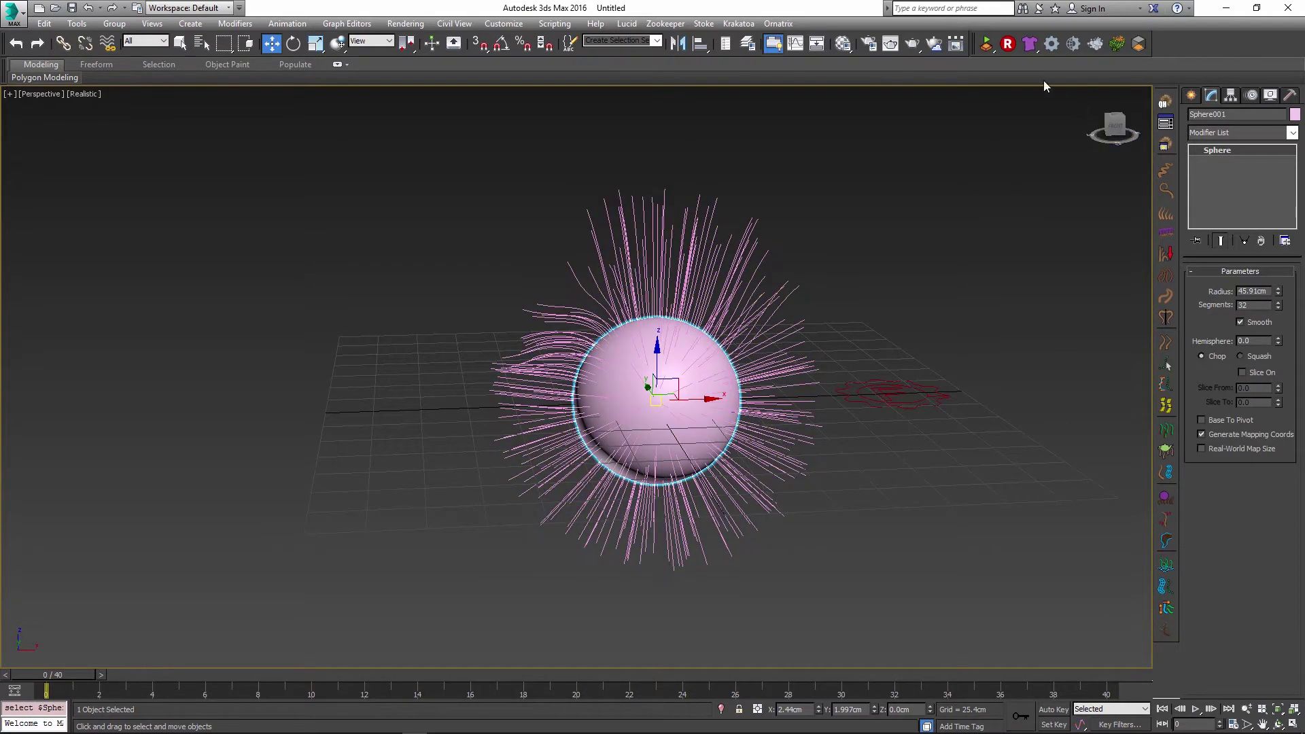
{"action": "left_click_drag", "start_coordinate": [1034, 43], "coordinate": [1034, 255]}
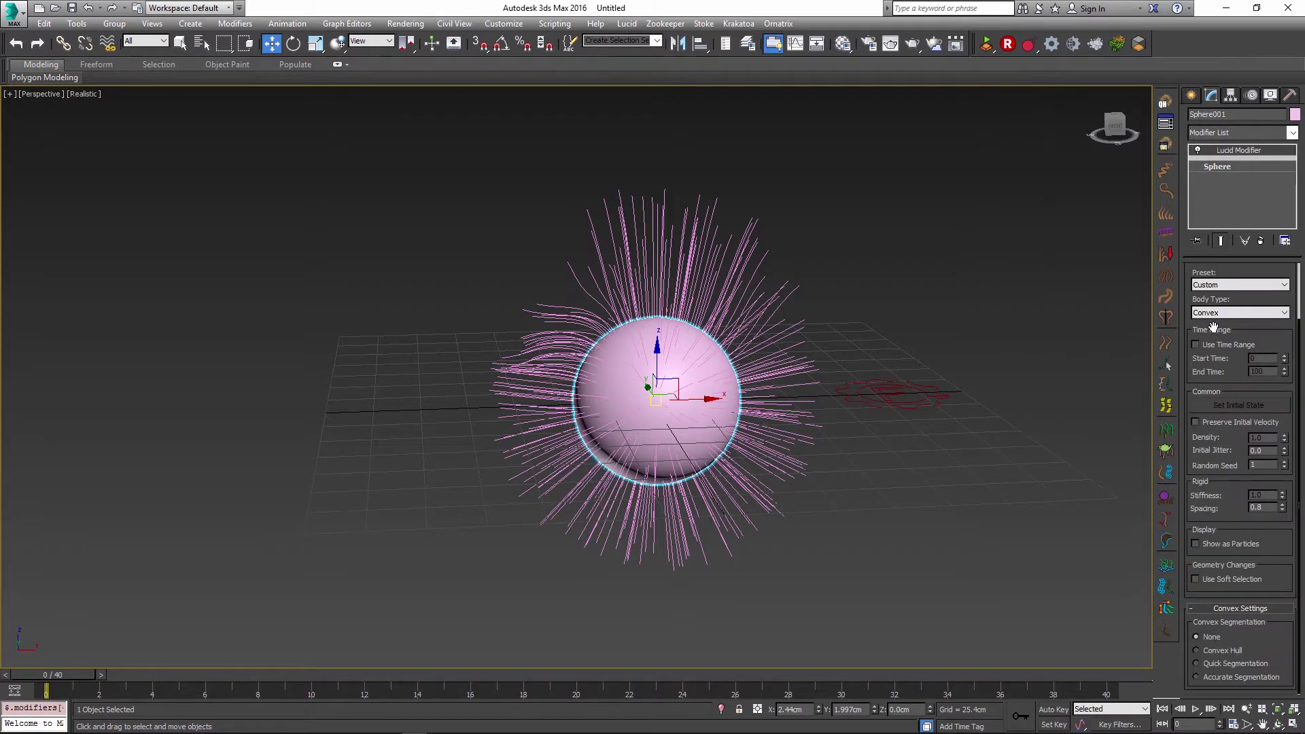
{"action": "left_click_drag", "start_coordinate": [1214, 328], "coordinate": [1219, 399]}
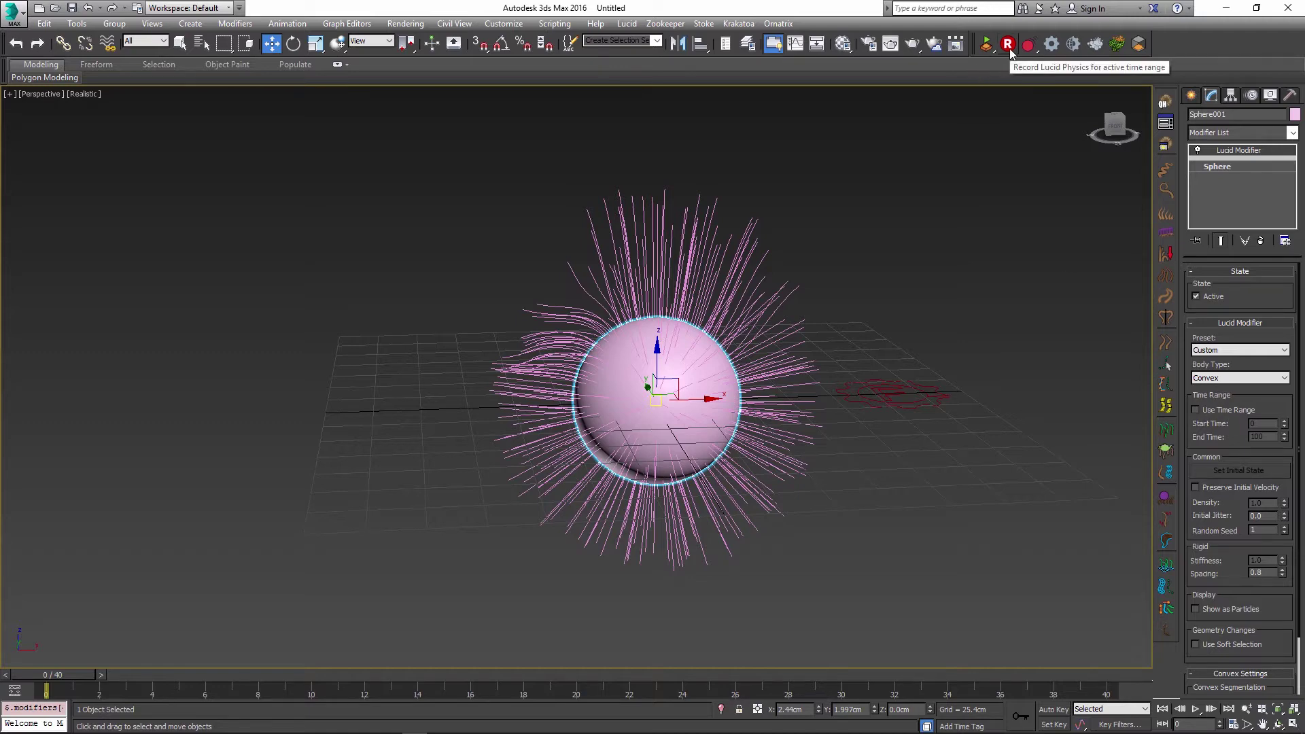
{"action": "left_click", "coordinate": [986, 44]}
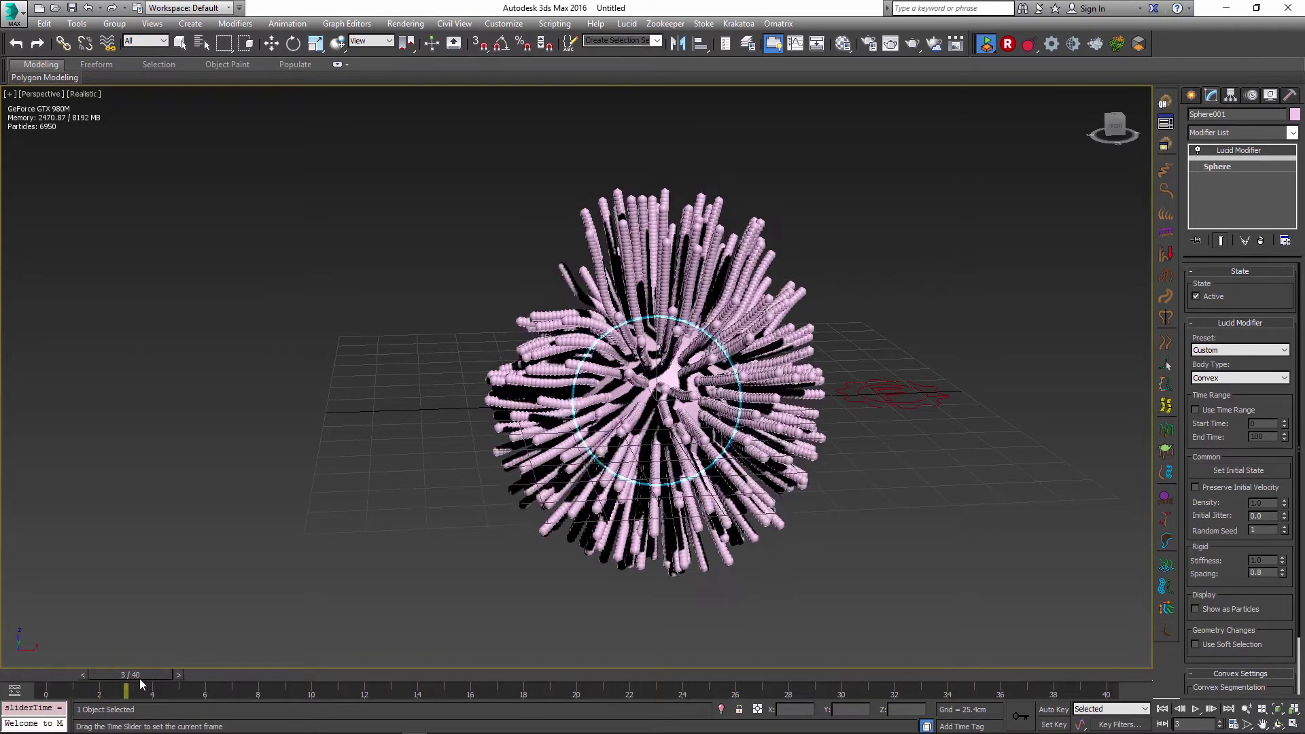
Turn off Show as Particles on the hair and re-run the simulation to watch it fall.
{"action": "key", "text": "w"}
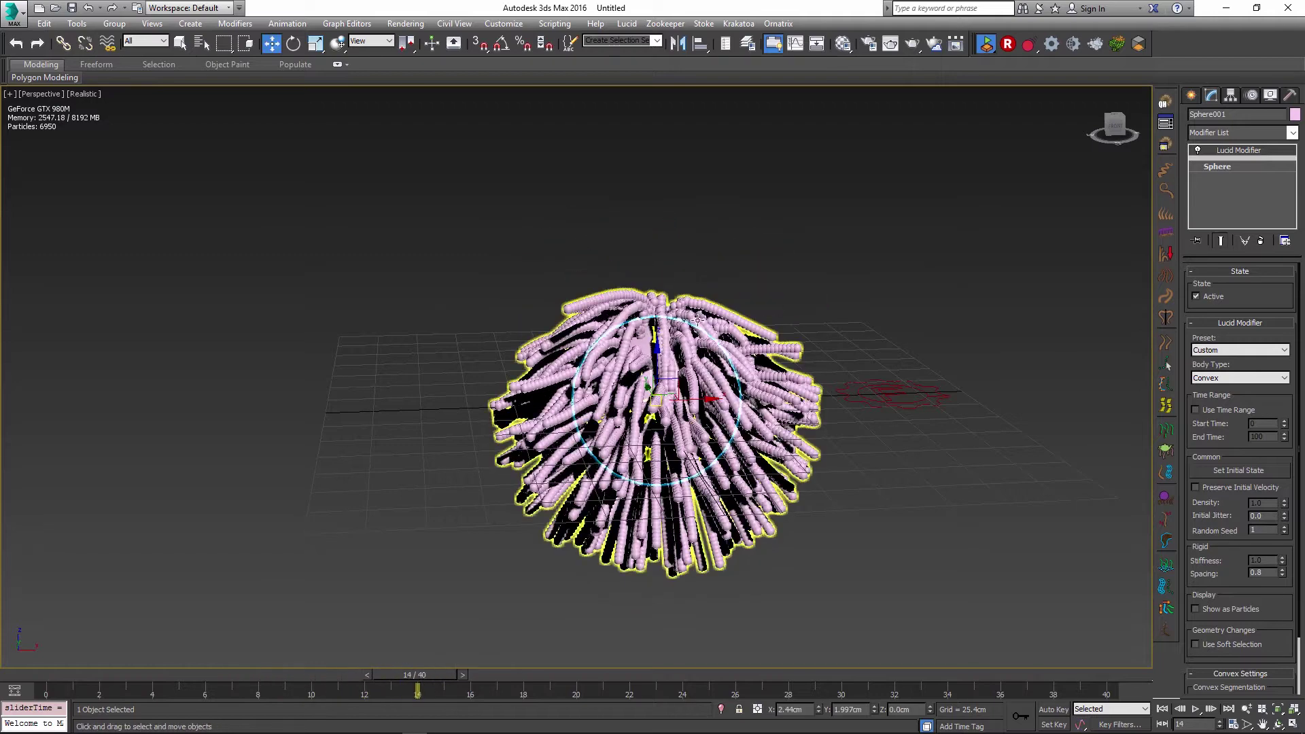
{"action": "left_click", "coordinate": [985, 45]}
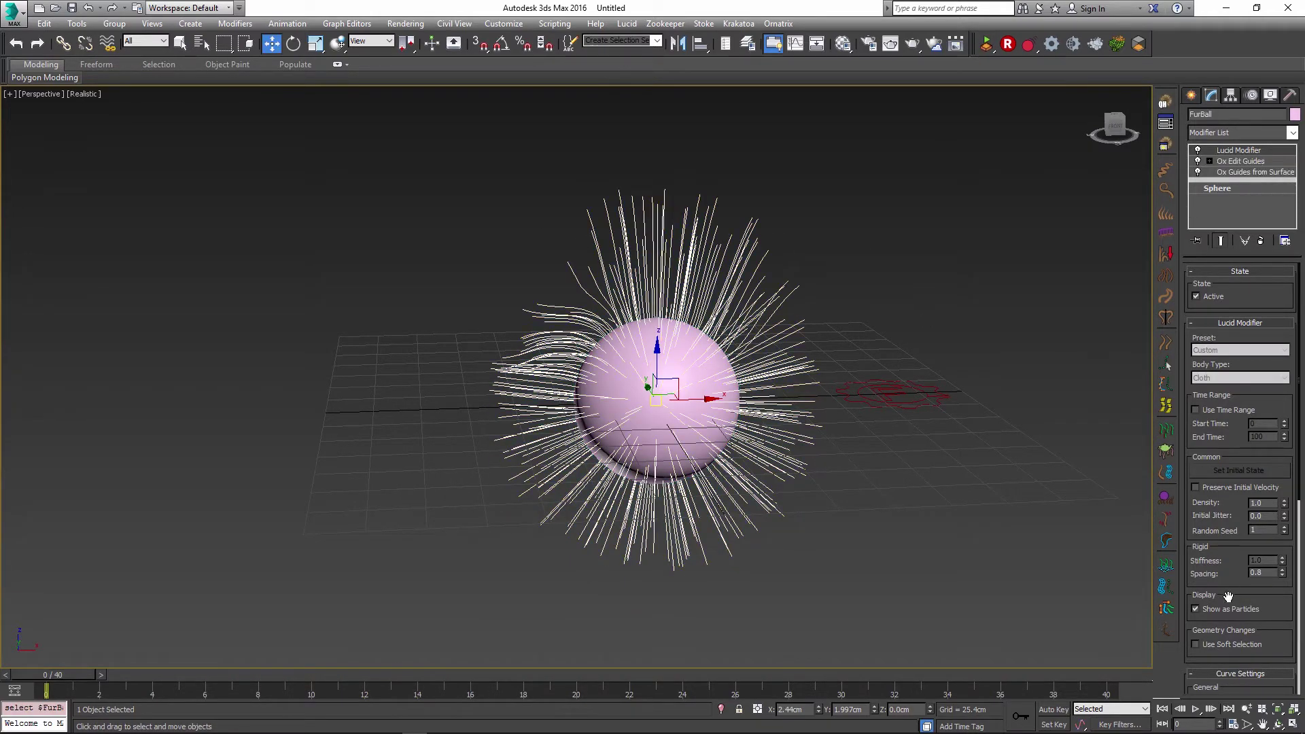
{"action": "left_click", "coordinate": [1231, 609]}
{"action": "left_click", "coordinate": [987, 45]}
{"action": "left_click_drag", "start_coordinate": [53, 673], "coordinate": [861, 708]}
With Auto Key on, keyframe the sphere moving left at frame 18.
{"action": "left_click", "coordinate": [667, 414]}
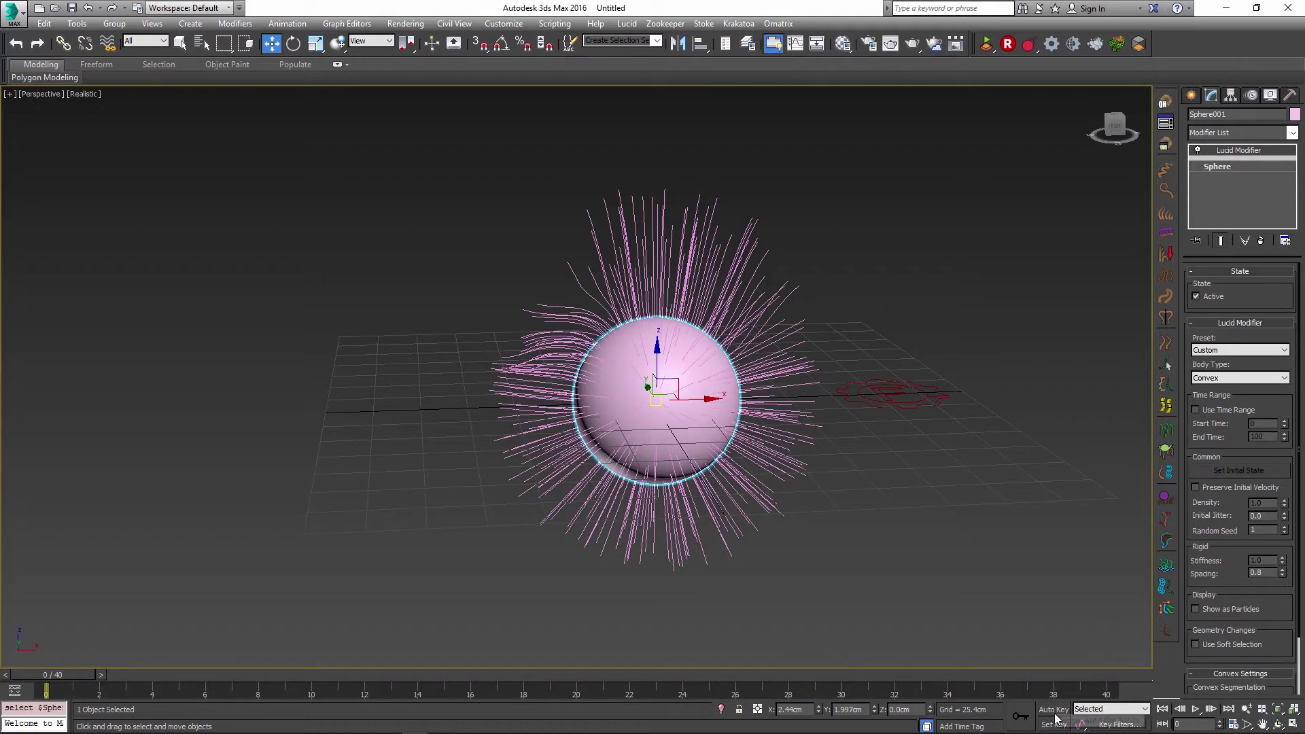
{"action": "left_click", "coordinate": [1054, 709]}
{"action": "left_click_drag", "start_coordinate": [93, 674], "coordinate": [534, 691]}
{"action": "key", "text": "w"}
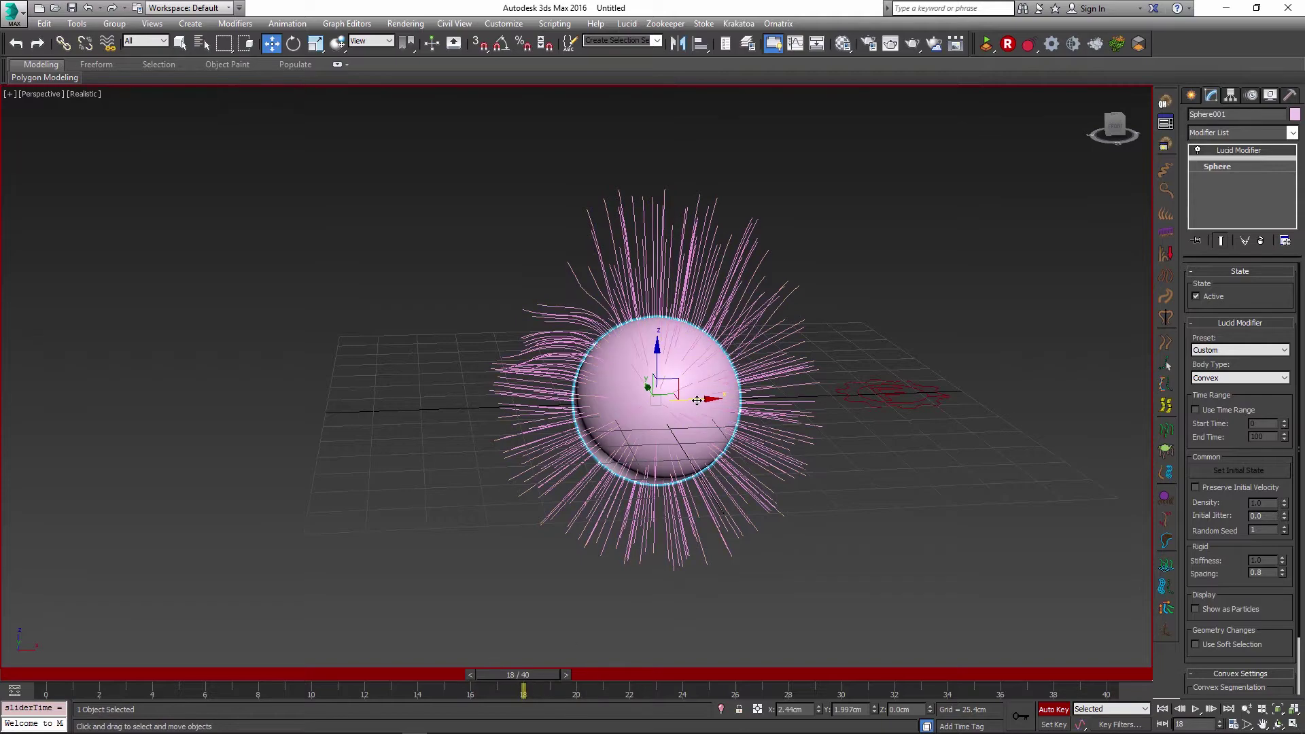
{"action": "left_click_drag", "start_coordinate": [709, 423], "coordinate": [459, 420]}
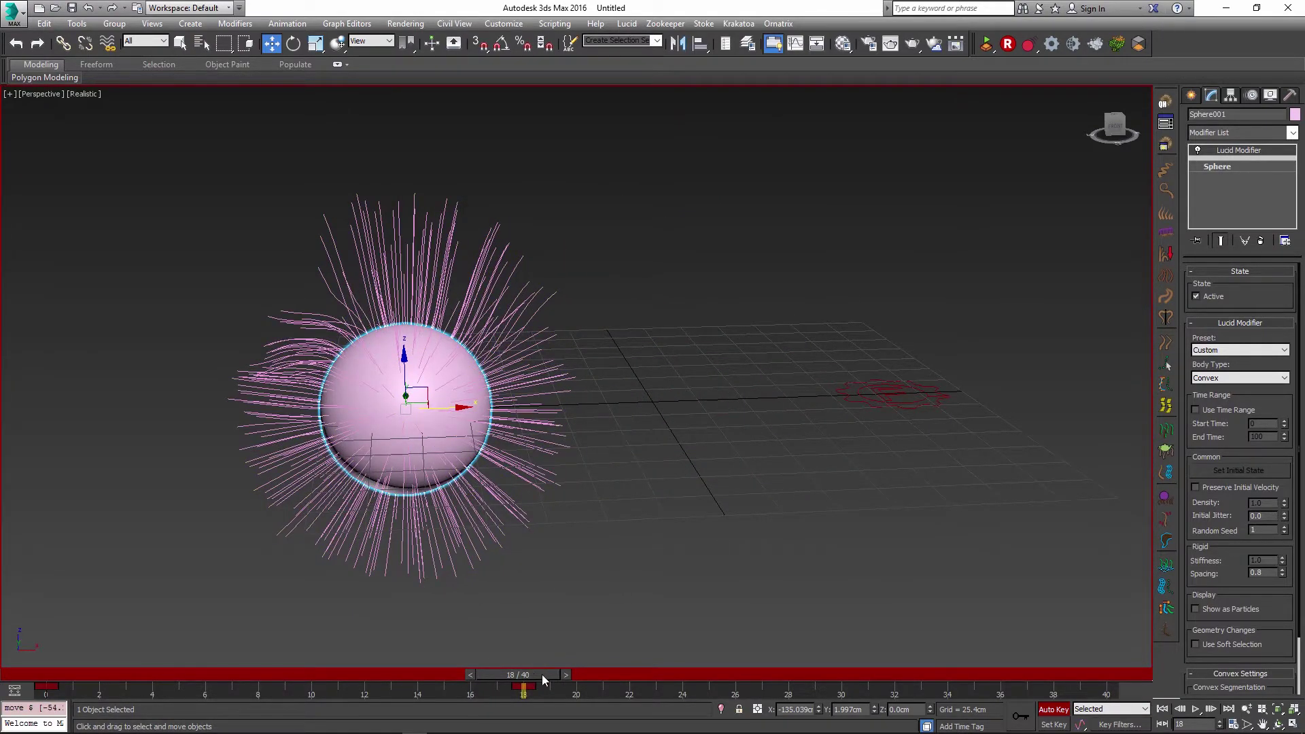
Turn Auto Key off, run the Lucid hair simulation and scrub the sphere's motion.
{"action": "left_click_drag", "start_coordinate": [541, 675], "coordinate": [51, 675]}
{"action": "left_click", "coordinate": [1055, 709]}
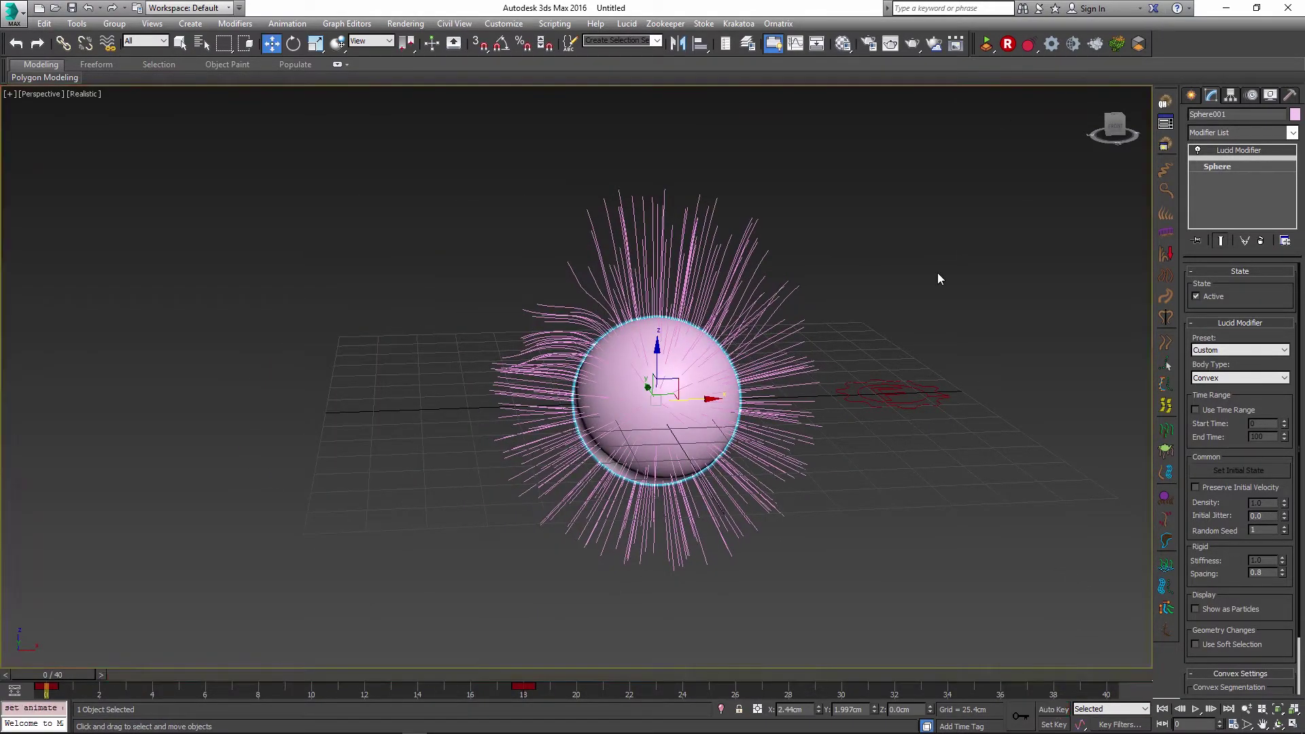
{"action": "left_click", "coordinate": [994, 46]}
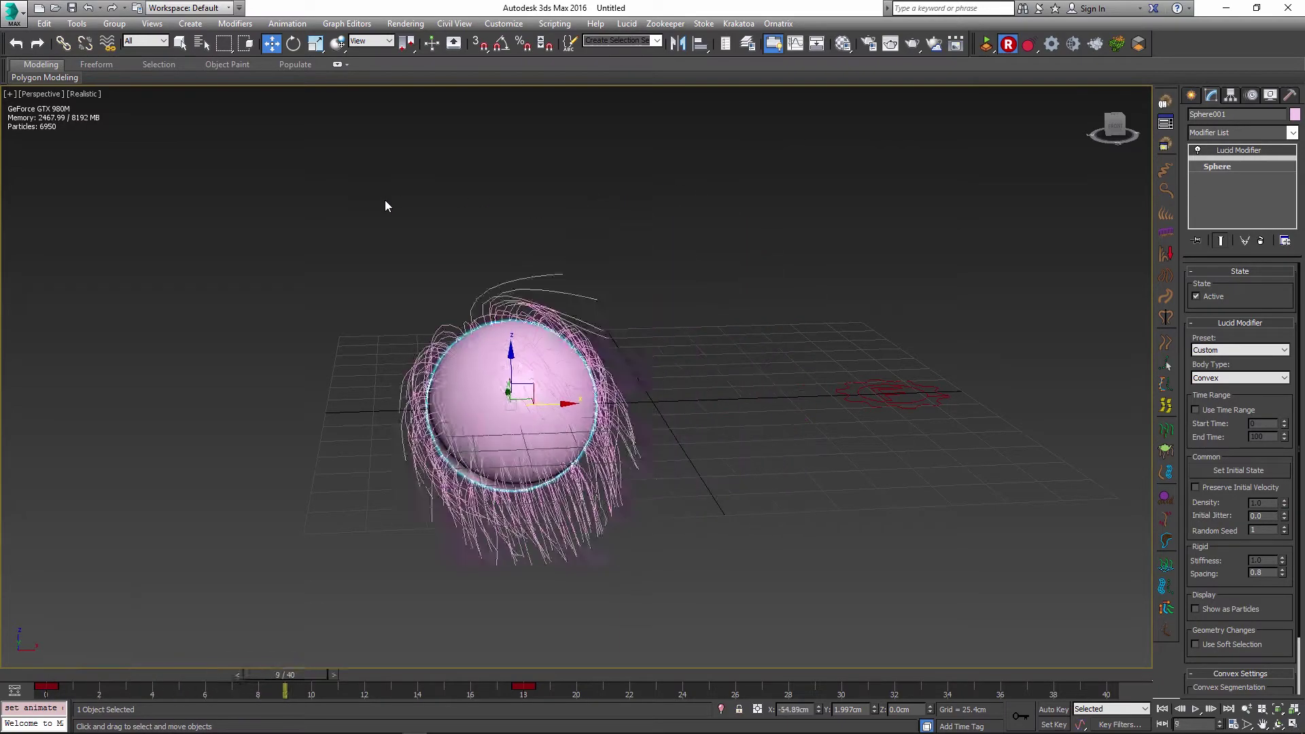
{"action": "left_click_drag", "start_coordinate": [70, 671], "coordinate": [14, 673]}
Set the FurBall's Rigid Stiffness to 0.04 and preview the looser hair across the timeline.
{"action": "key", "text": "w"}
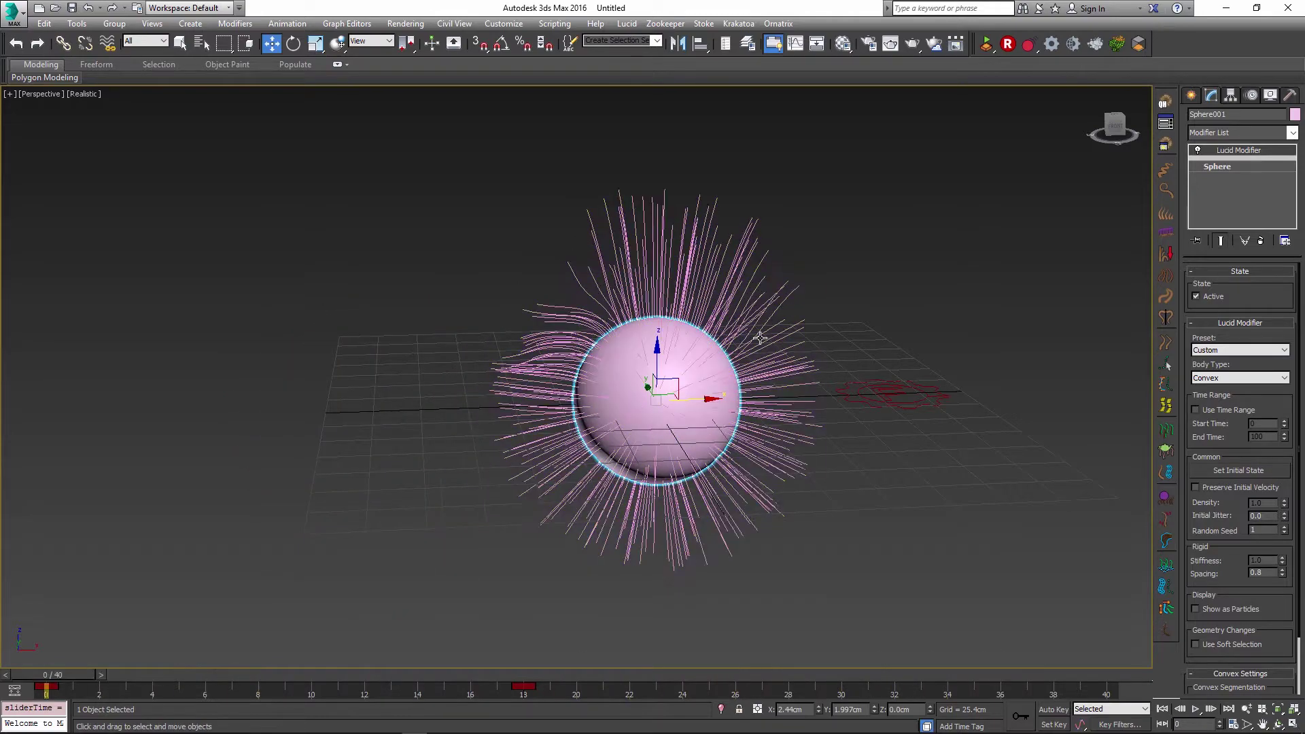
{"action": "left_click", "coordinate": [679, 266]}
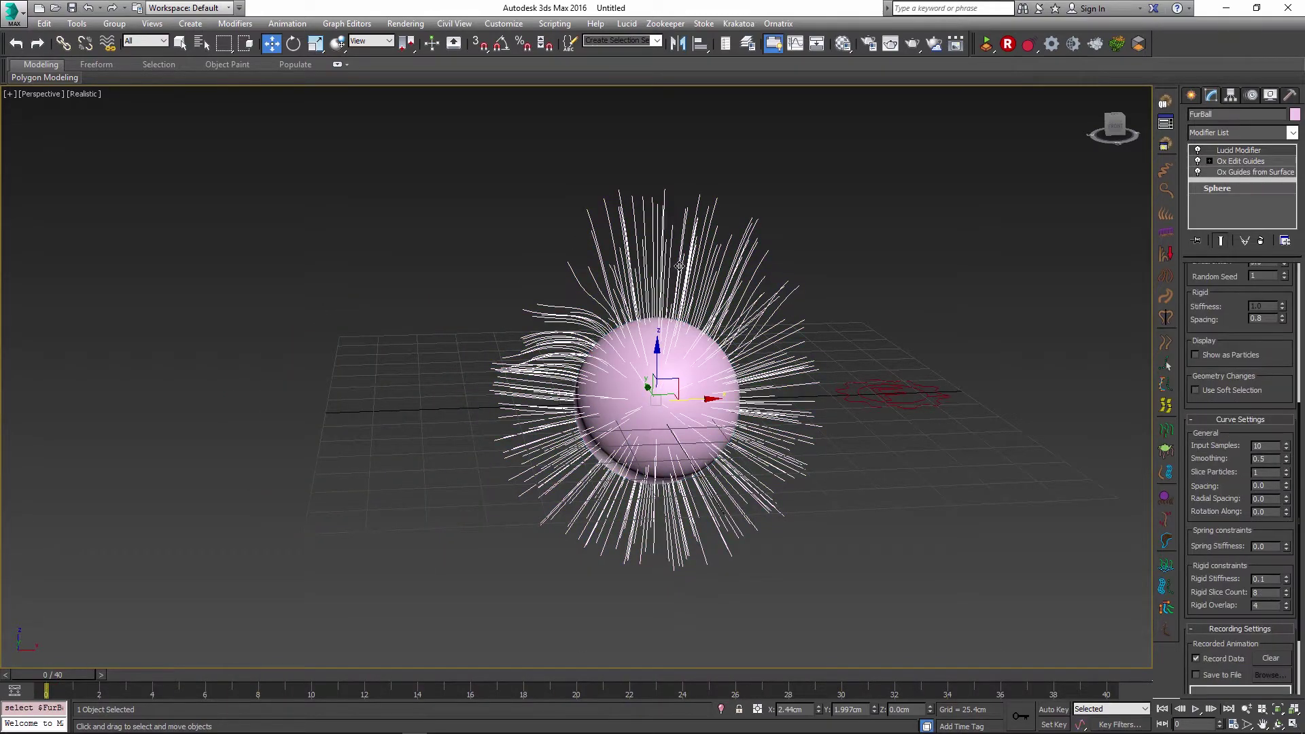
{"action": "left_click", "coordinate": [1272, 582]}
{"action": "type", "text": "4"}
{"action": "left_click_drag", "start_coordinate": [58, 680], "coordinate": [1054, 700]}
Return to frame 0 and open the FurBall's Modifier List.
{"action": "key", "text": "Home"}
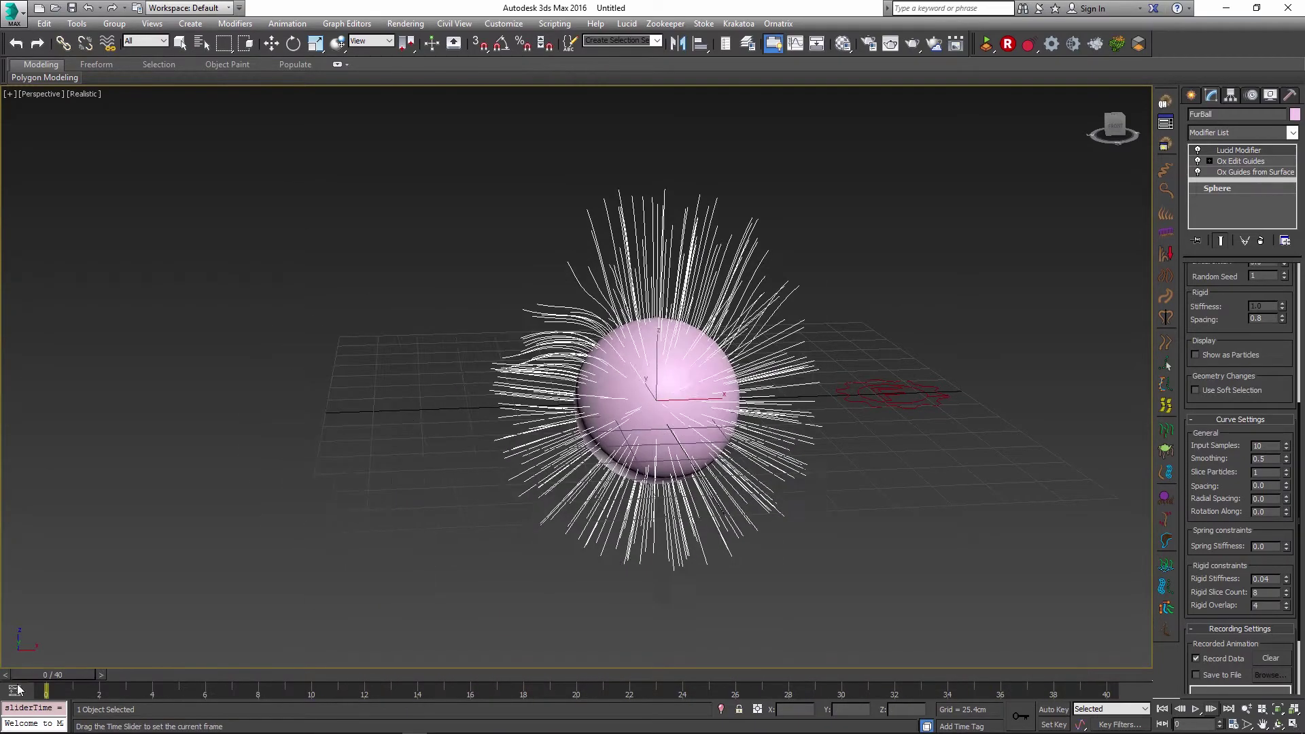
{"action": "key", "text": "w"}
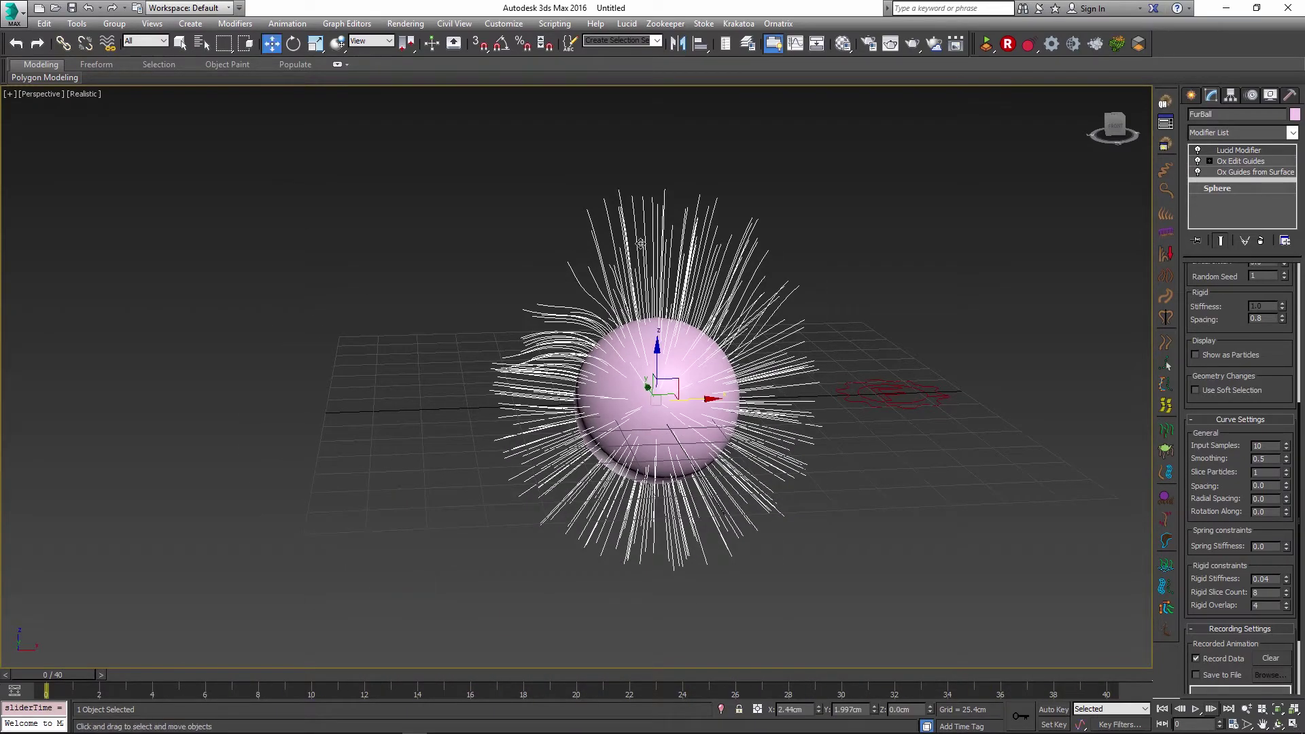
{"action": "left_click", "coordinate": [1242, 133]}
{"action": "left_click_drag", "start_coordinate": [1294, 234], "coordinate": [1294, 273]}
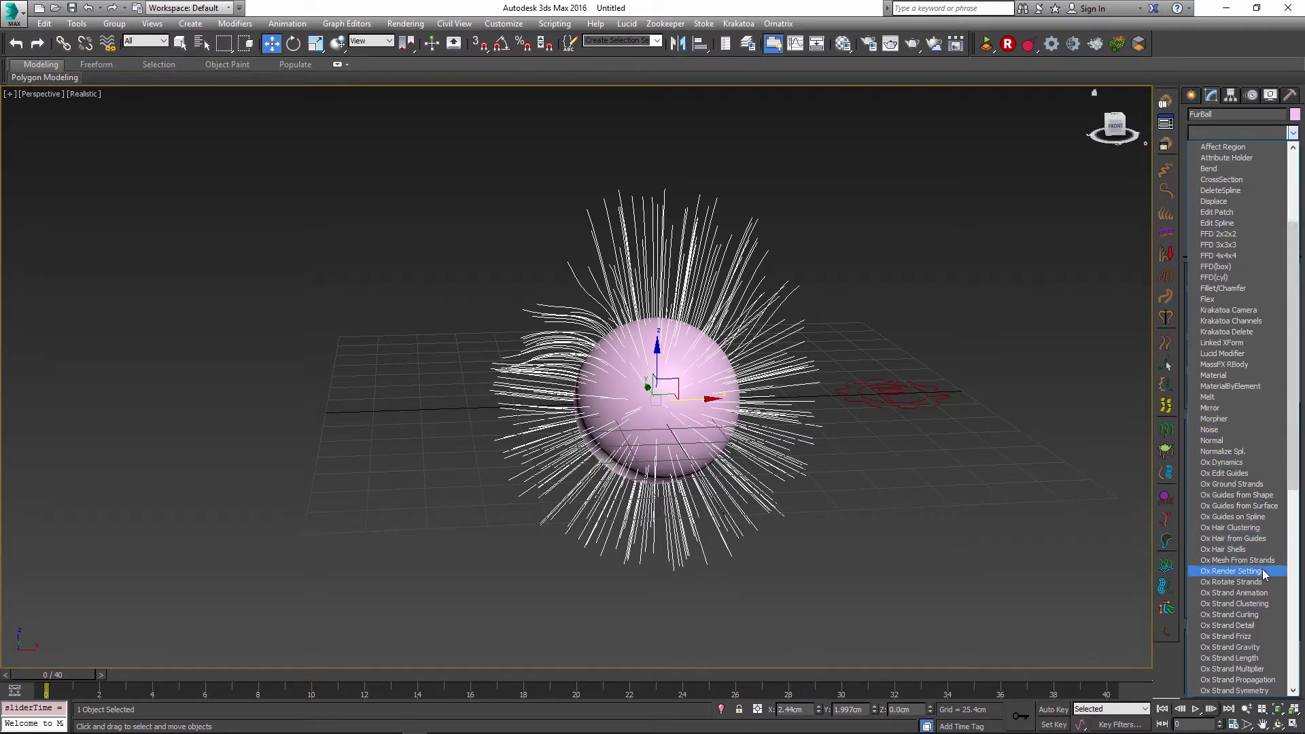
Add Ox Hair from Guides and Ox Render Settings to the FurBall, increasing the global radius.
{"action": "left_click", "coordinate": [1262, 539]}
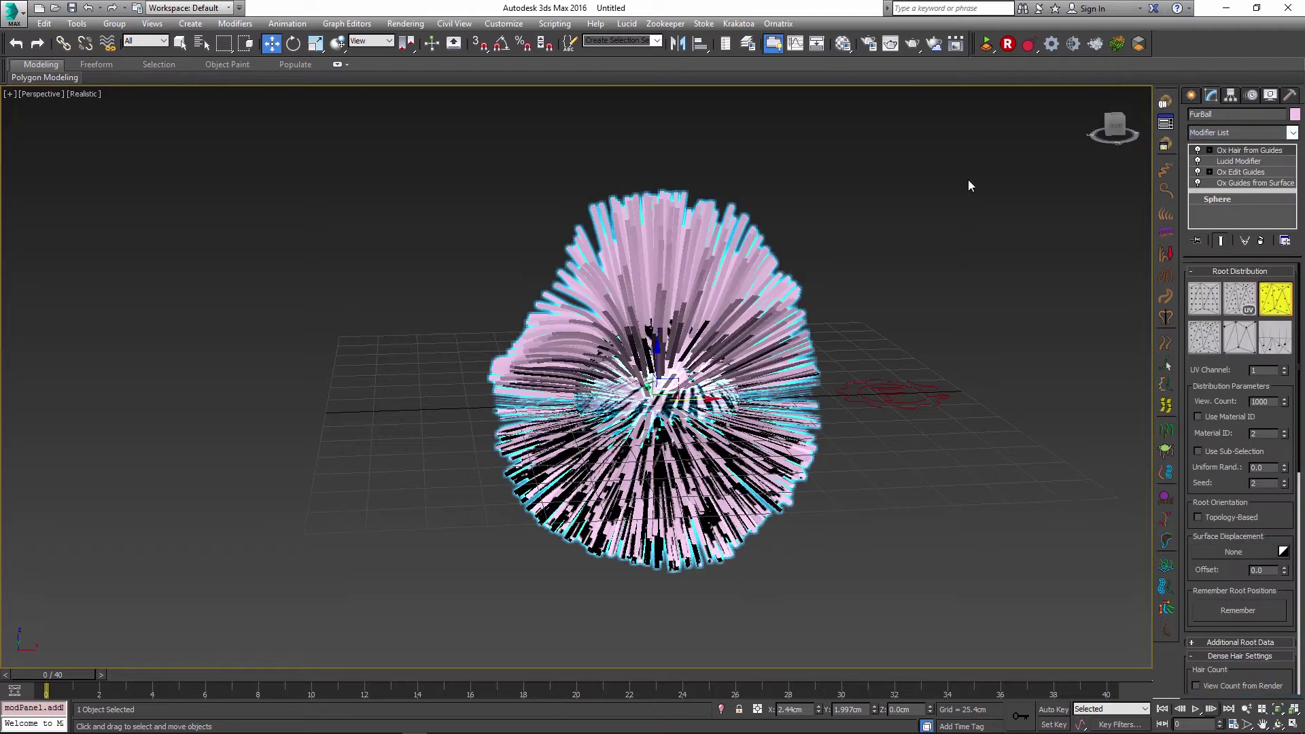
{"action": "left_click", "coordinate": [1263, 124]}
{"action": "scroll", "coordinate": [1244, 306], "scroll_direction": "down", "scroll_amount": 10}
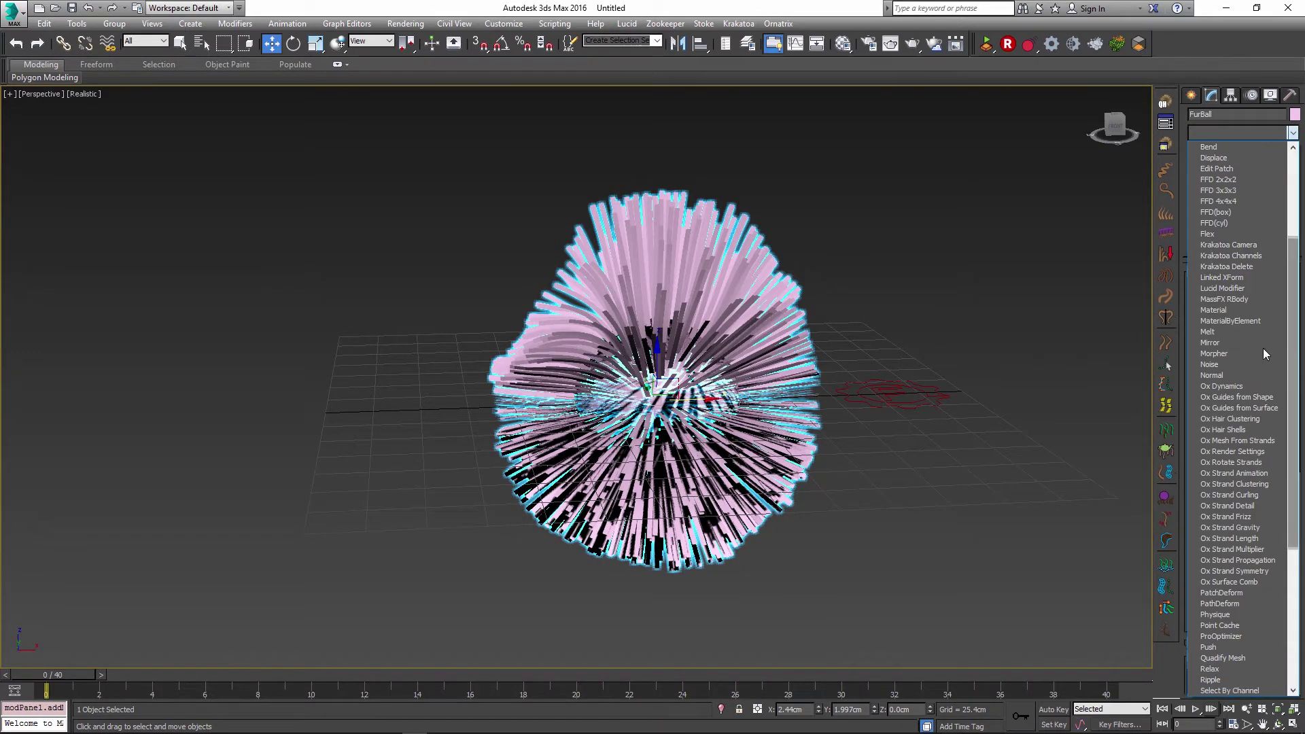
{"action": "left_click", "coordinate": [1256, 452]}
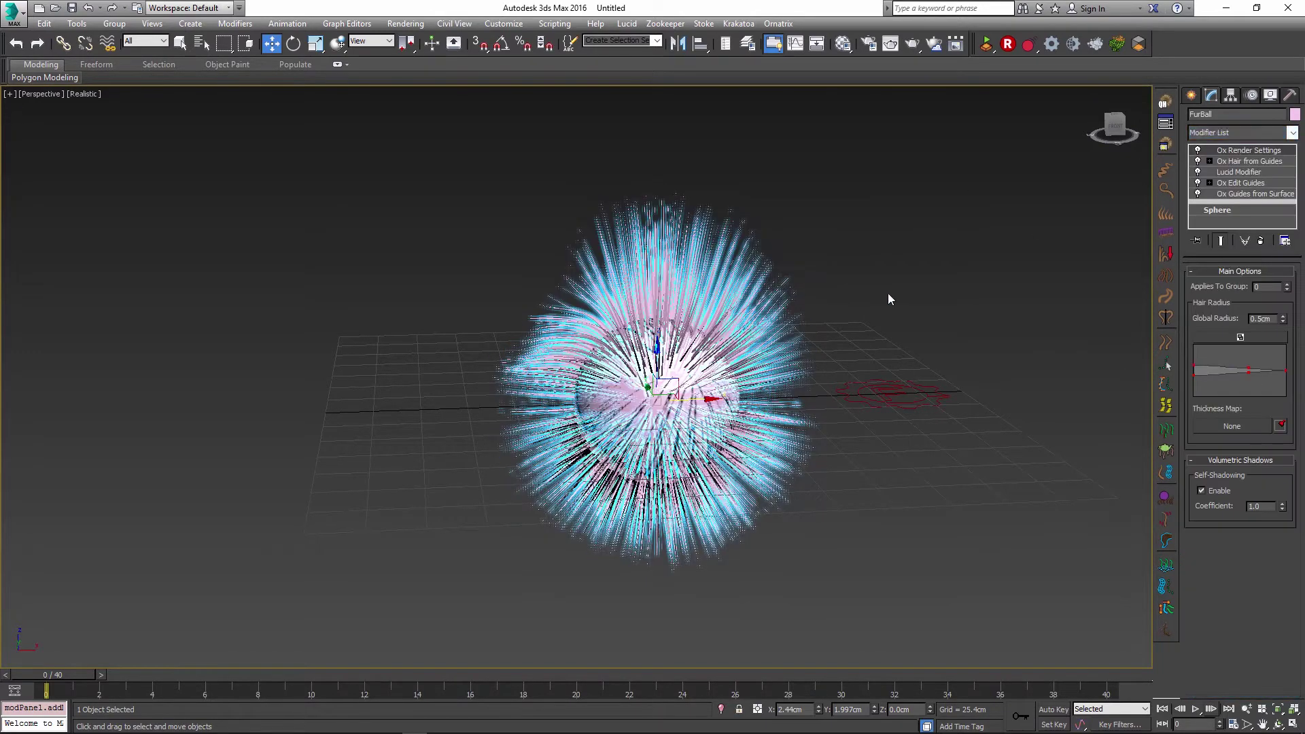
{"action": "left_click", "coordinate": [1282, 316]}
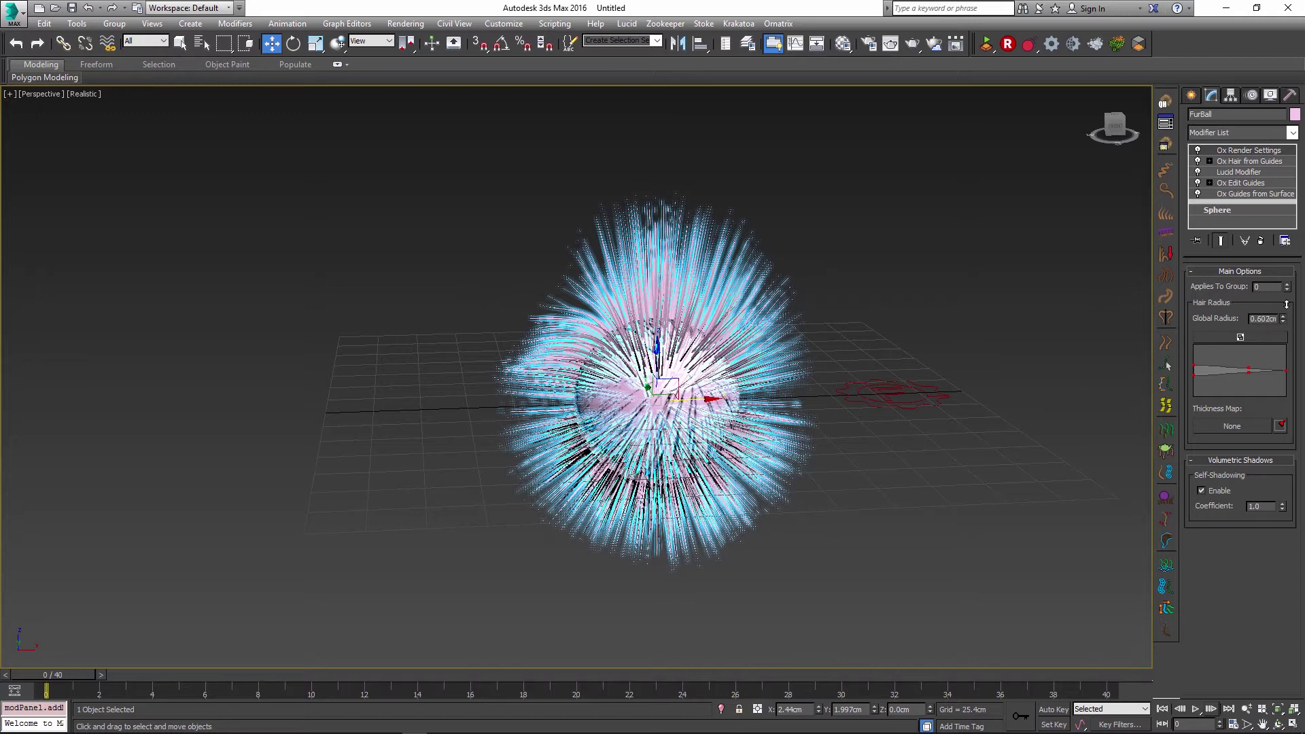
Set Ox Hair from Guides View Count to 2000 and play the animation.
{"action": "left_click", "coordinate": [1250, 161]}
{"action": "double_click", "coordinate": [1259, 401]}
{"action": "key", "text": "Return"}
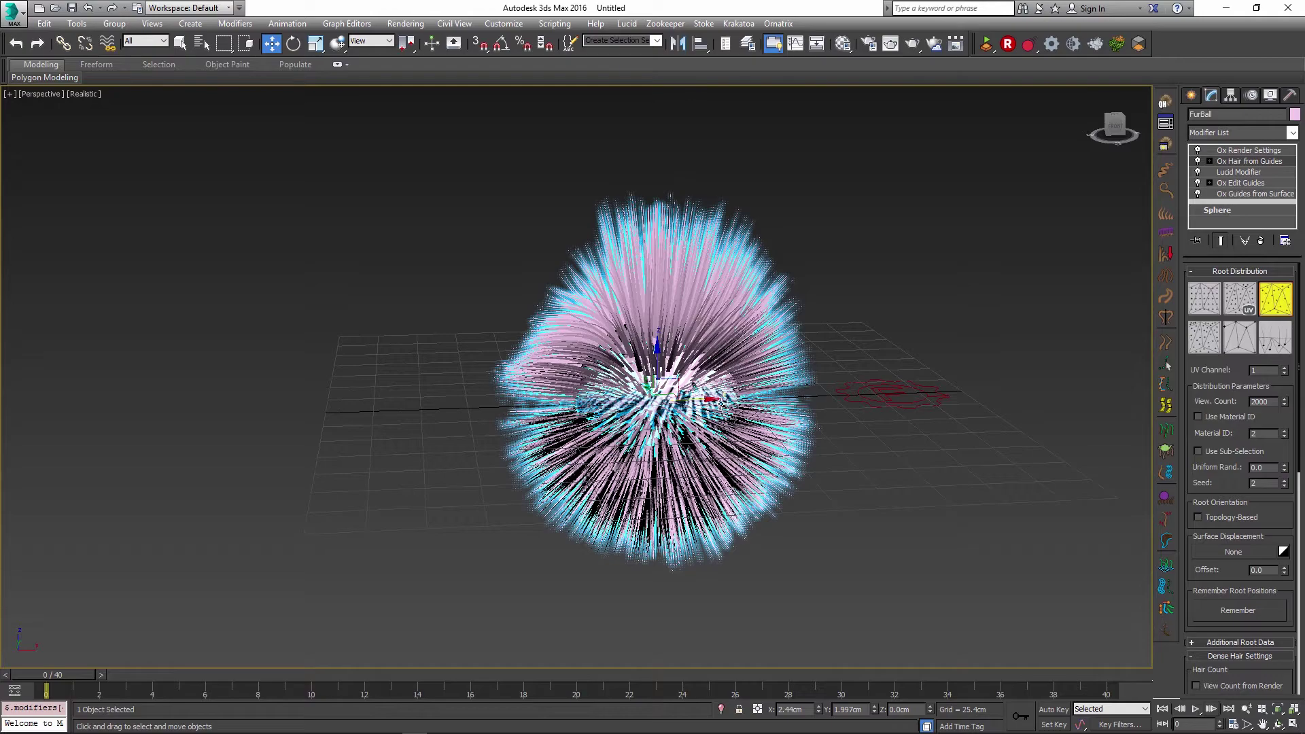
{"action": "middle_click_drag", "start_coordinate": [204, 639], "coordinate": [87, 667], "text": "alt"}
{"action": "mouse_move", "coordinate": [54, 681]}
{"action": "left_mouse_down"}
{"action": "mouse_move", "coordinate": [367, 683]}
{"action": "mouse_move", "coordinate": [48, 681]}
{"action": "left_mouse_up"}
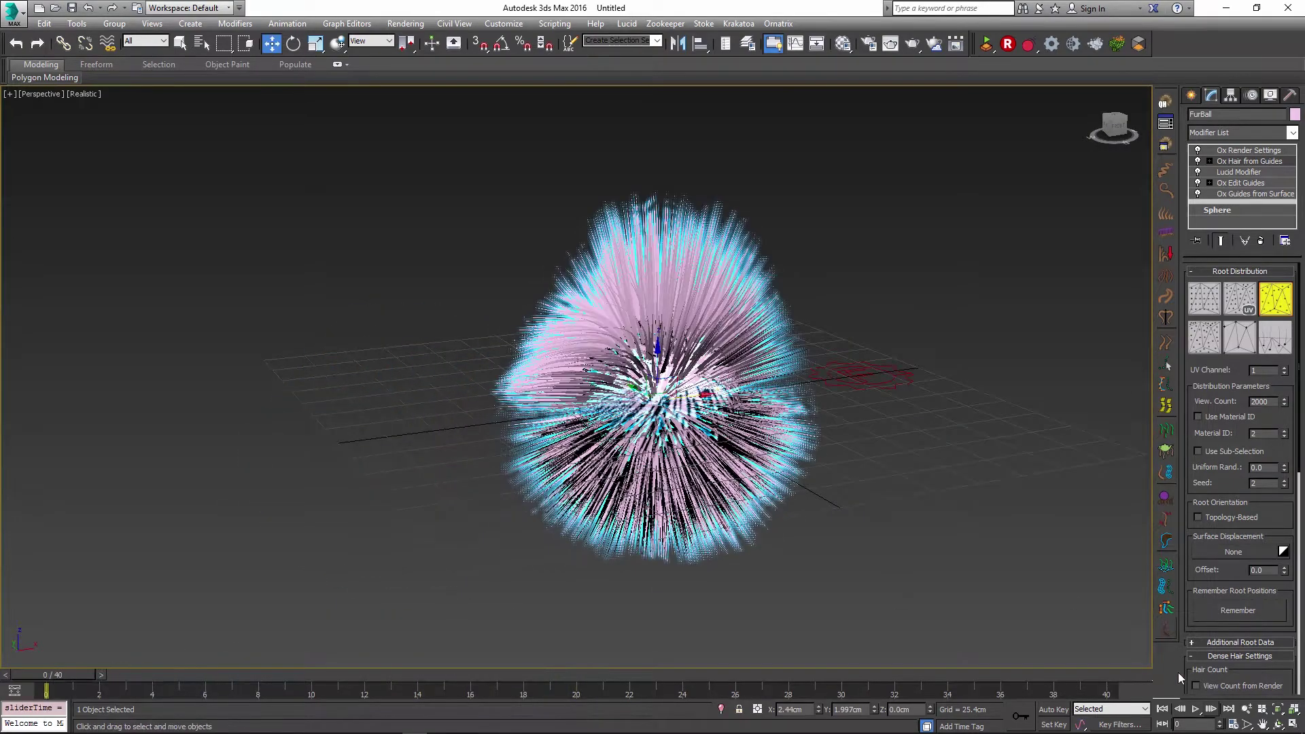
{"action": "left_click", "coordinate": [1195, 709]}
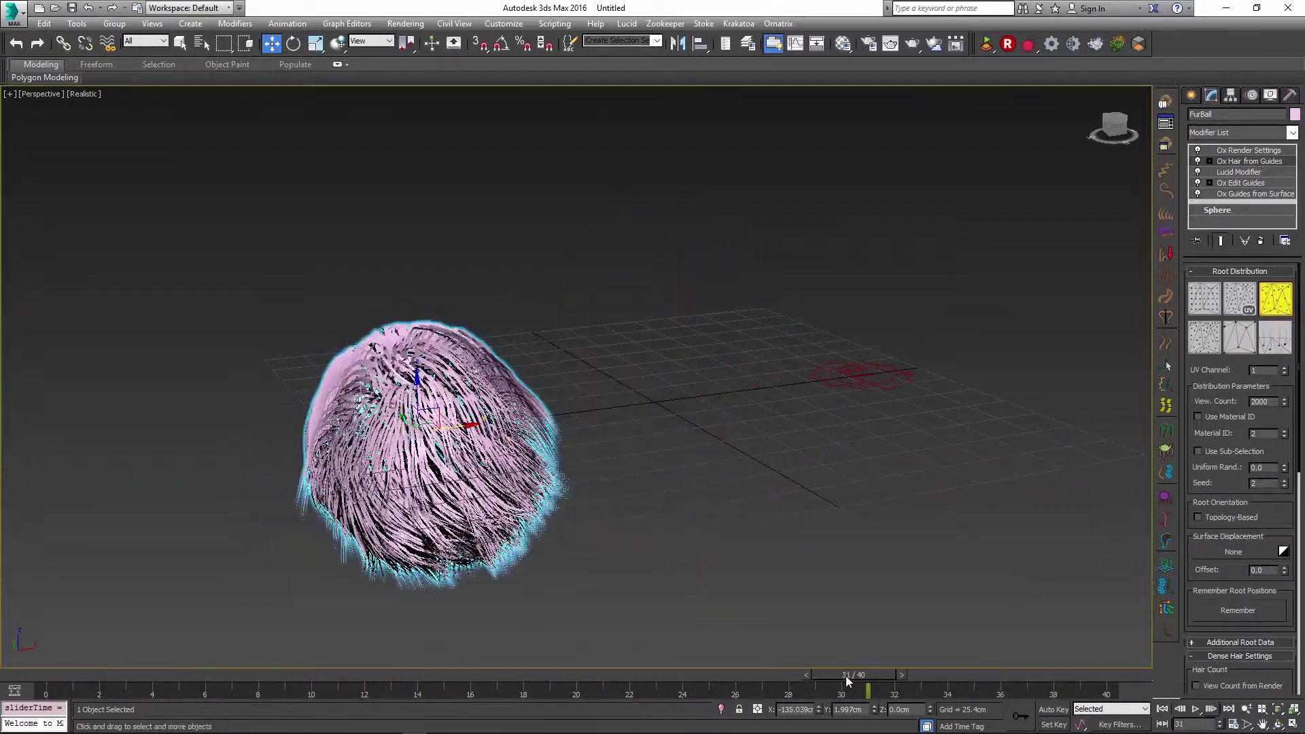
Add Ox Strand Clustering to the FurBall and play the clumped fur animation.
{"action": "left_click", "coordinate": [845, 676]}
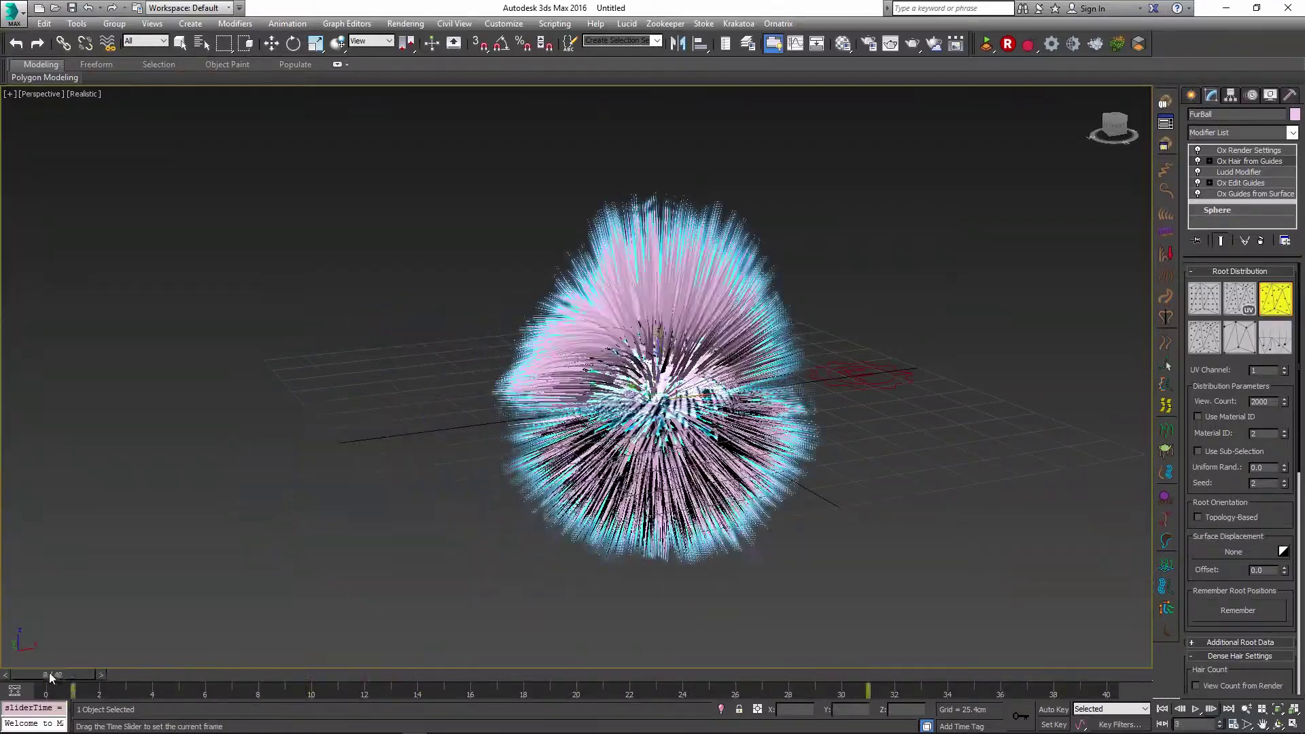
{"action": "left_click", "coordinate": [1270, 134]}
{"action": "scroll", "coordinate": [1277, 309], "scroll_direction": "down", "scroll_amount": 5}
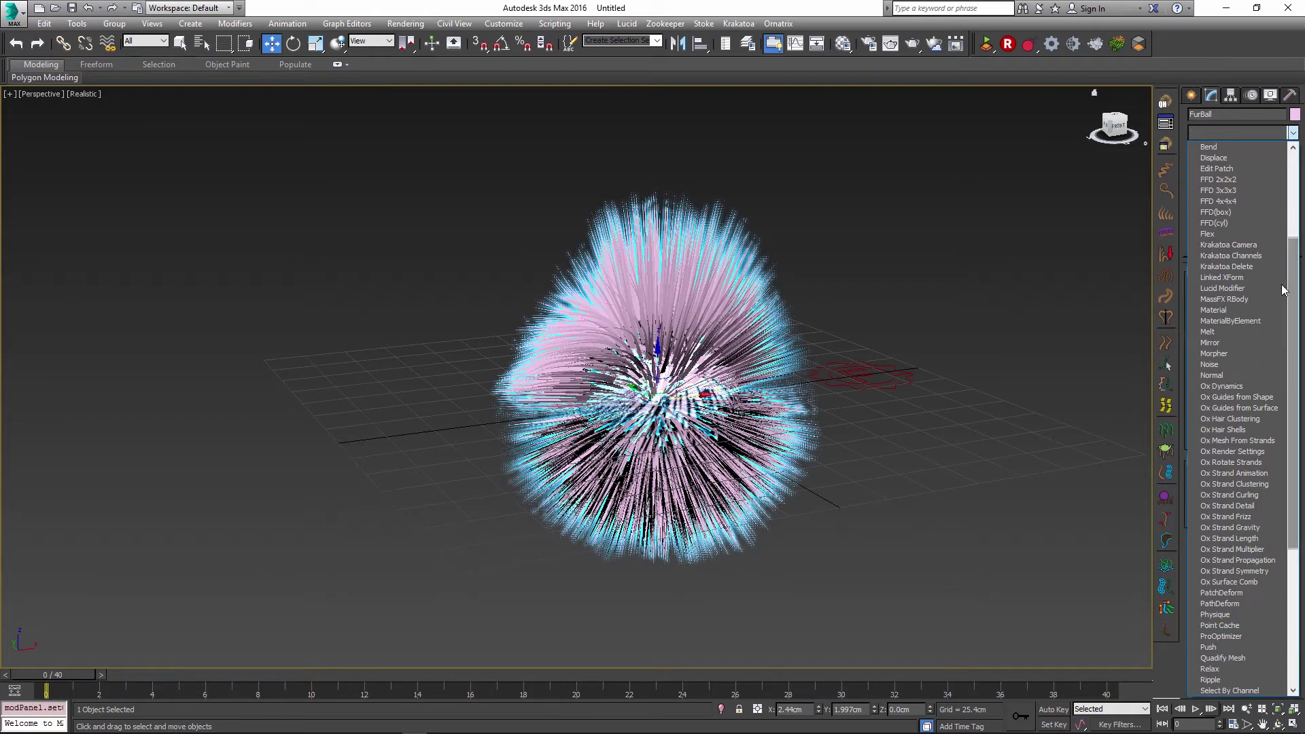
{"action": "left_click", "coordinate": [1251, 483]}
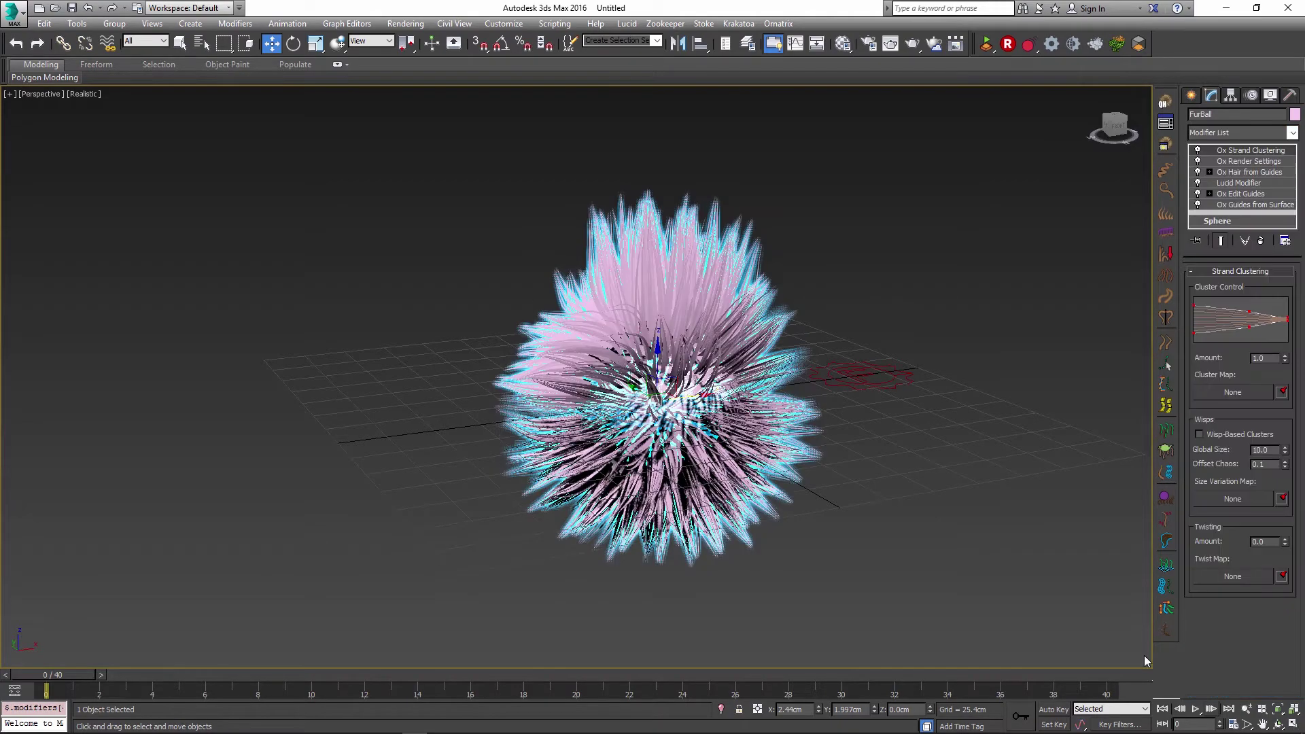
{"action": "left_click", "coordinate": [1196, 709]}
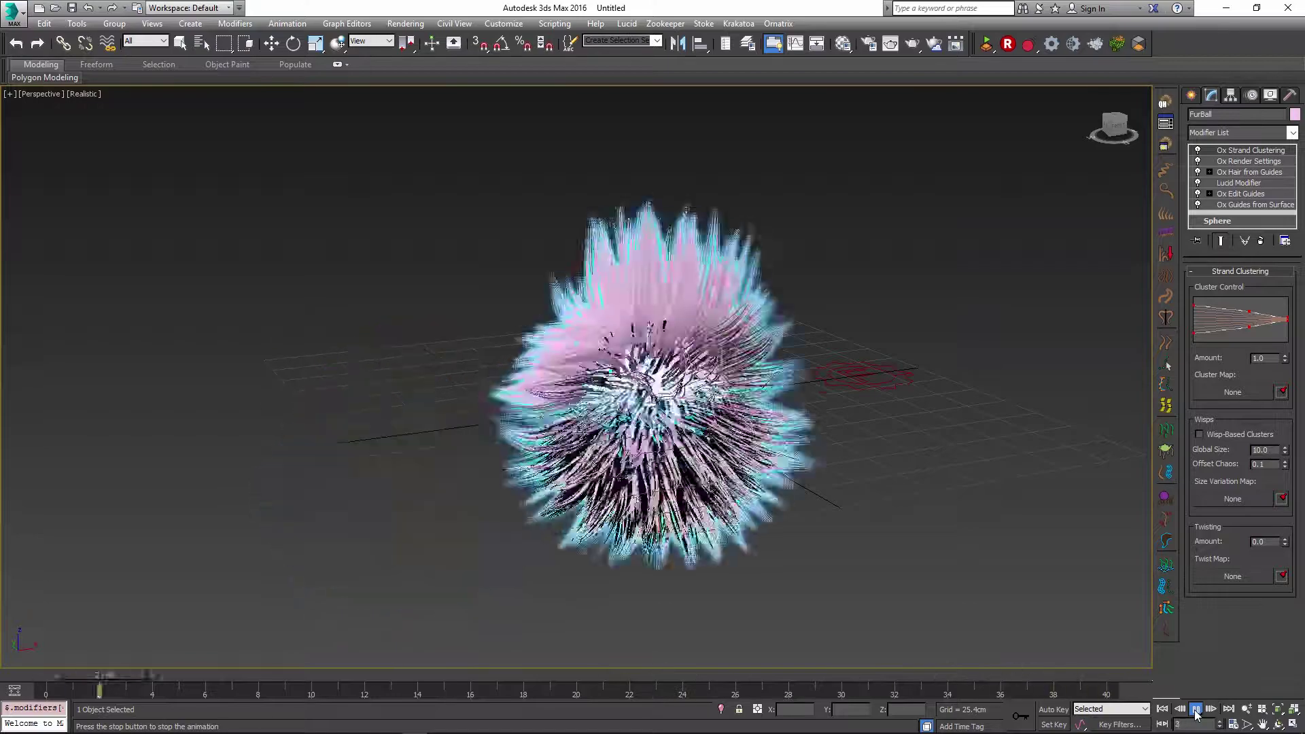
Add Ox Strand Length to the FurBall's modifier stack.
{"action": "left_click", "coordinate": [1293, 133]}
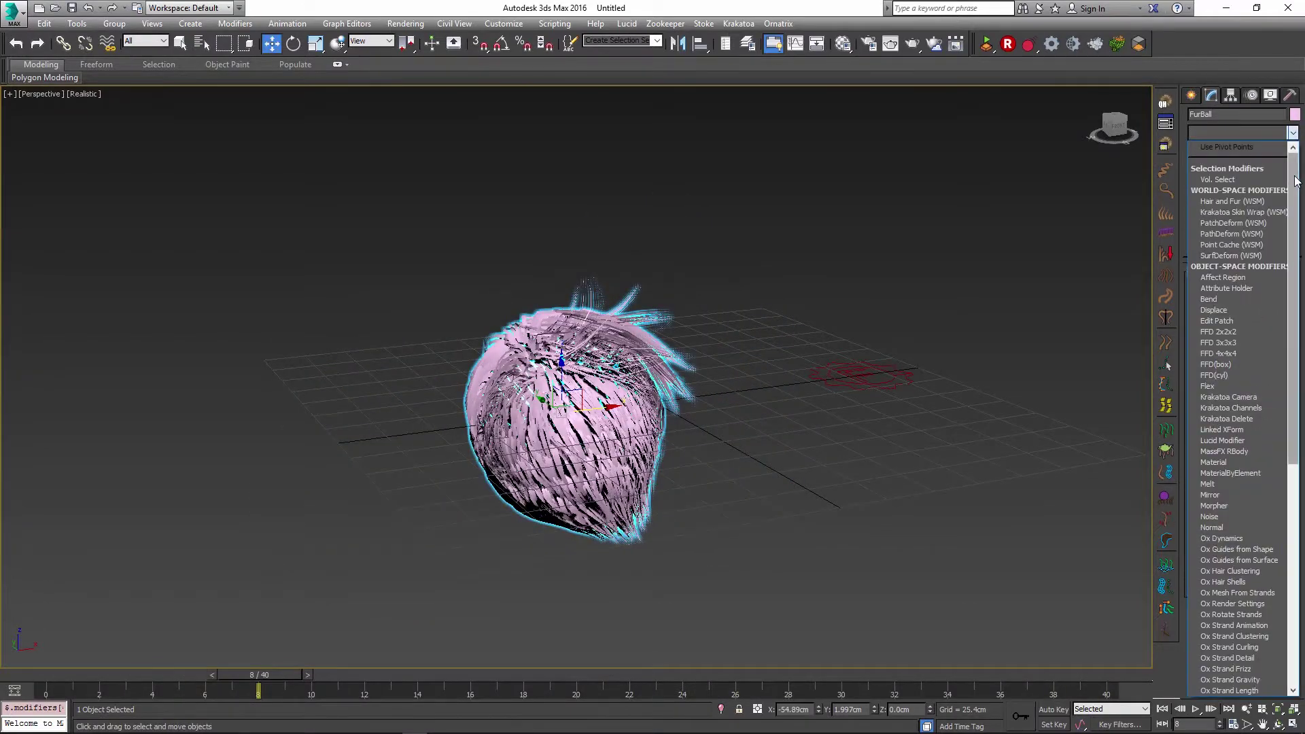
{"action": "scroll", "coordinate": [1296, 181], "scroll_direction": "down", "scroll_amount": 6}
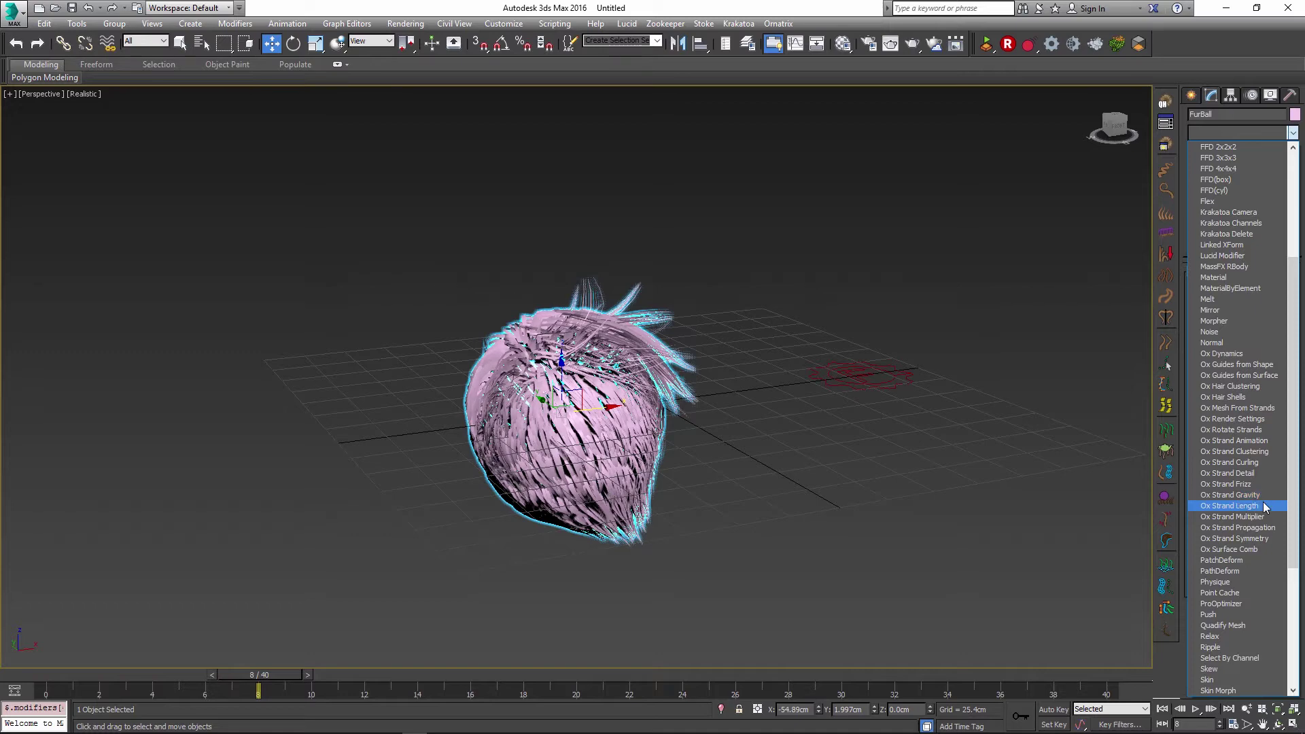
{"action": "left_click", "coordinate": [1230, 507]}
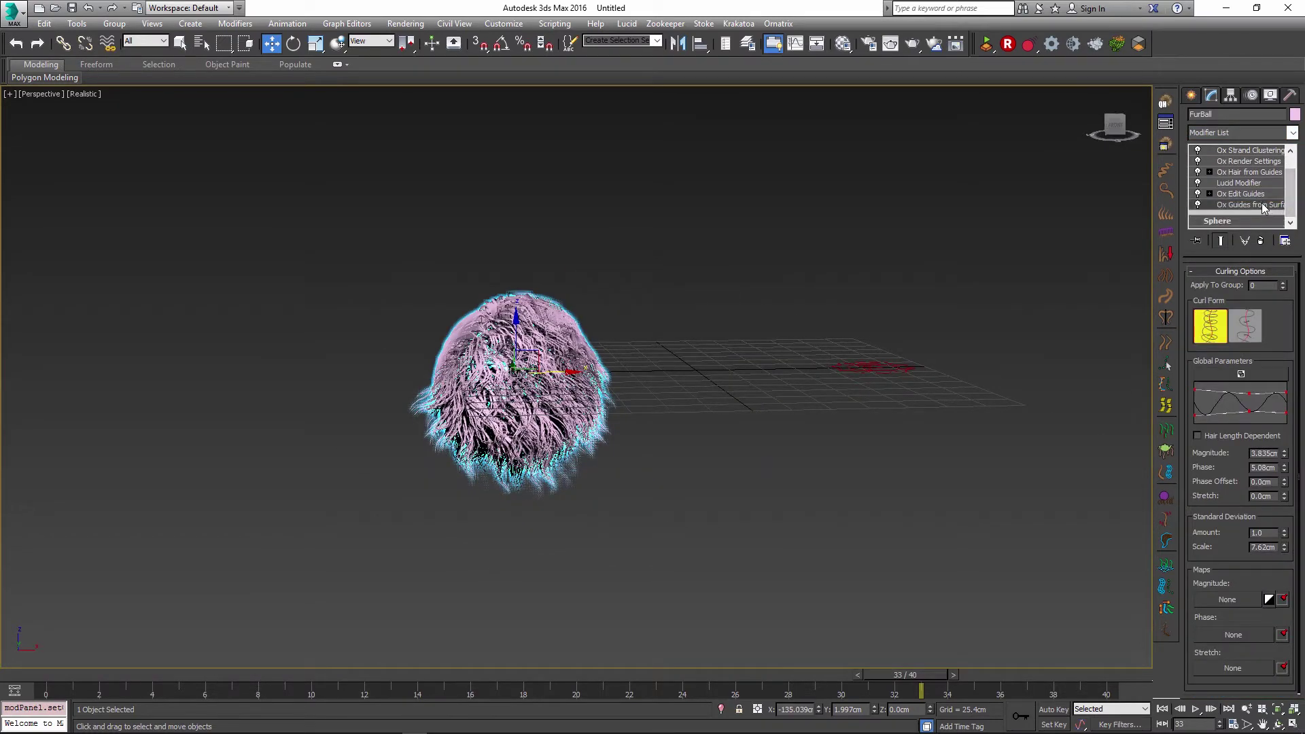
Select Ox Guides from Surface, dismiss the warning, and disable the Lucid Modifier.
{"action": "left_click", "coordinate": [1263, 205]}
{"action": "left_click", "coordinate": [717, 410]}
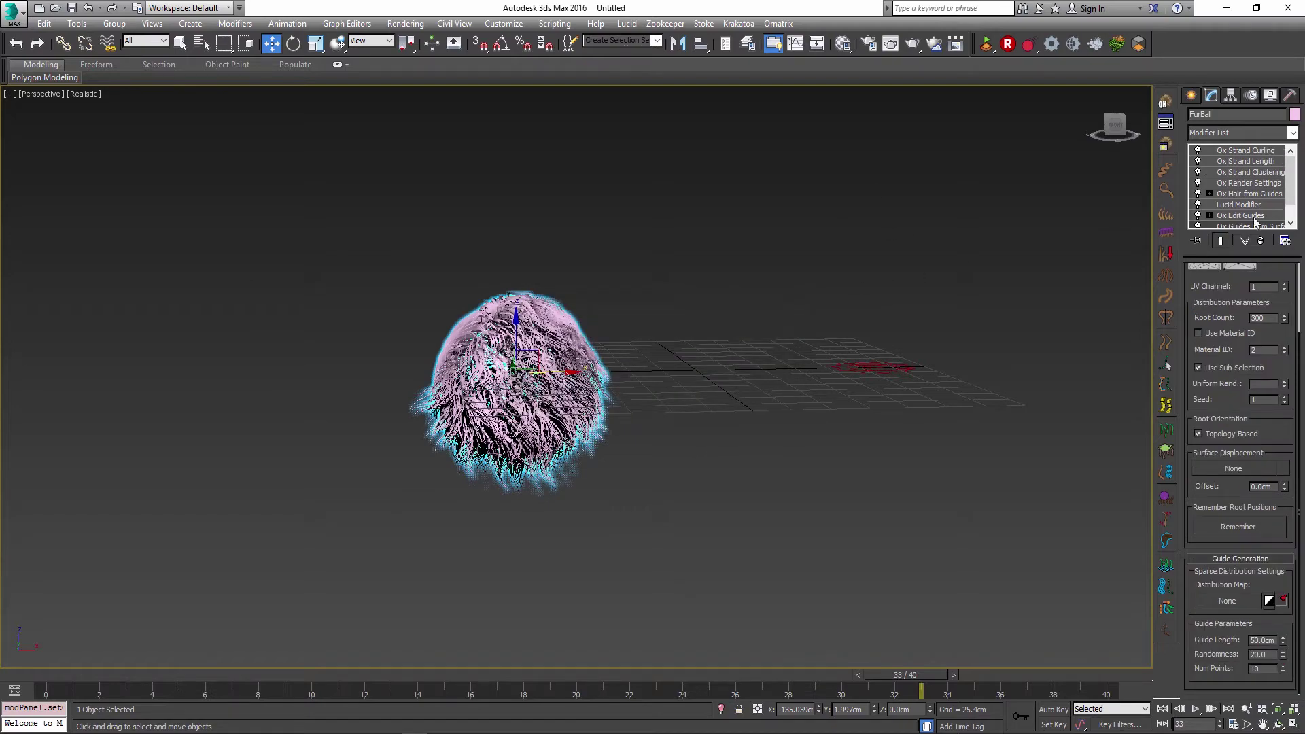
{"action": "left_click", "coordinate": [1199, 204]}
Lengthen the guides to about 97 cm and set Num Points to 30.
{"action": "left_click_drag", "start_coordinate": [1283, 640], "coordinate": [1296, 577]}
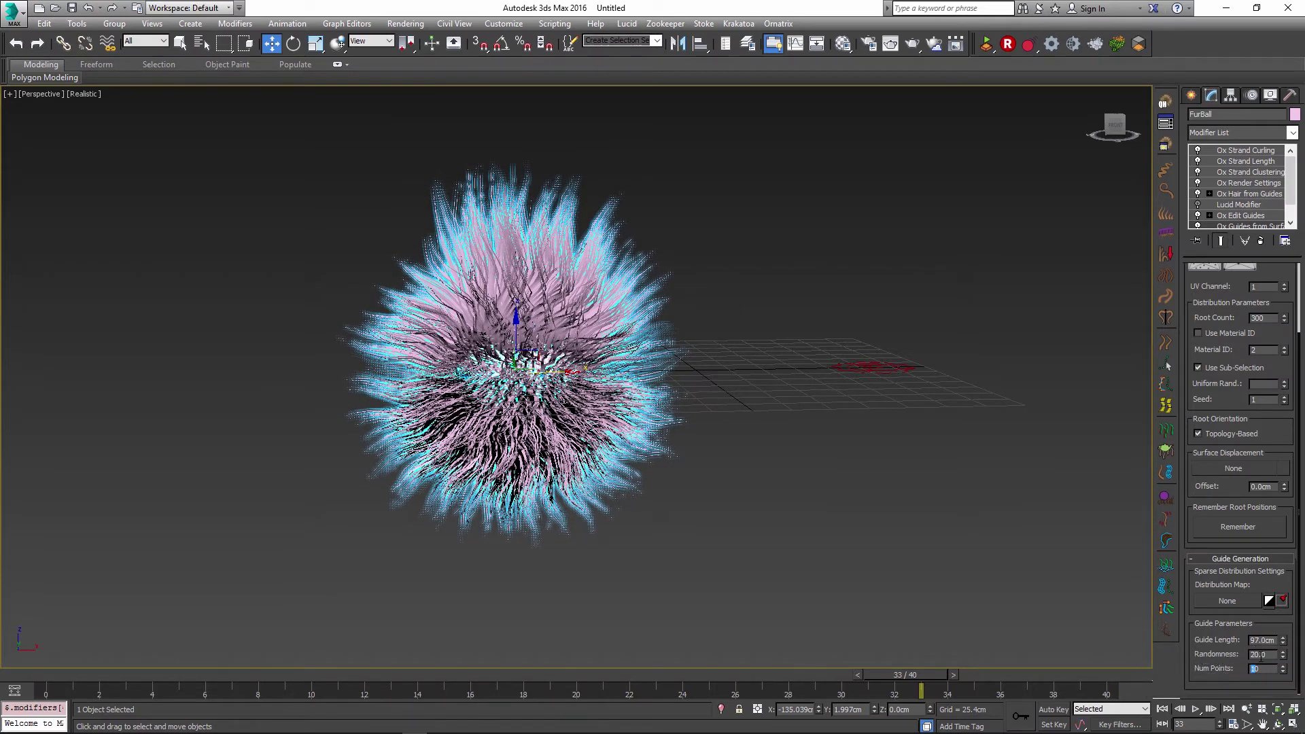
{"action": "type", "text": "30"}
{"action": "key", "text": "Return"}
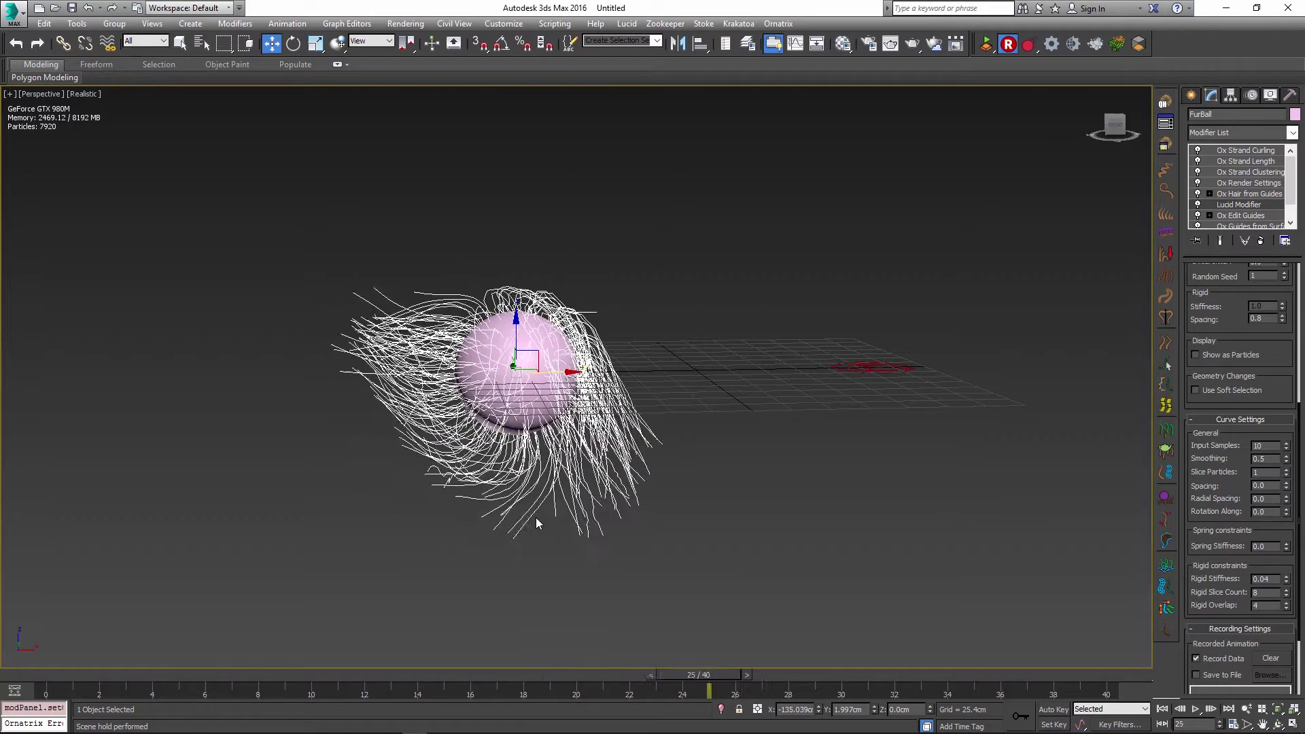
Turn Show End Result on and scrub the timeline to review the lengthened fur's motion.
{"action": "left_click", "coordinate": [1222, 241]}
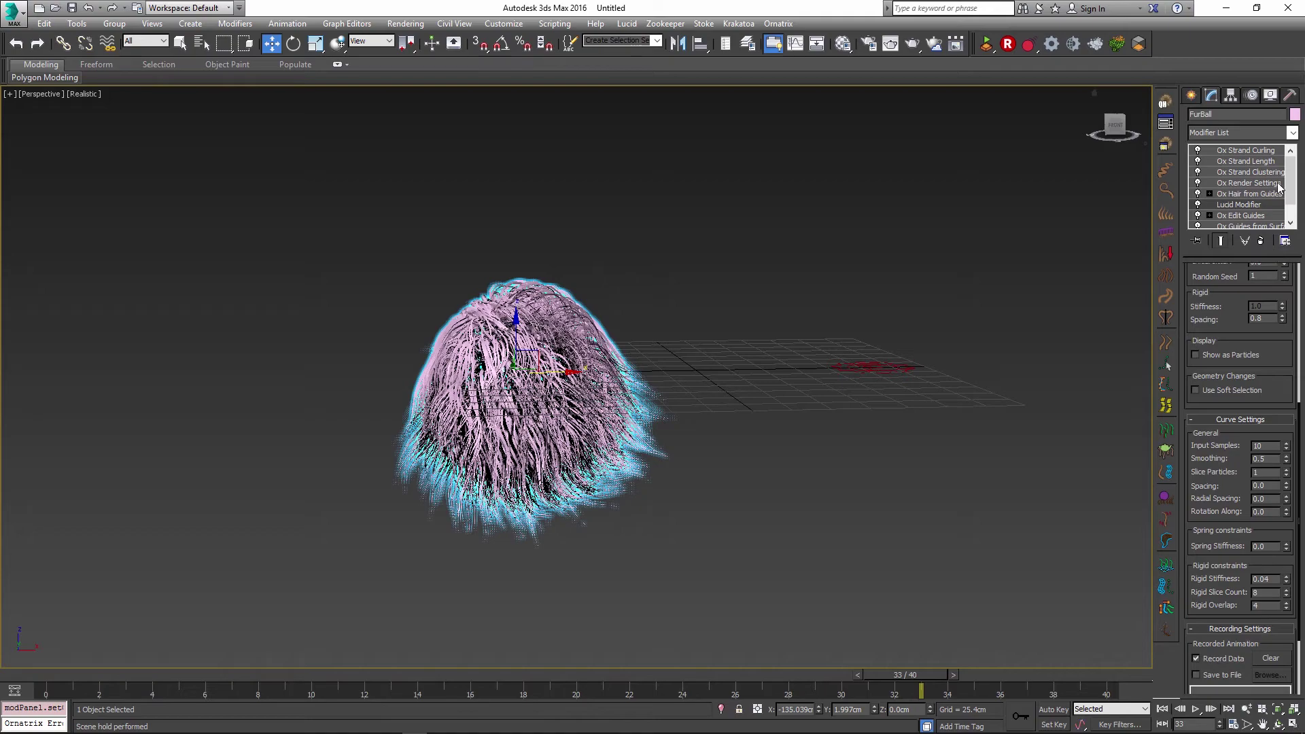
{"action": "left_click_drag", "start_coordinate": [935, 674], "coordinate": [367, 674]}
{"action": "left_click_drag", "start_coordinate": [442, 699], "coordinate": [76, 696]}
{"action": "key", "text": "w"}
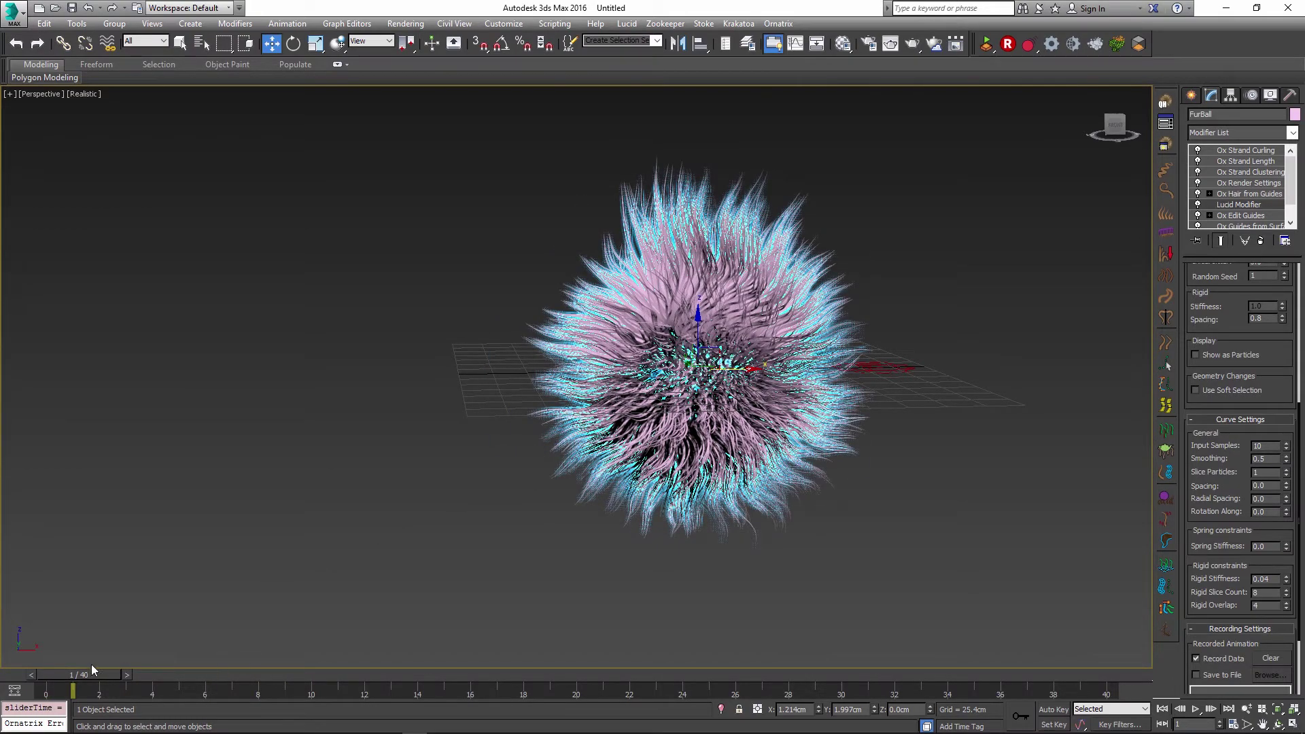
{"action": "mouse_move", "coordinate": [108, 680]}
{"action": "left_mouse_down"}
{"action": "mouse_move", "coordinate": [877, 696]}
{"action": "mouse_move", "coordinate": [102, 680]}
{"action": "left_mouse_up"}
Create a Wind space warp in the Front view.
{"action": "left_click", "coordinate": [1193, 95]}
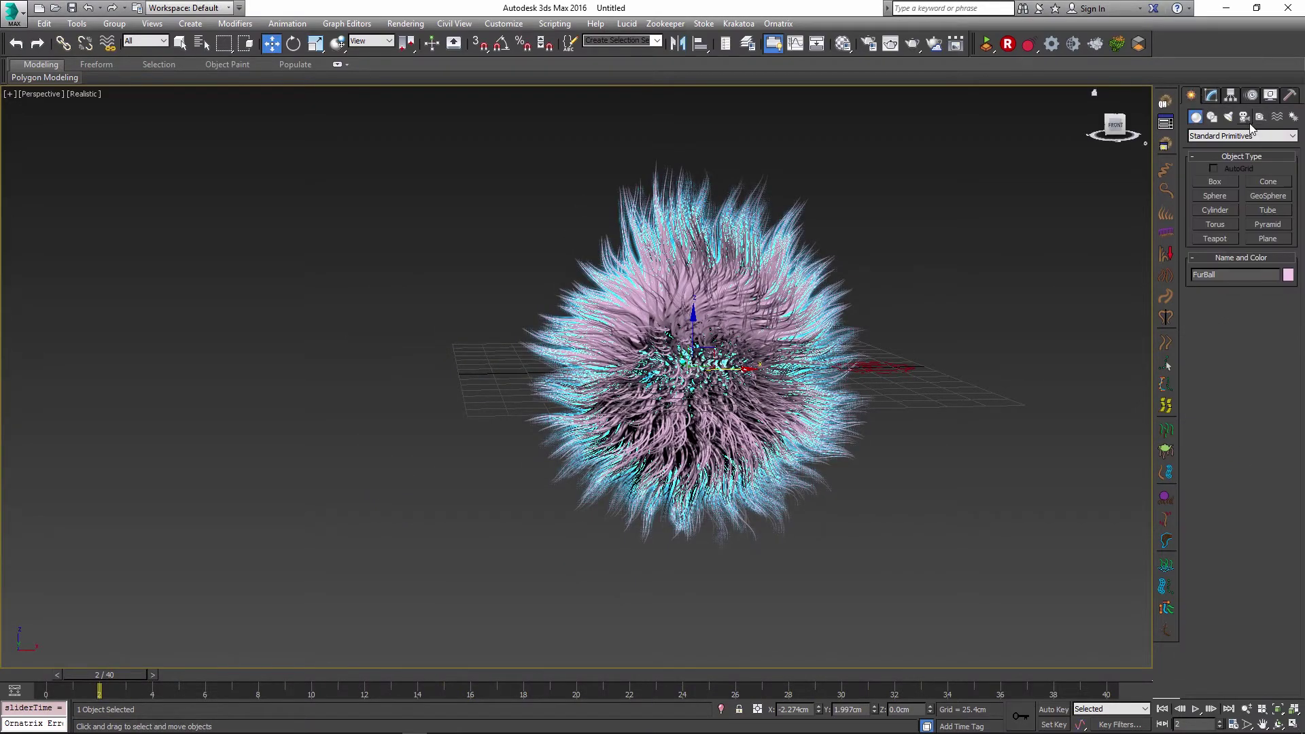
{"action": "left_click", "coordinate": [1276, 117]}
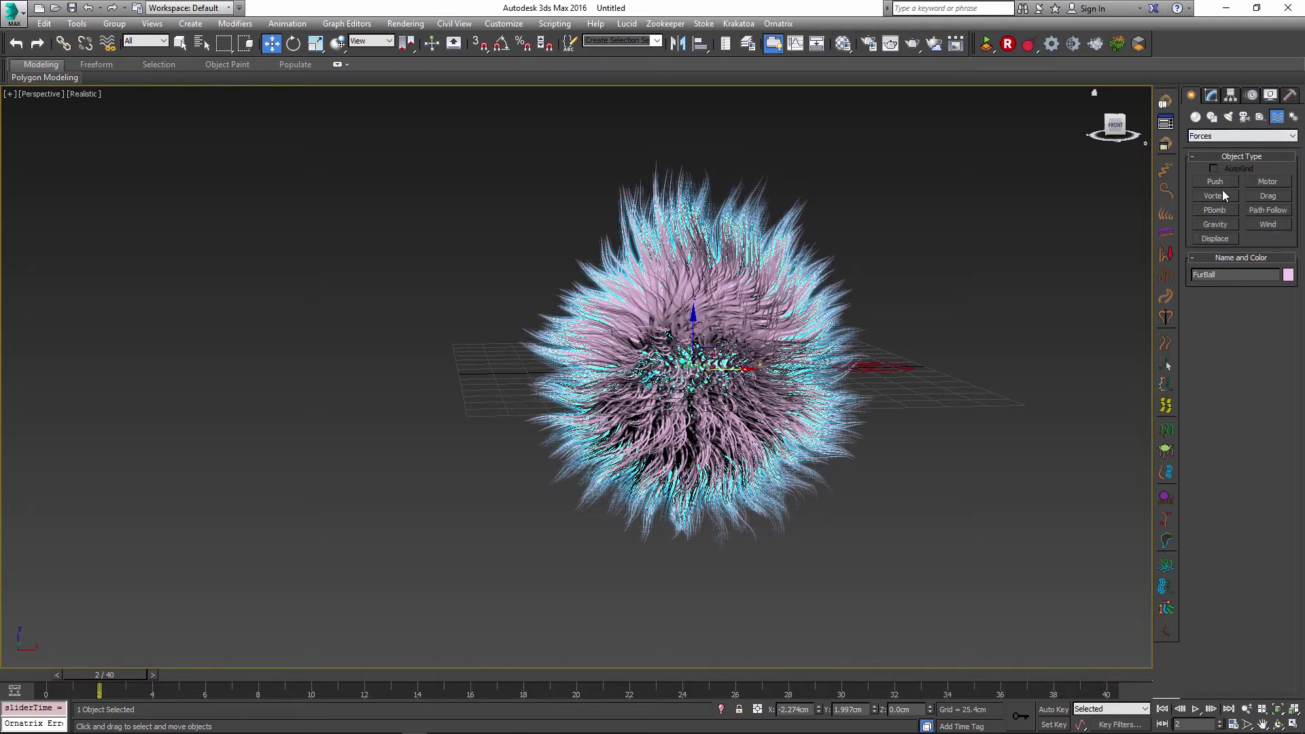
{"action": "left_click", "coordinate": [1269, 225]}
{"action": "key", "text": "alt+w"}
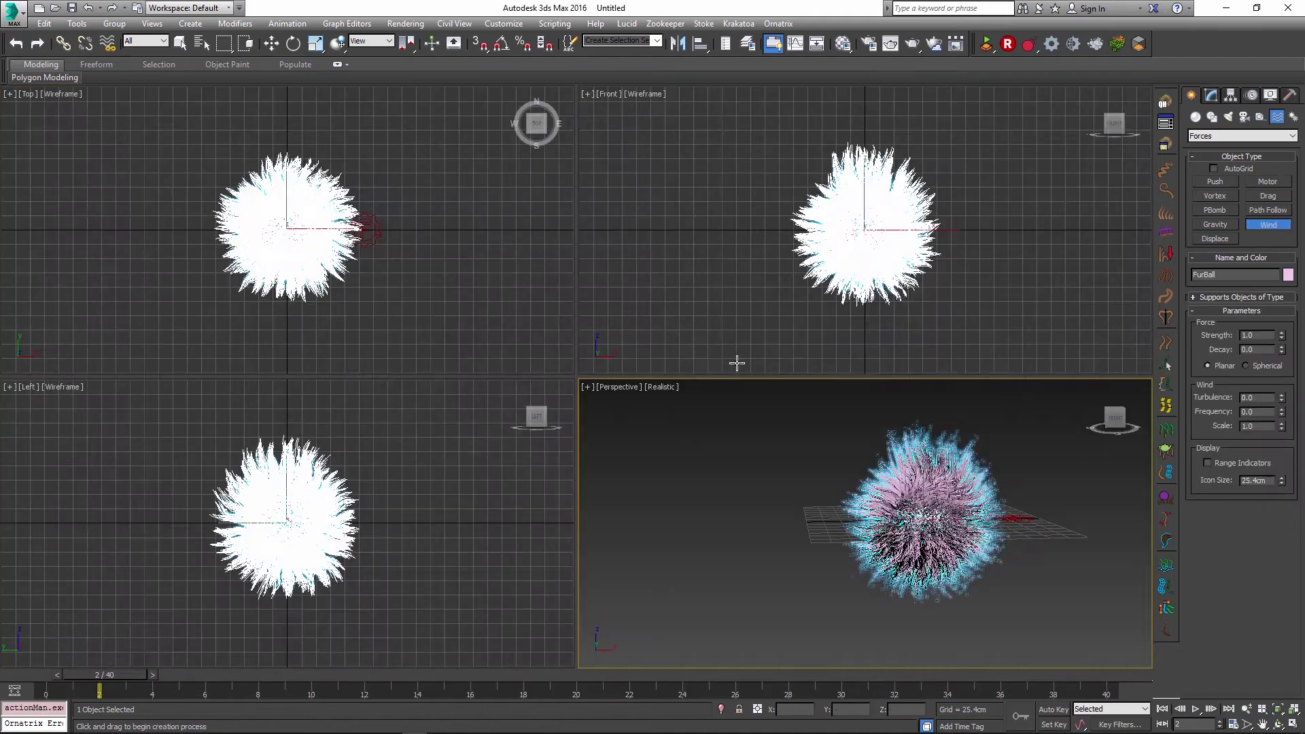
{"action": "left_click_drag", "start_coordinate": [673, 313], "coordinate": [737, 228]}
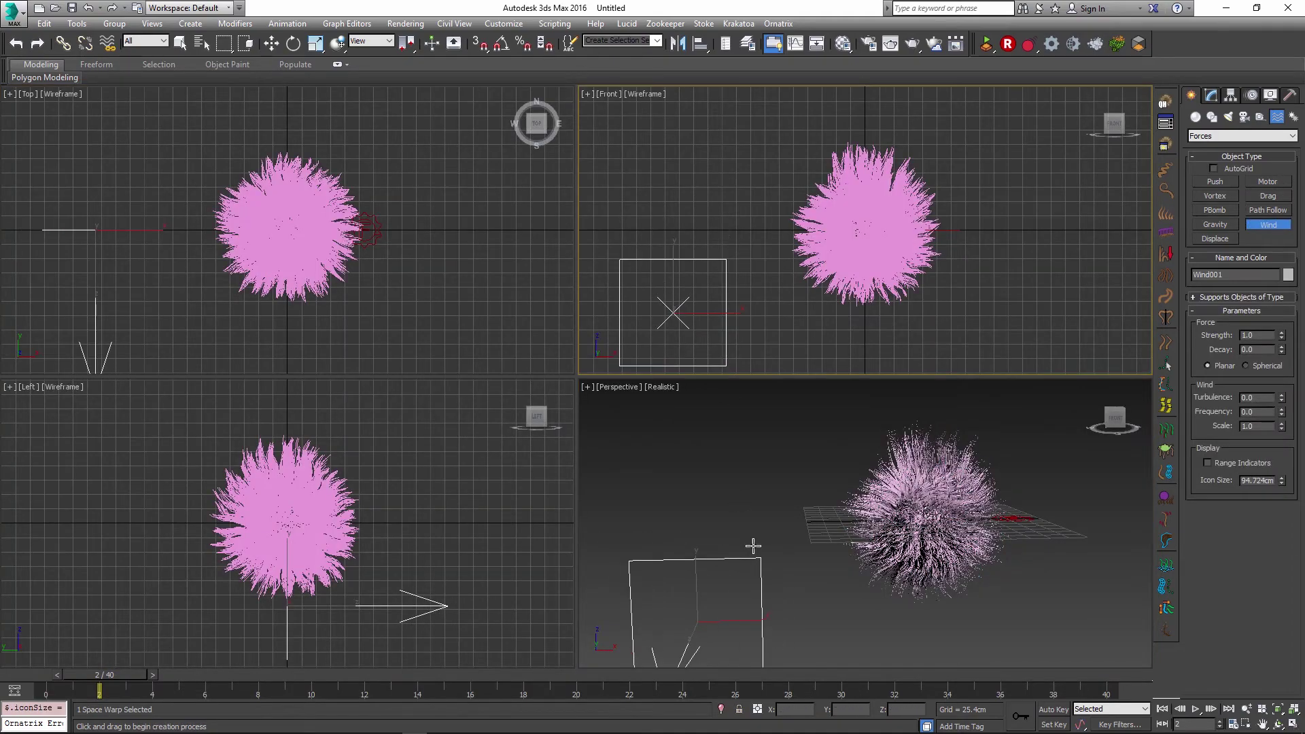
{"action": "key", "text": "w"}
{"action": "key", "text": "alt+w"}
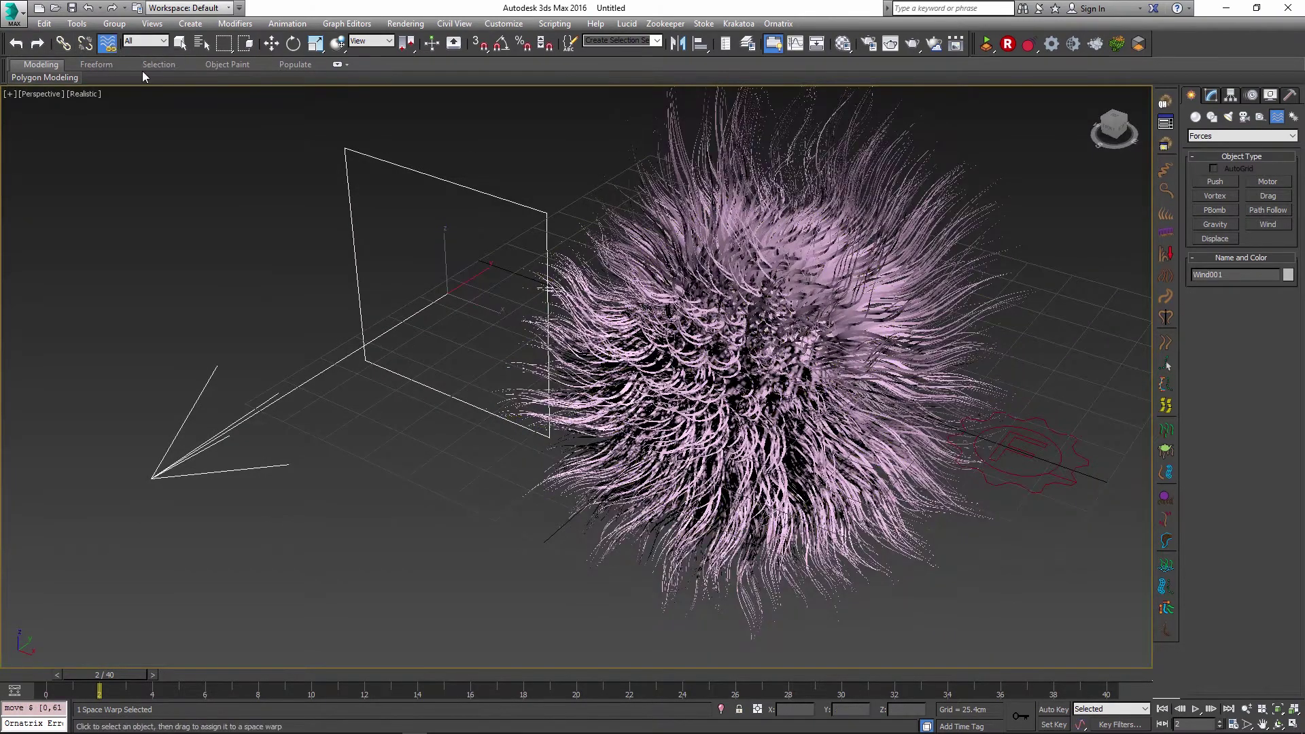
Bind the Wind to the FurBall and re-simulate the hair blowing sideways.
{"action": "left_click_drag", "start_coordinate": [429, 289], "coordinate": [735, 340]}
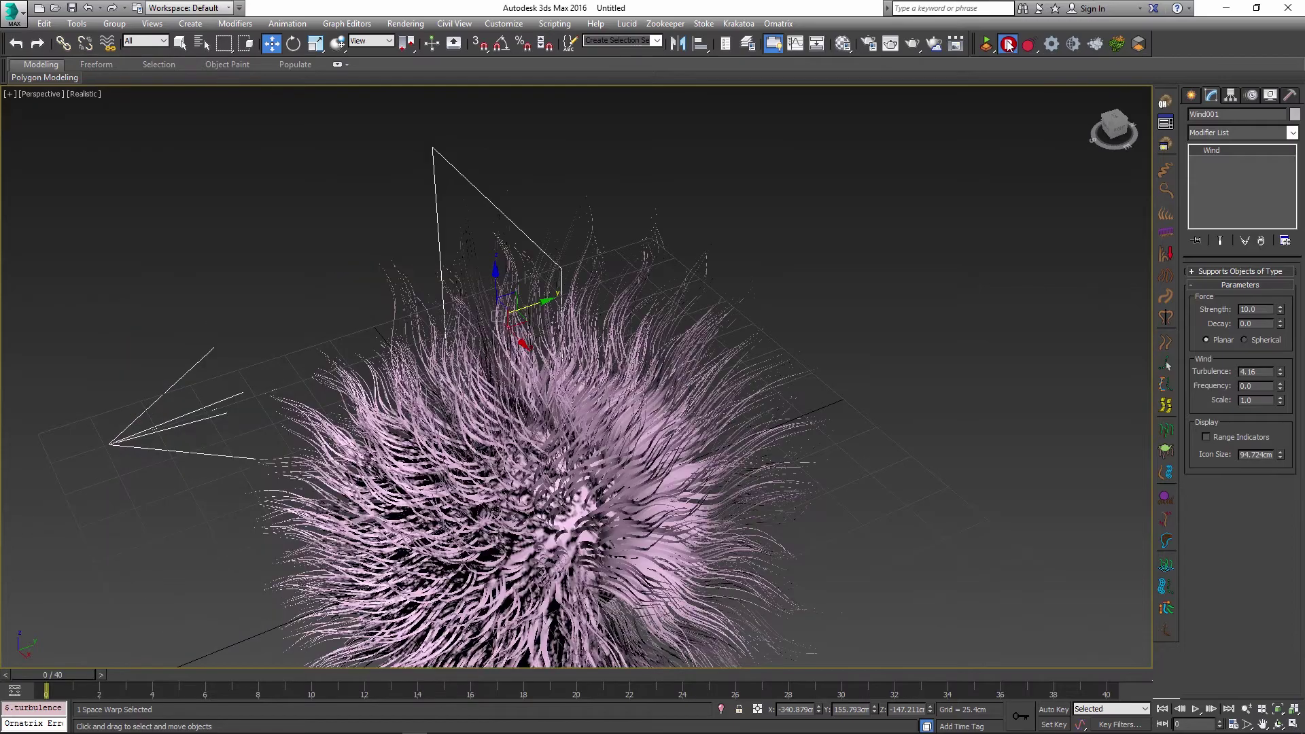
{"action": "left_click", "coordinate": [1008, 45]}
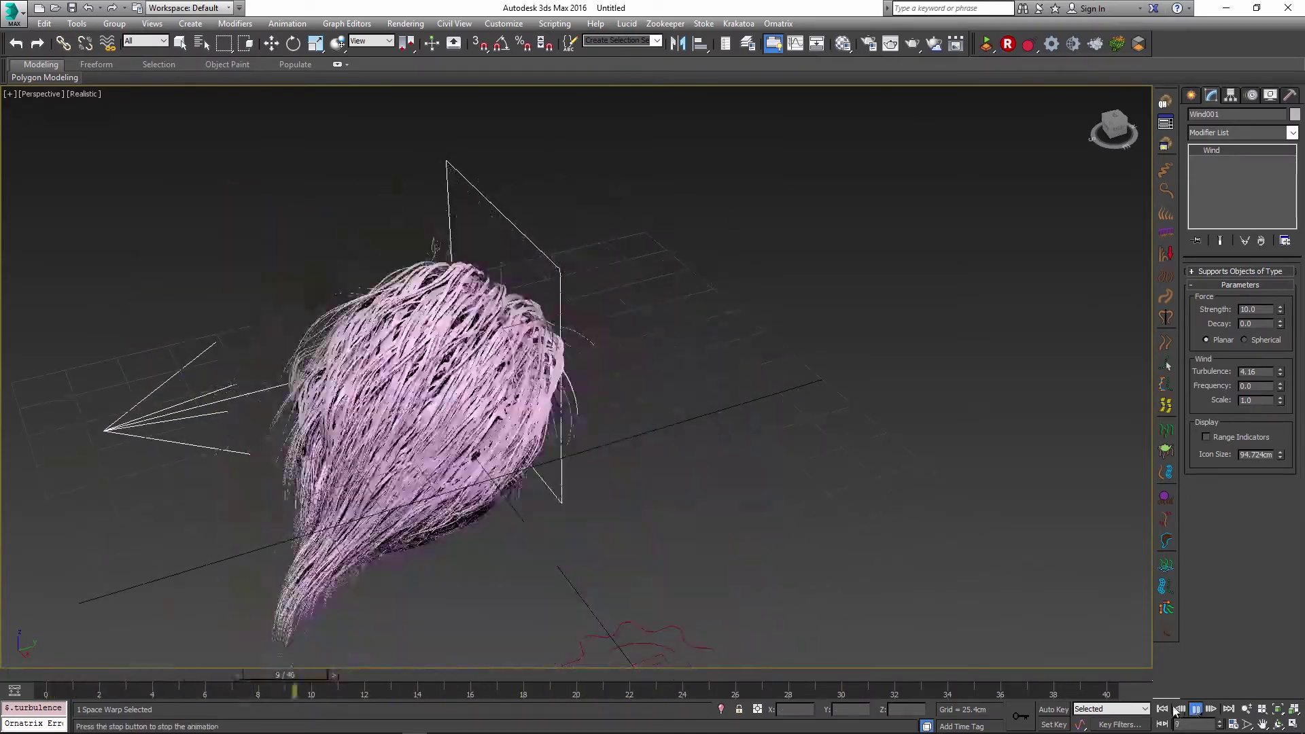
{"action": "middle_click_drag", "start_coordinate": [609, 473], "coordinate": [701, 323], "text": "alt"}
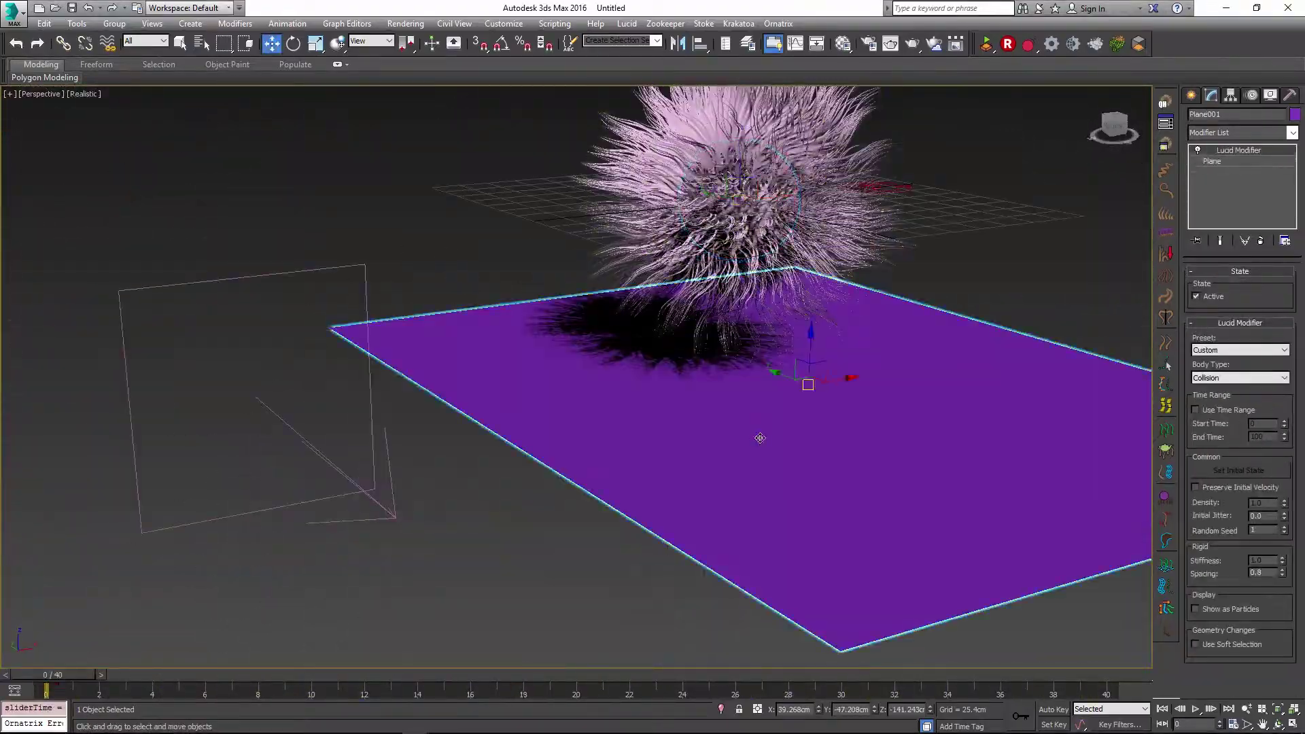
Move the purple plane up and left under the fur ball, then run the Lucid simulation.
{"action": "left_click_drag", "start_coordinate": [809, 352], "coordinate": [822, 265]}
{"action": "middle_click_drag", "start_coordinate": [822, 265], "coordinate": [971, 246], "text": "alt"}
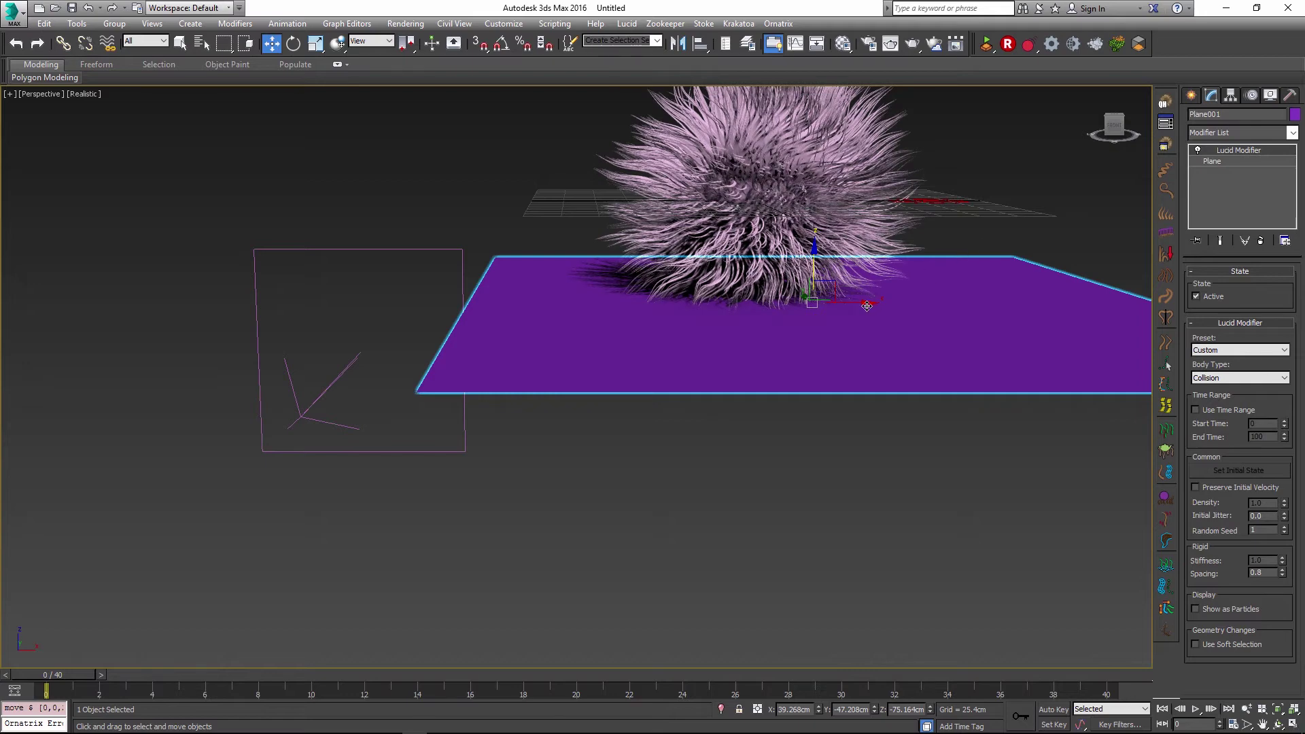
{"action": "left_click_drag", "start_coordinate": [837, 288], "coordinate": [765, 293]}
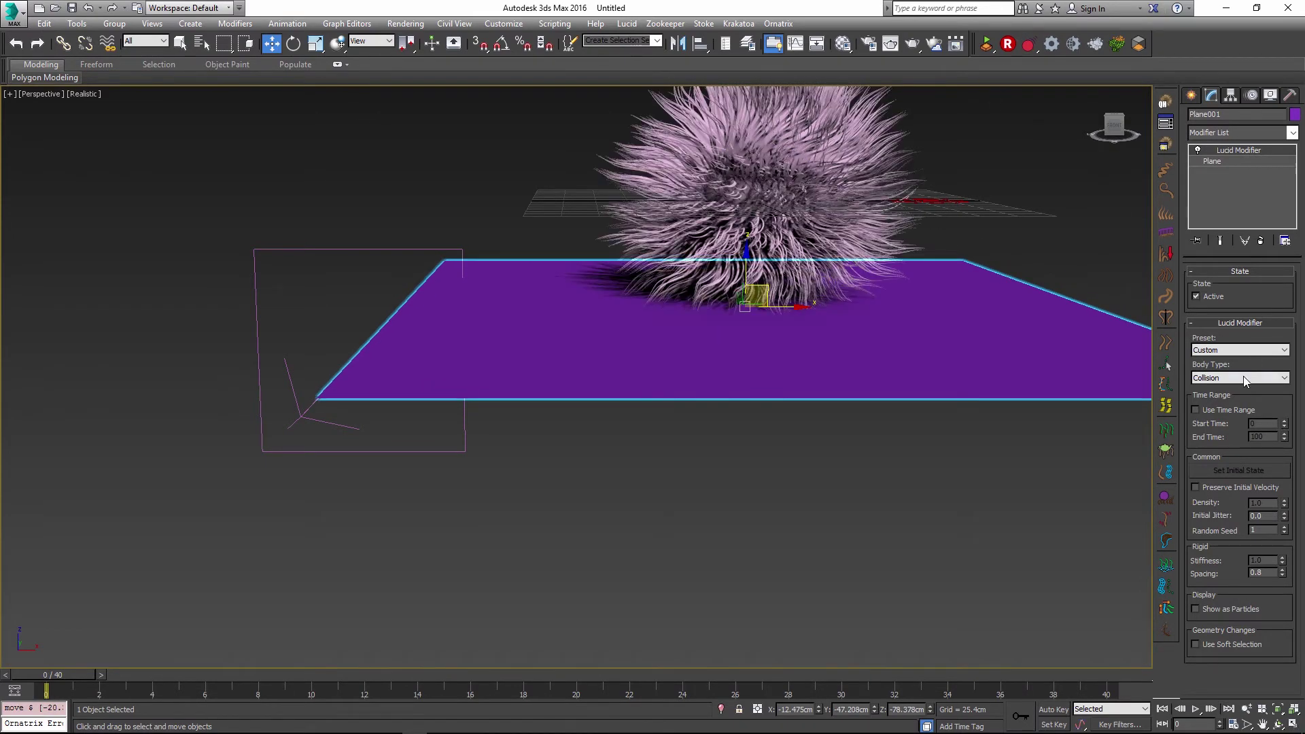
{"action": "left_click", "coordinate": [1008, 44]}
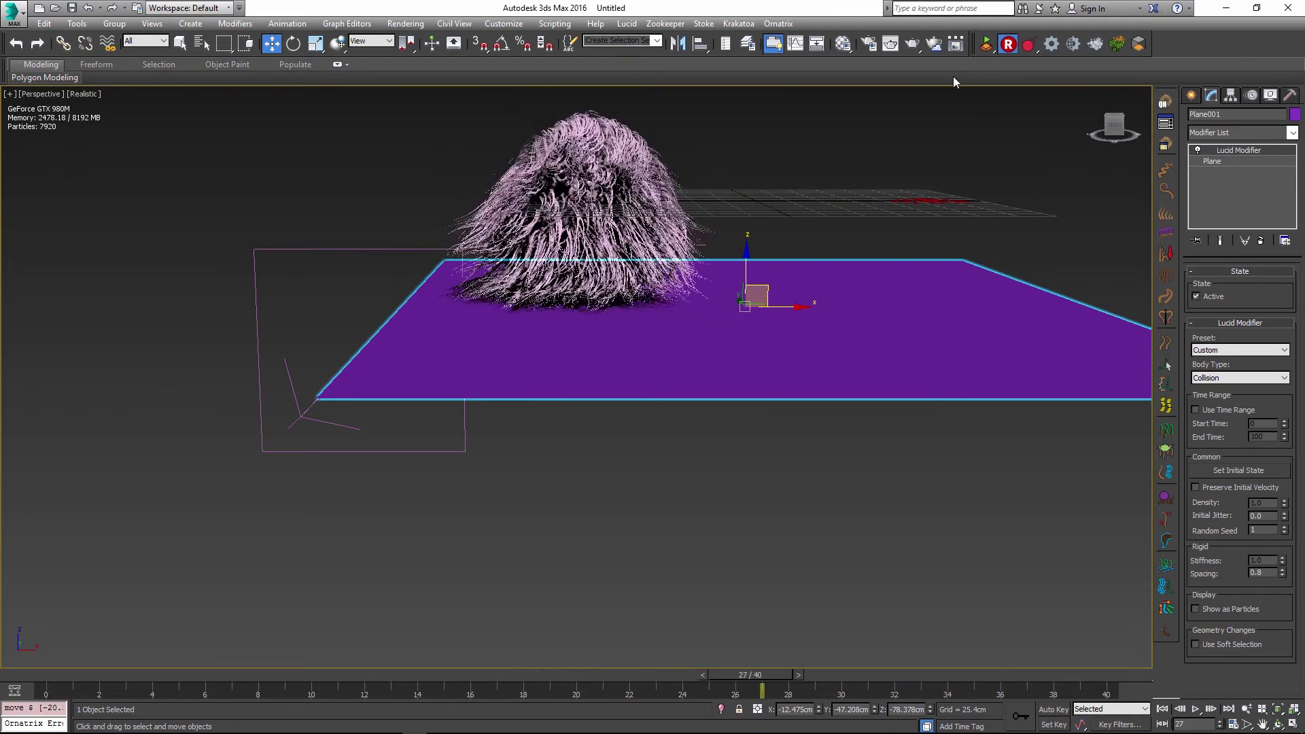
{"action": "middle_click_drag", "start_coordinate": [712, 193], "coordinate": [694, 476], "text": "alt"}
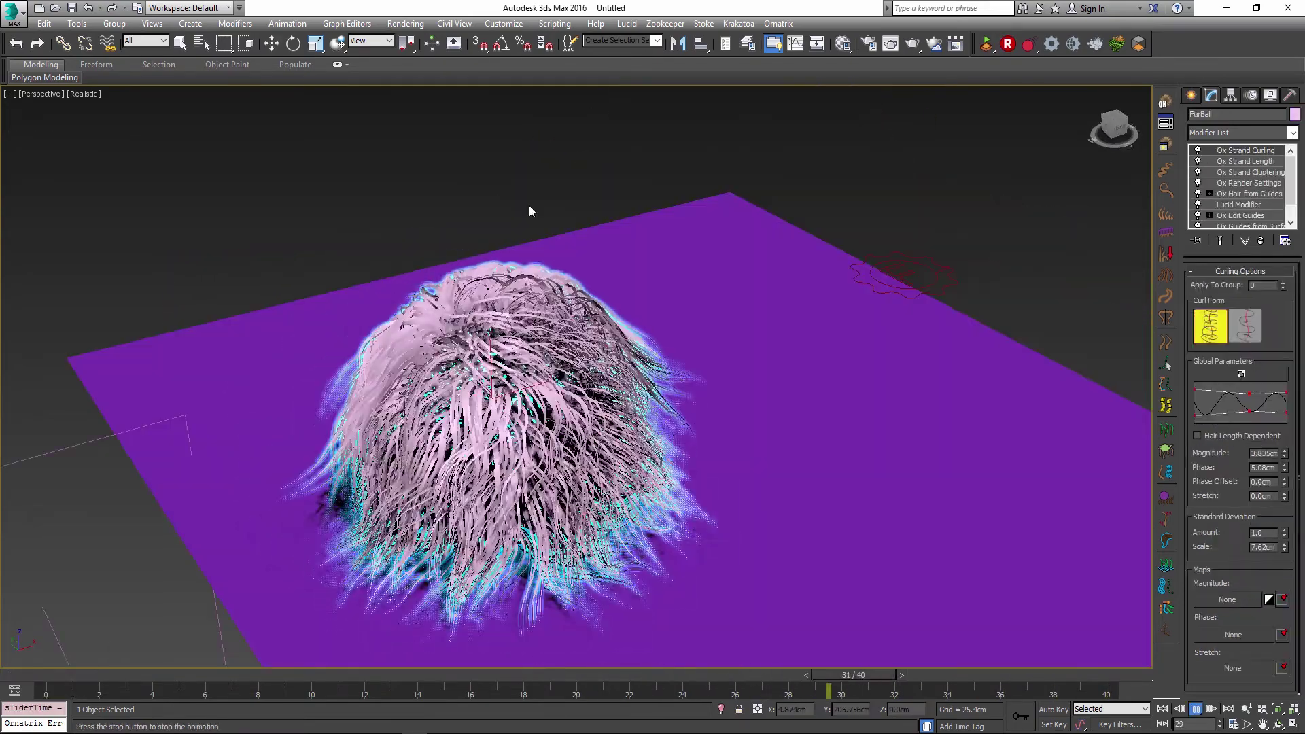